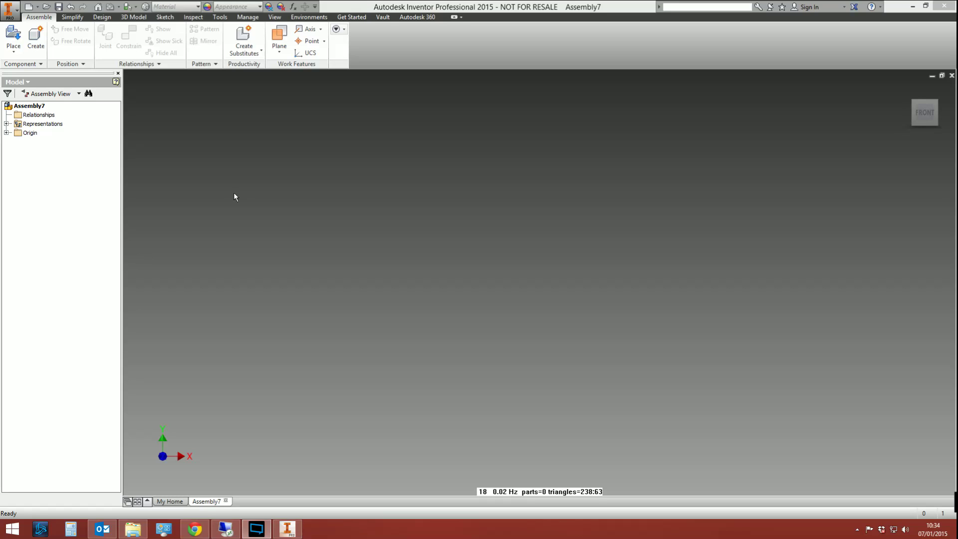
Begin a new in-place component named Skeletal Model from the Standard.ipt template, keeping the Frame folder as its file location
{"action": "left_click", "coordinate": [40, 45]}
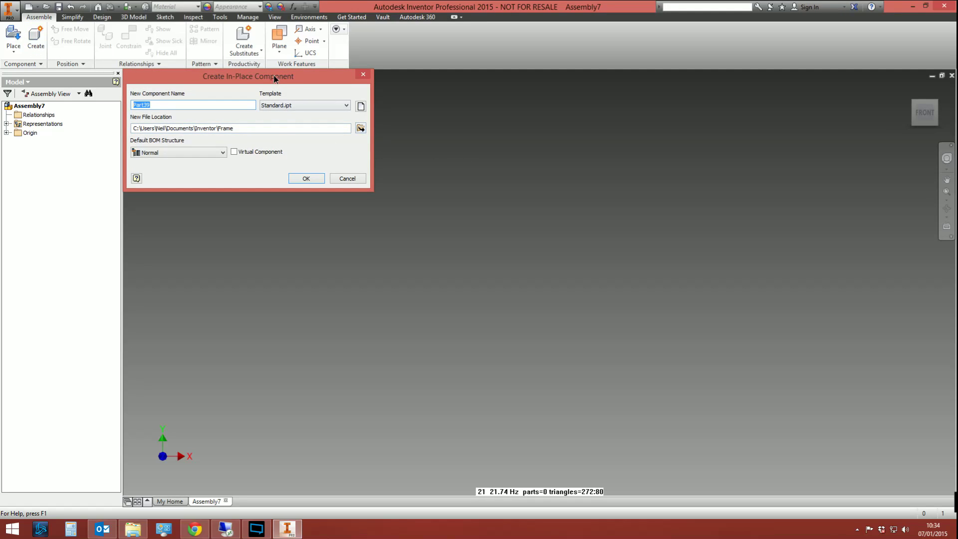
{"action": "left_click_drag", "start_coordinate": [276, 76], "coordinate": [439, 163]}
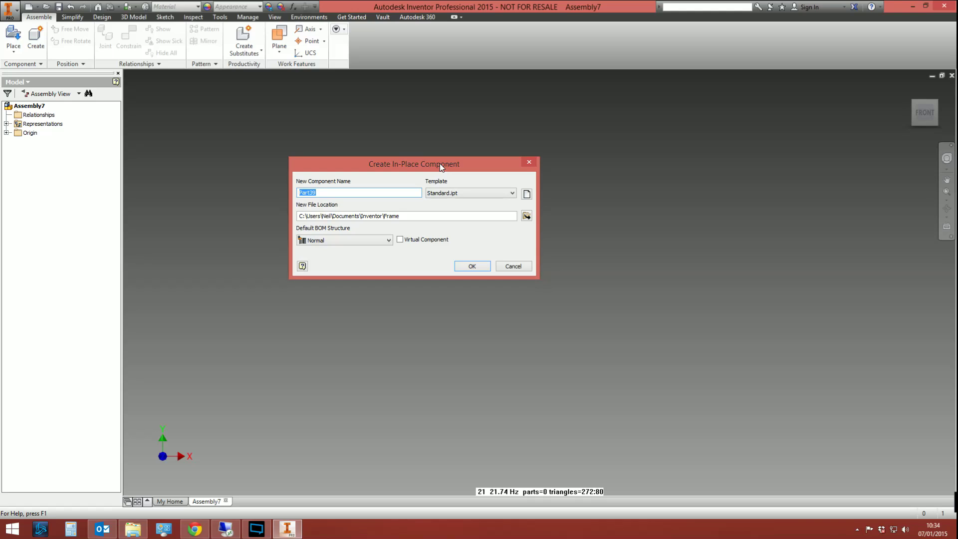
{"action": "type", "text": "Skeletal Model"}
{"action": "triple_click", "coordinate": [346, 191]}
{"action": "left_click_drag", "start_coordinate": [384, 216], "coordinate": [407, 214]}
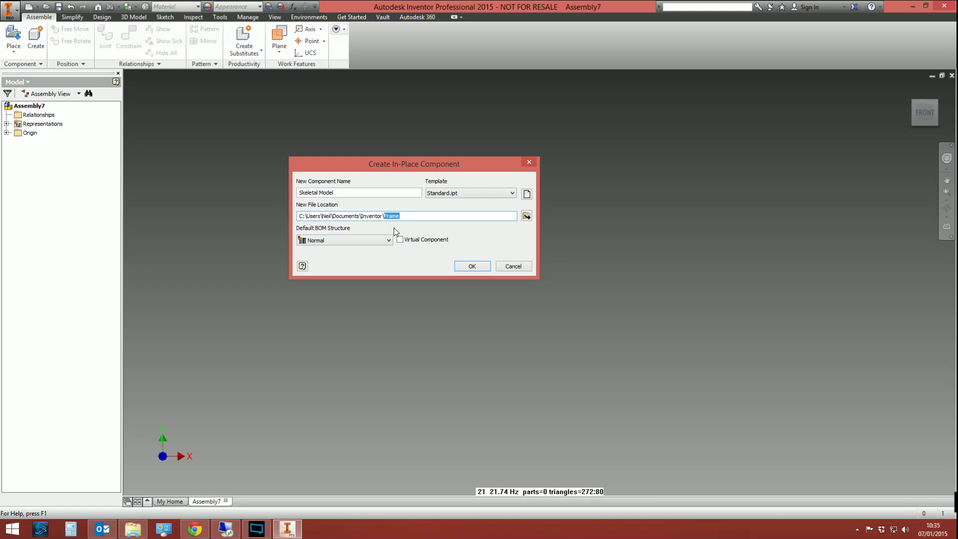
{"action": "left_click", "coordinate": [419, 218]}
{"action": "left_click_drag", "start_coordinate": [419, 218], "coordinate": [210, 211]}
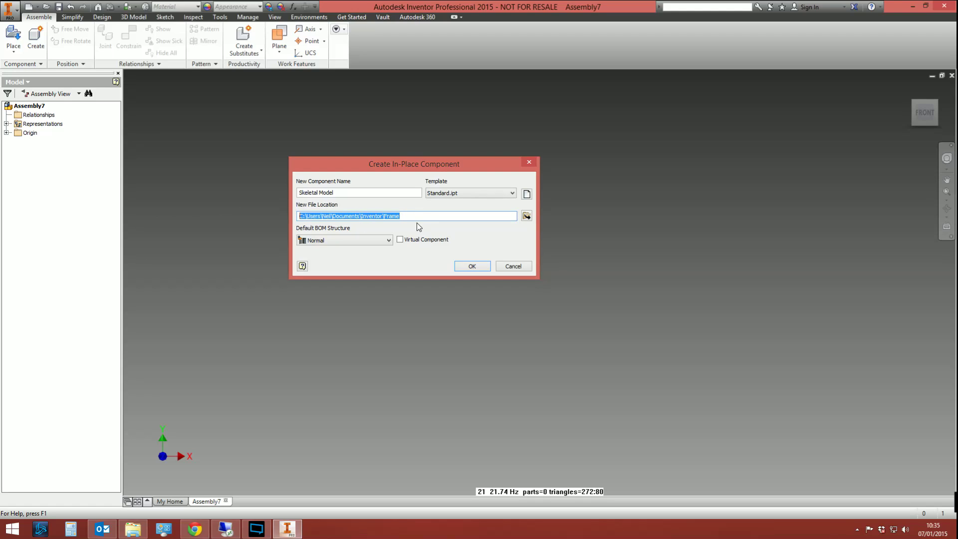
{"action": "left_click", "coordinate": [422, 218]}
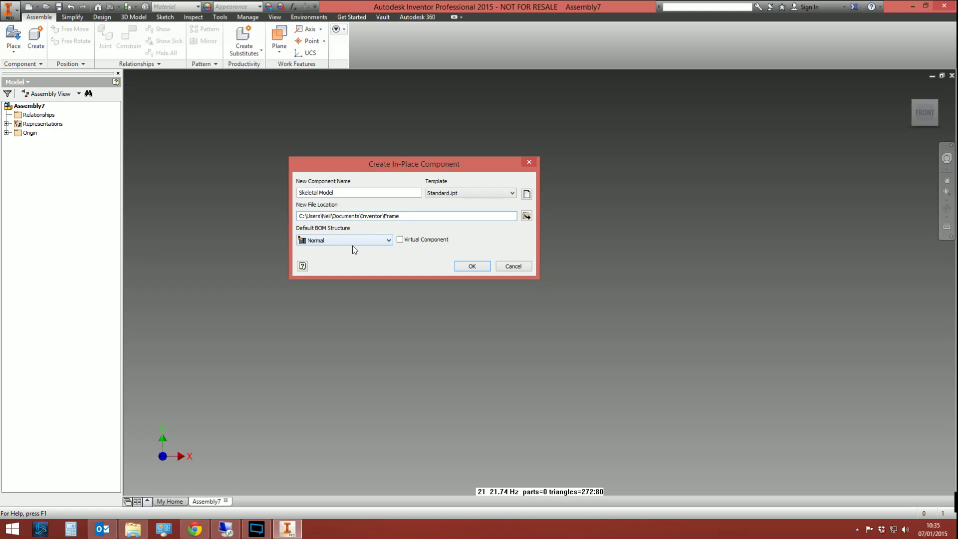
Set the component's default BOM structure to Reference and create it on the assembly's XY plane
{"action": "left_click", "coordinate": [326, 240]}
{"action": "left_click", "coordinate": [333, 281]}
{"action": "left_click", "coordinate": [335, 241]}
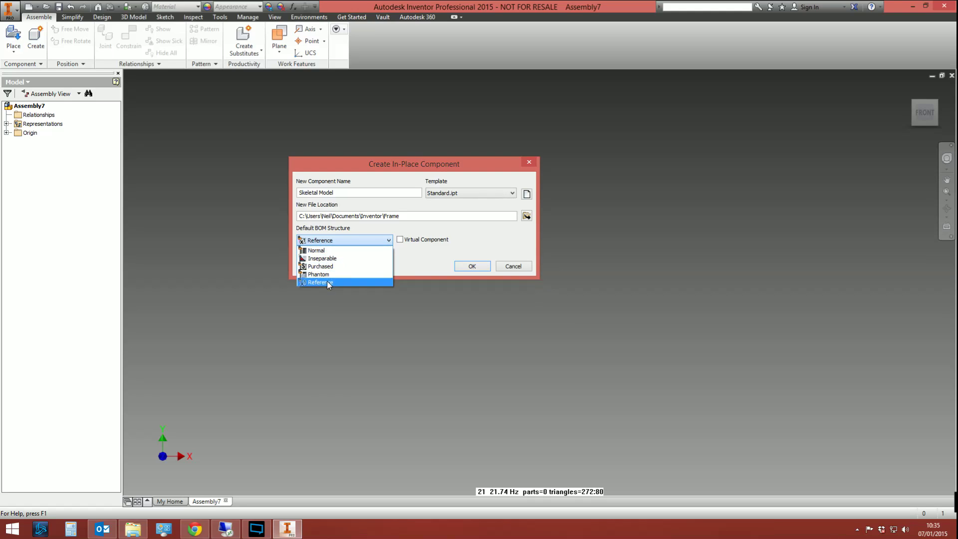
{"action": "left_click", "coordinate": [334, 238]}
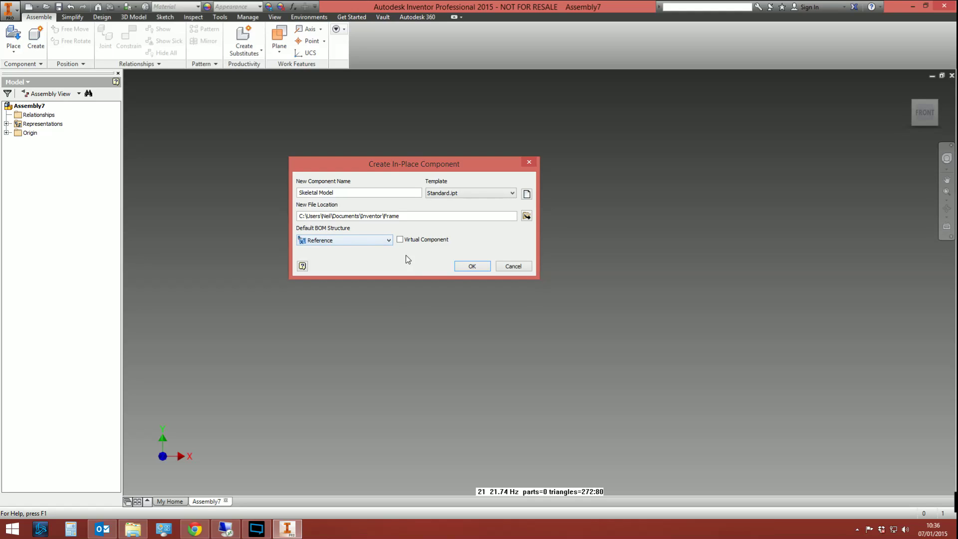
{"action": "left_click", "coordinate": [472, 266]}
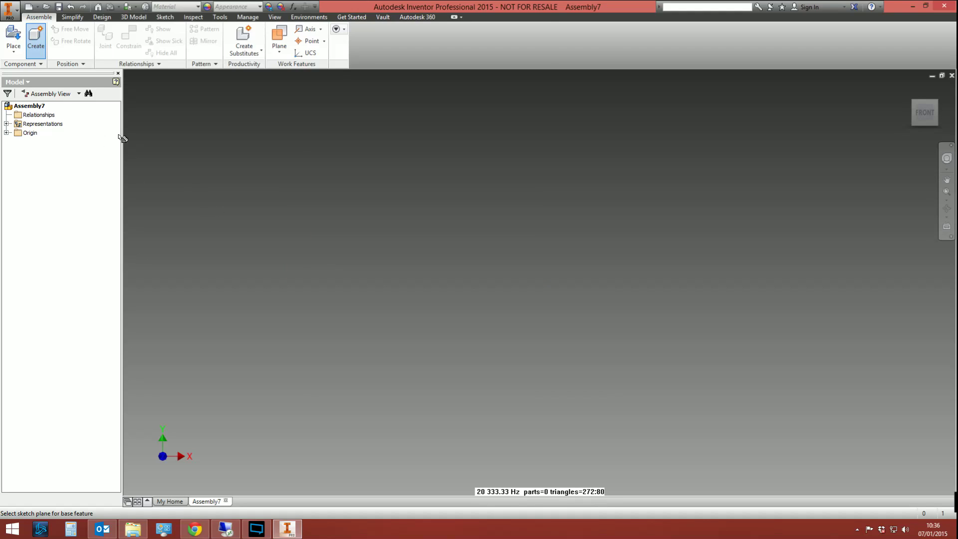
{"action": "left_click", "coordinate": [7, 133]}
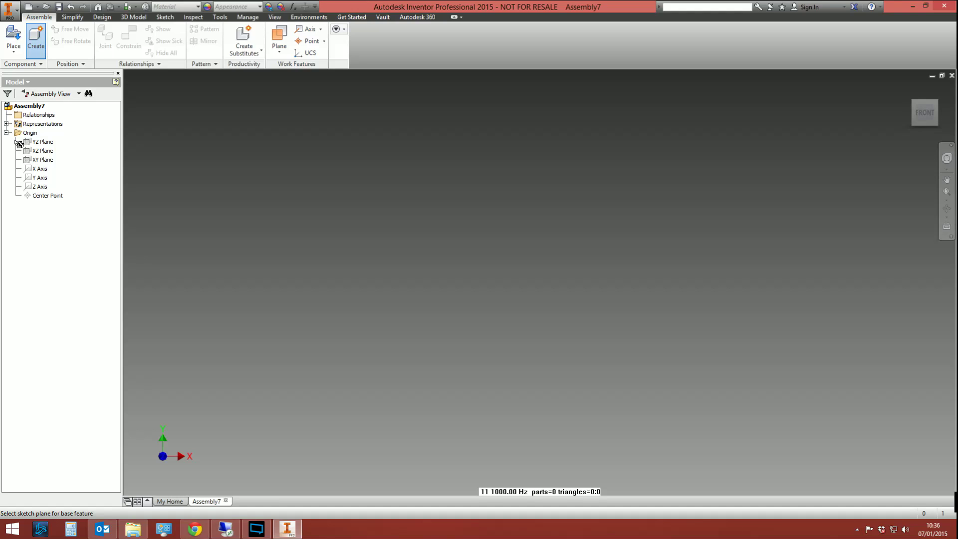
{"action": "left_click", "coordinate": [42, 159]}
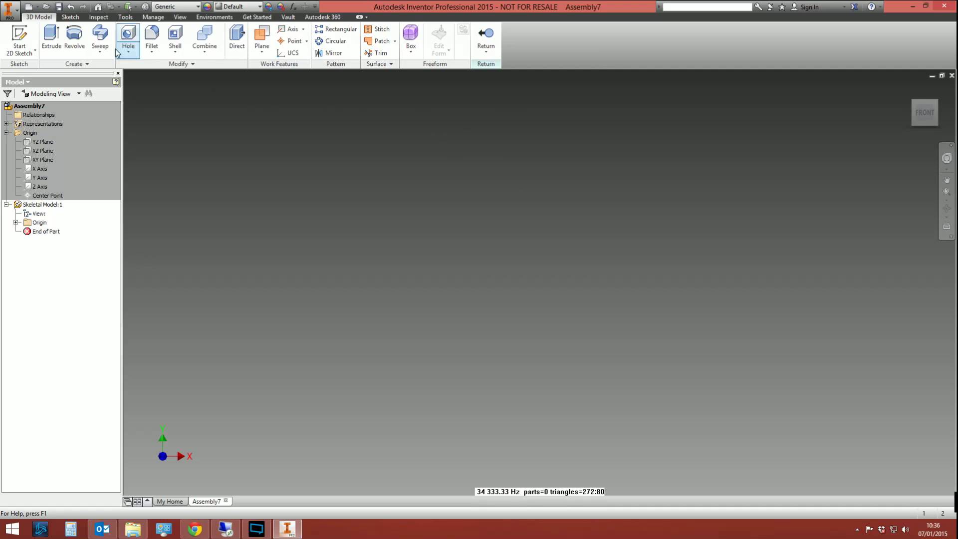
Start a 2D sketch on the front origin plane of the new part and view it face-on
{"action": "key", "text": "s"}
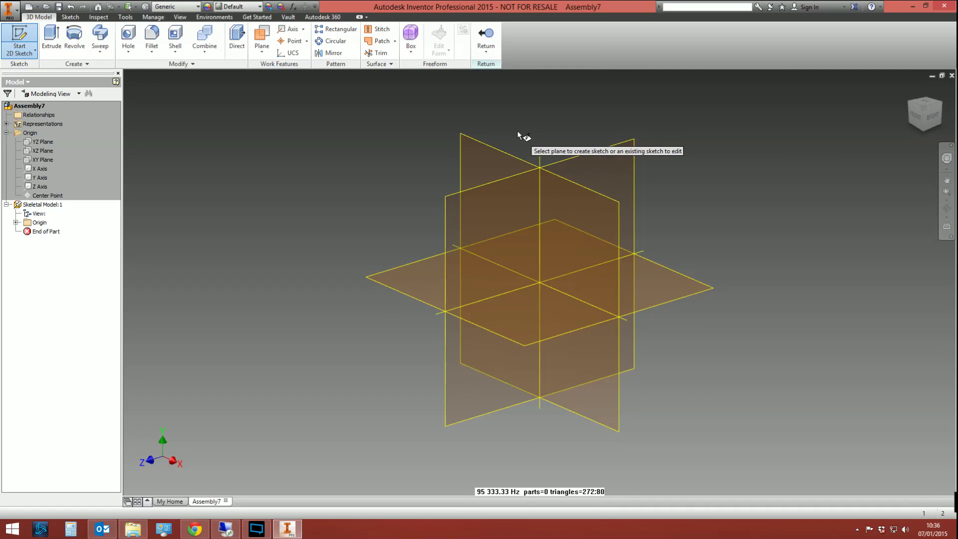
{"action": "left_click", "coordinate": [490, 155]}
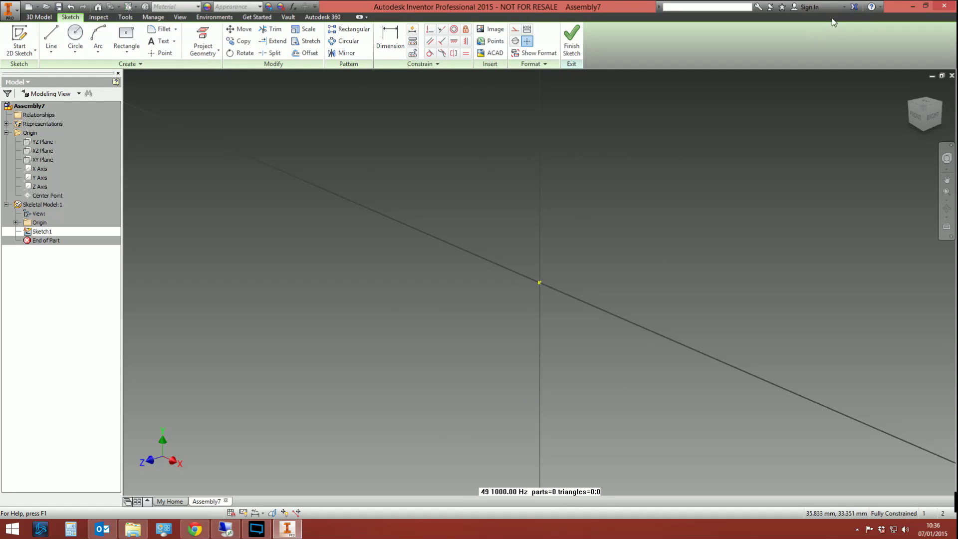
{"action": "left_click", "coordinate": [919, 116]}
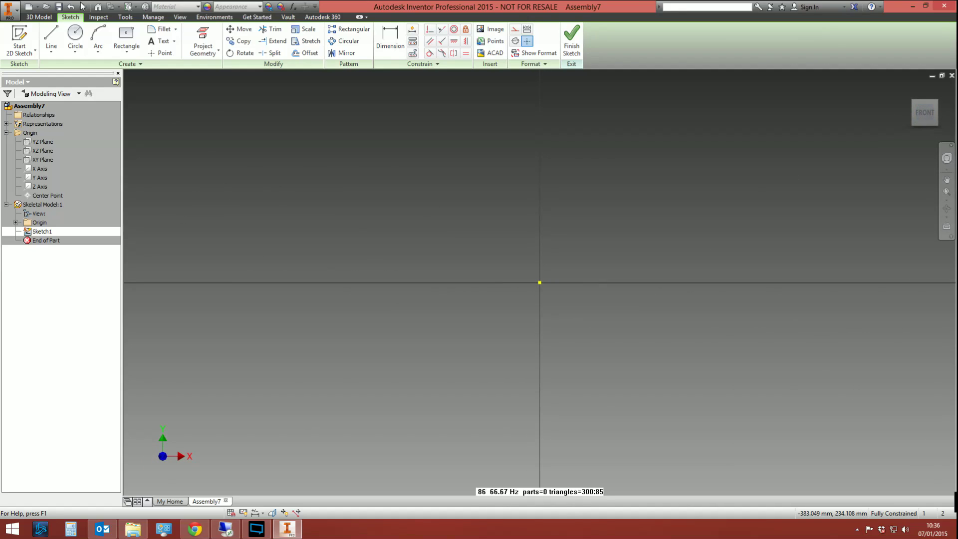
Draw a two-point center rectangle of 500 by 500 mm centred on the sketch origin
{"action": "left_click", "coordinate": [126, 47]}
{"action": "left_click", "coordinate": [149, 108]}
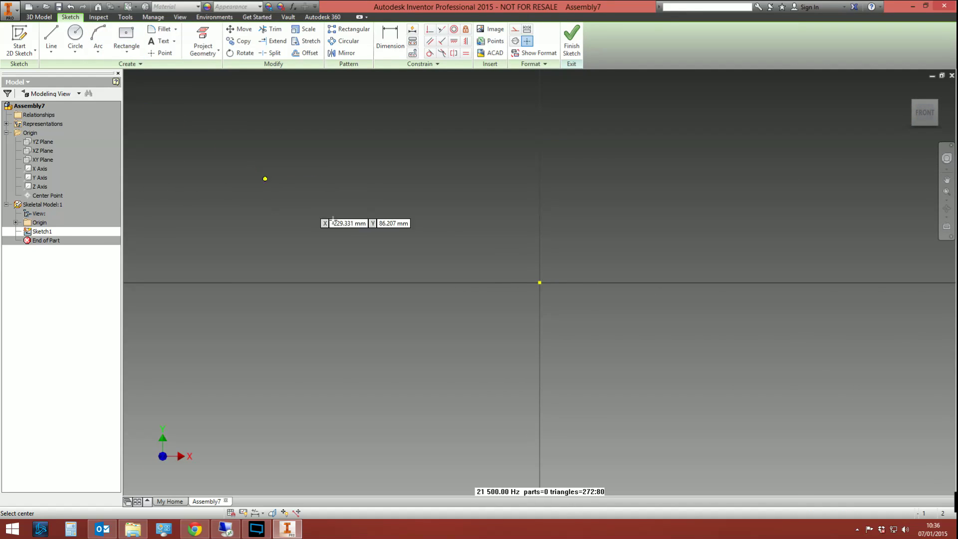
{"action": "left_click", "coordinate": [539, 282]}
{"action": "type", "text": "500"}
{"action": "key", "text": "Tab"}
{"action": "type", "text": "50"}
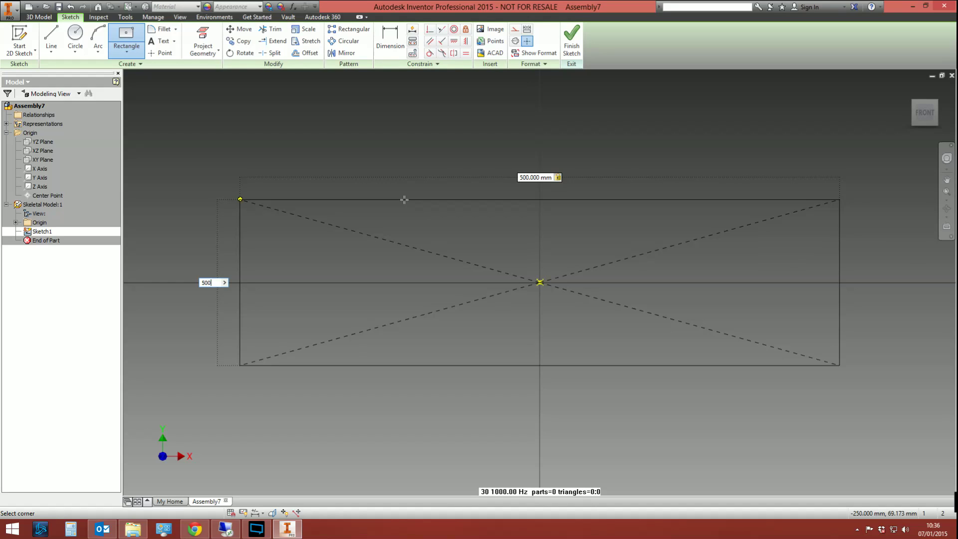
{"action": "key", "text": "Return"}
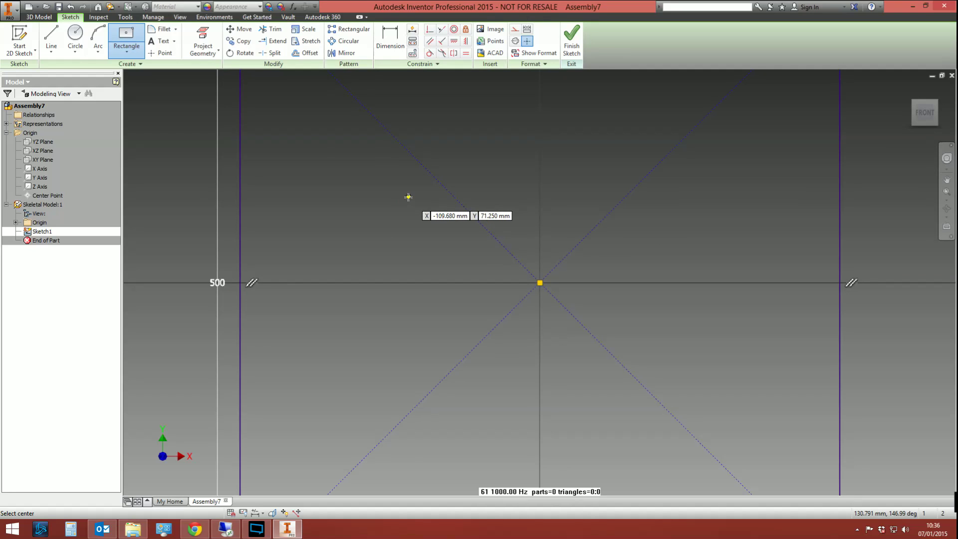
{"action": "scroll", "coordinate": [408, 197], "scroll_direction": "down", "scroll_amount": 5}
{"action": "right_click", "coordinate": [579, 119]}
{"action": "left_click", "coordinate": [615, 116]}
Add a 250 mm square extension beside the rectangle's upper-right corner with connected lines back to its edge, and finish the sketch
{"action": "key", "text": "l"}
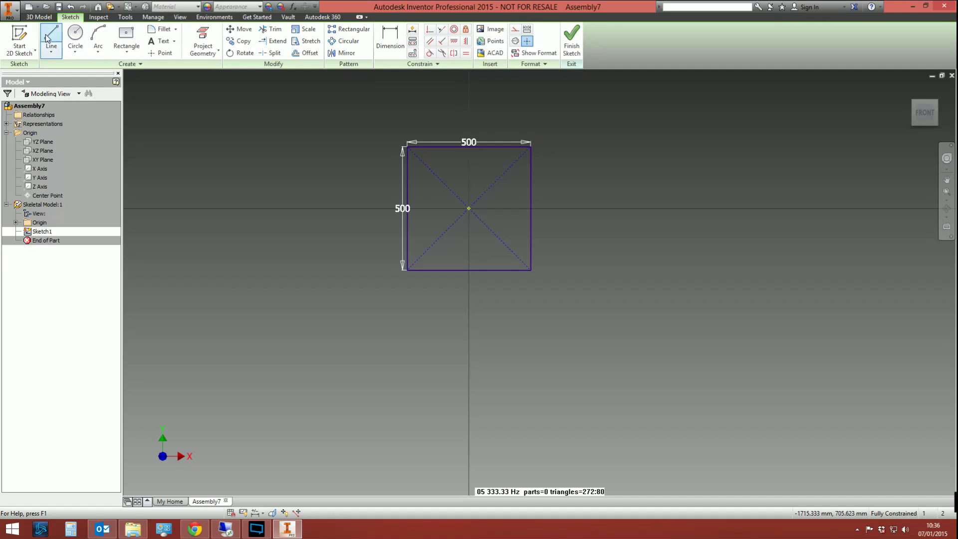
{"action": "left_click", "coordinate": [530, 145]}
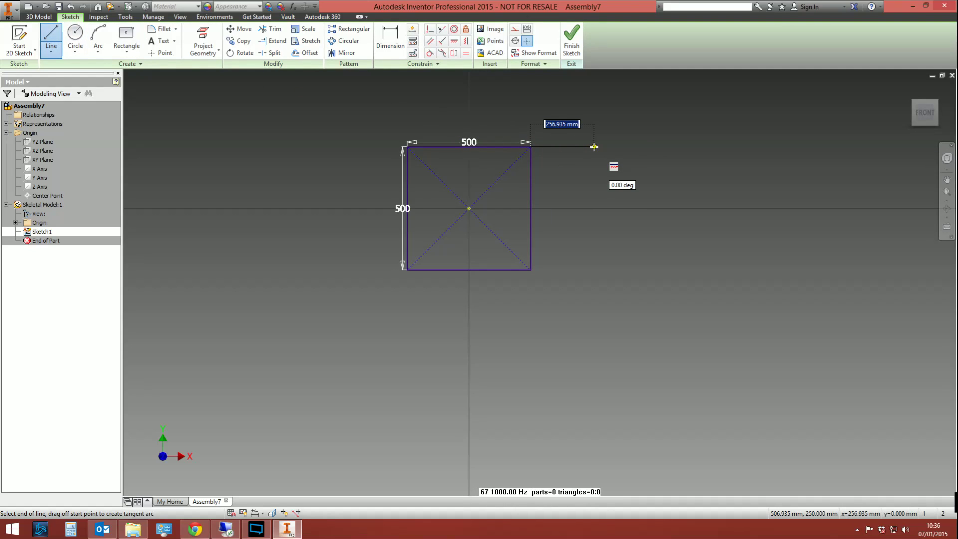
{"action": "type", "text": "250"}
{"action": "key", "text": "Return"}
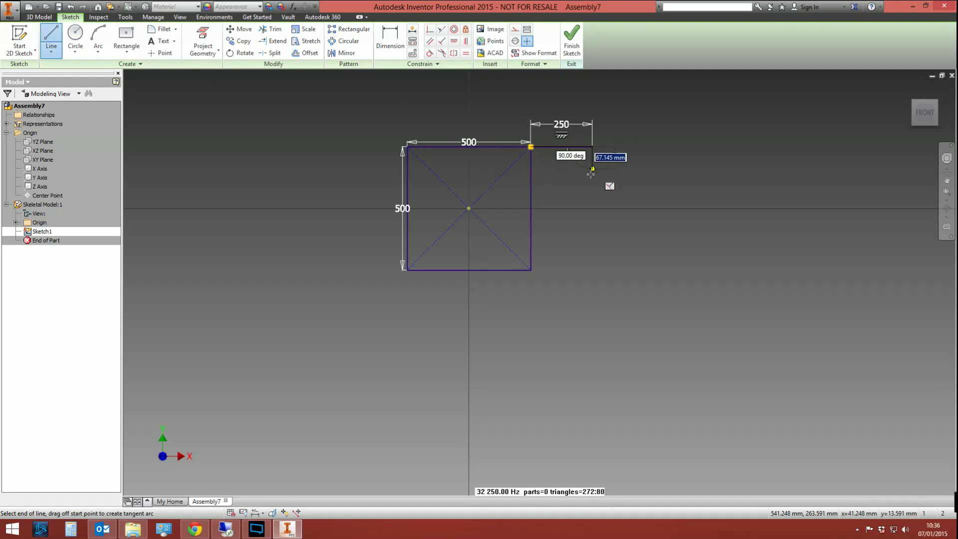
{"action": "type", "text": "250"}
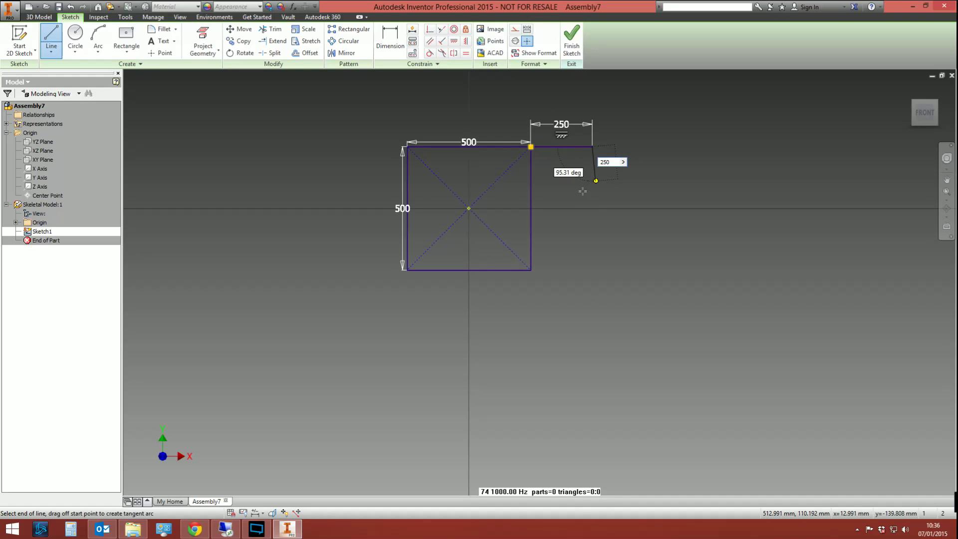
{"action": "key", "text": "Tab"}
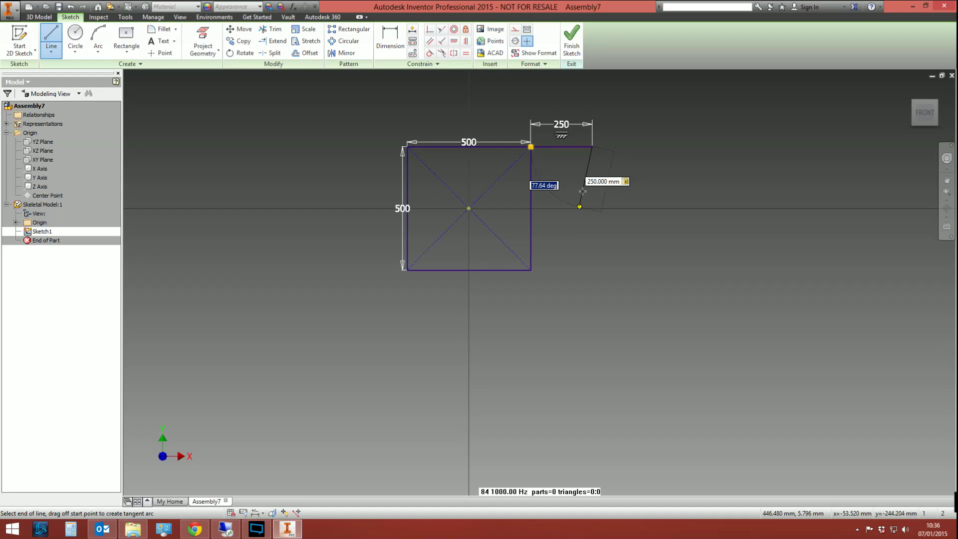
{"action": "type", "text": "90"}
{"action": "key", "text": "Return"}
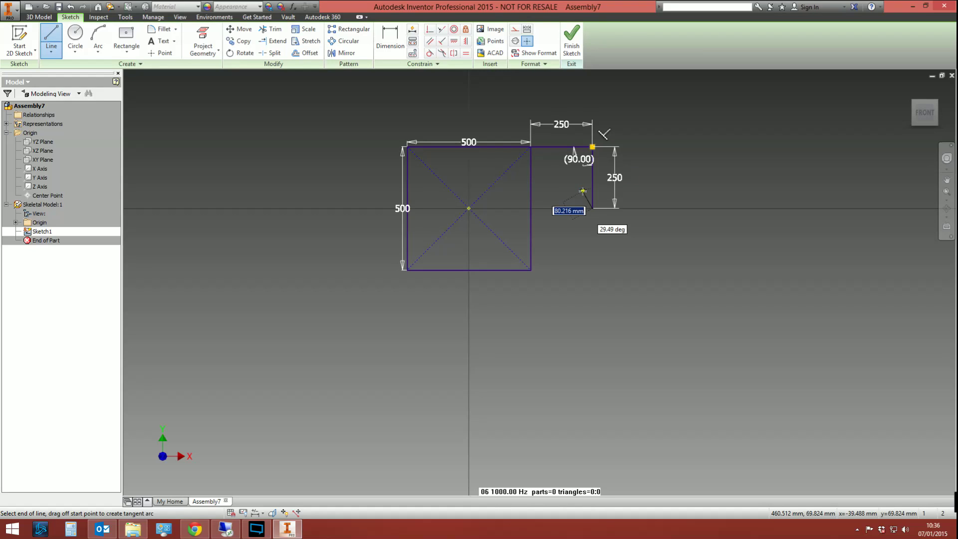
{"action": "left_click", "coordinate": [531, 208]}
{"action": "right_click", "coordinate": [554, 213]}
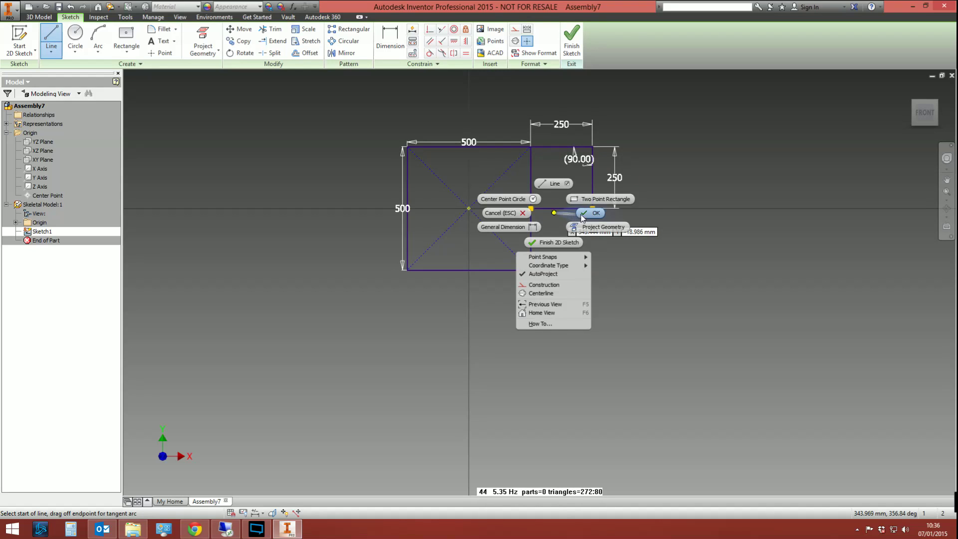
{"action": "left_click", "coordinate": [581, 214]}
{"action": "left_click", "coordinate": [572, 40]}
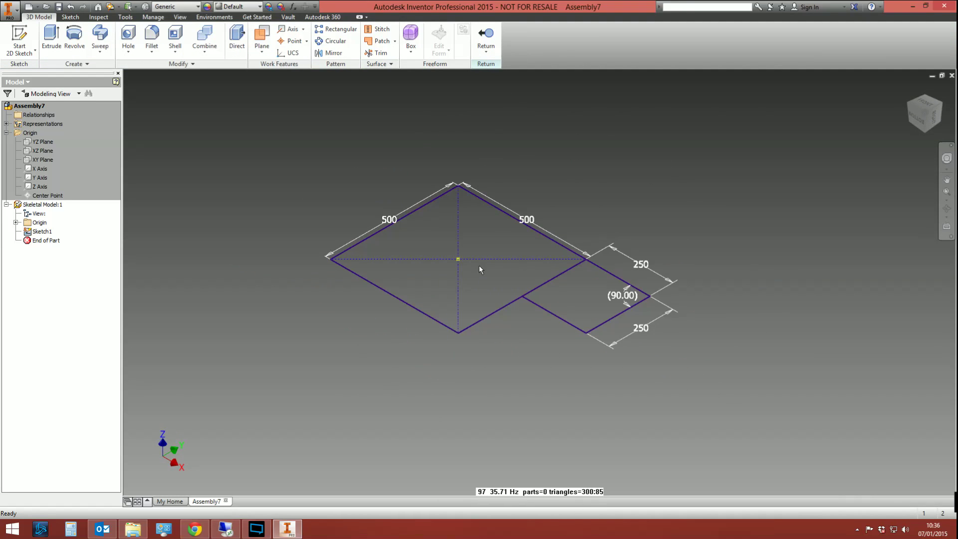
Extrude both sketch profiles symmetrically by 250 mm into one L-shaped solid
{"action": "left_click", "coordinate": [52, 37]}
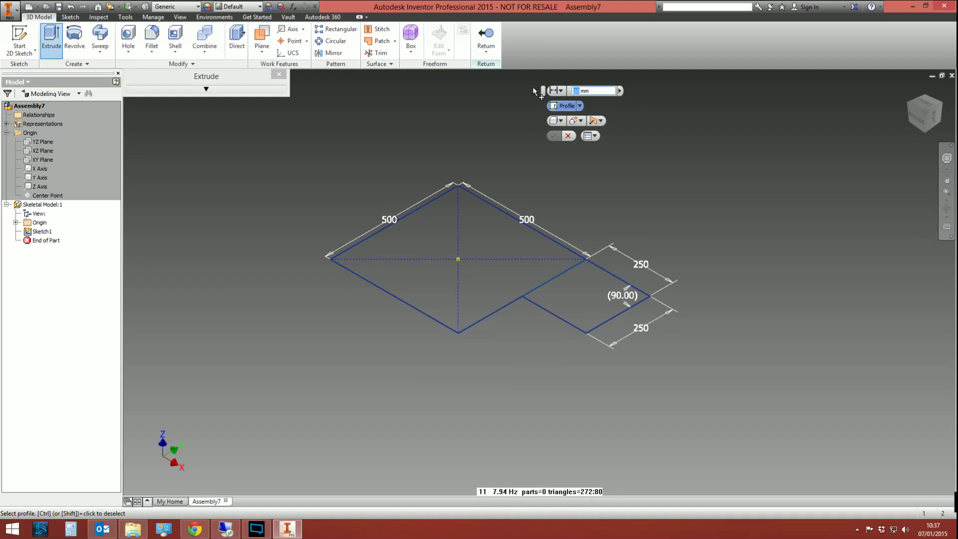
{"action": "type", "text": "250"}
{"action": "left_click", "coordinate": [524, 225]}
{"action": "left_click", "coordinate": [563, 287]}
{"action": "left_click", "coordinate": [518, 120]}
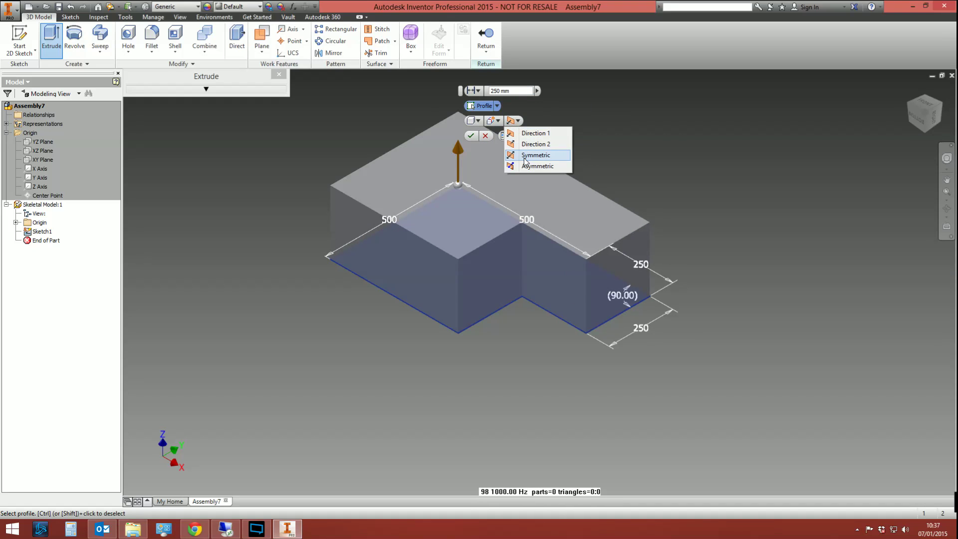
{"action": "left_click", "coordinate": [519, 159]}
{"action": "left_click", "coordinate": [471, 135]}
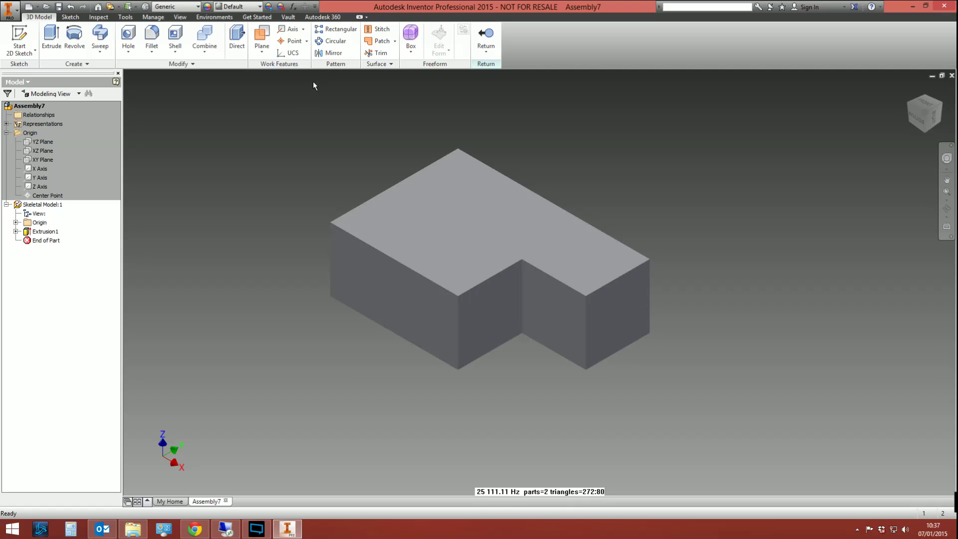
Examine the L-shaped solid's vertical corner edges, upper edges and long side face
{"action": "left_click", "coordinate": [330, 248]}
{"action": "left_click", "coordinate": [460, 317]}
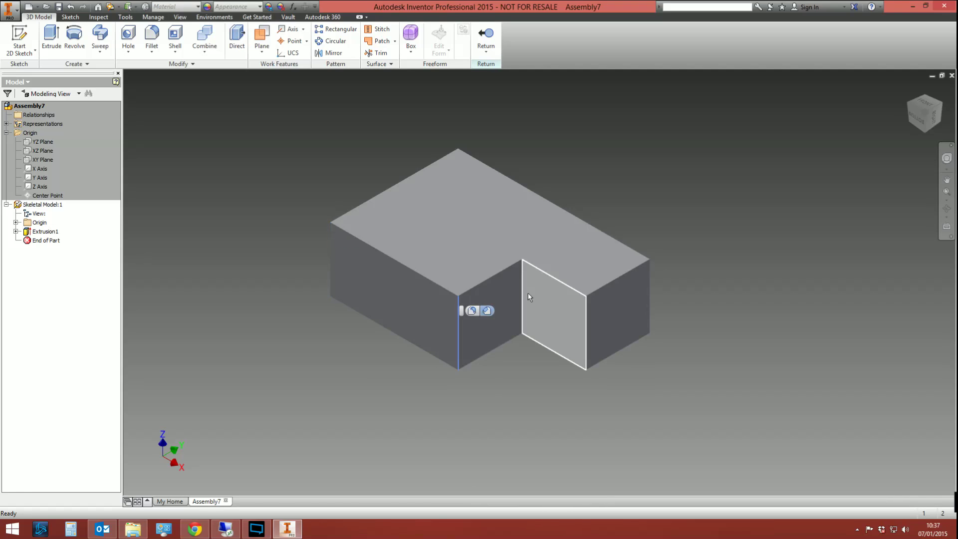
{"action": "left_click", "coordinate": [411, 288]}
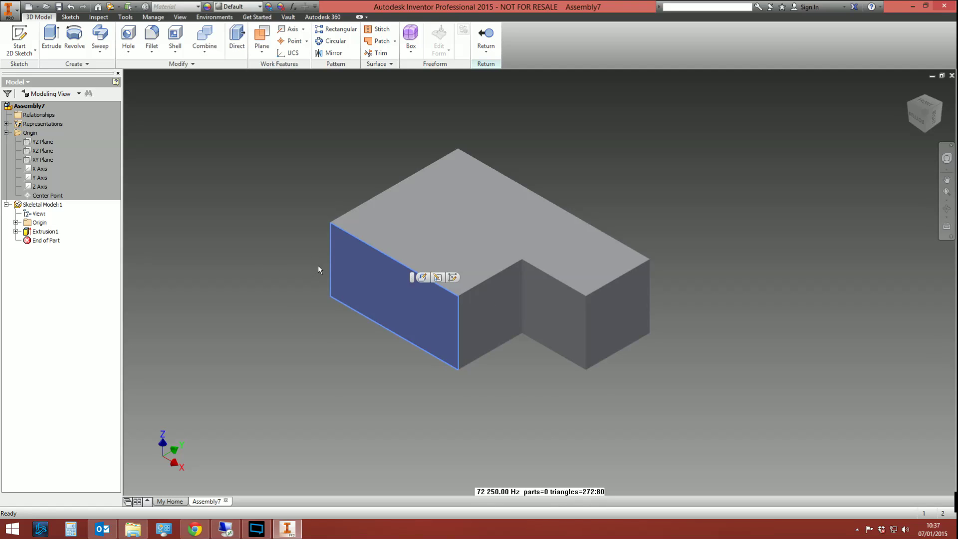
{"action": "left_click", "coordinate": [458, 306]}
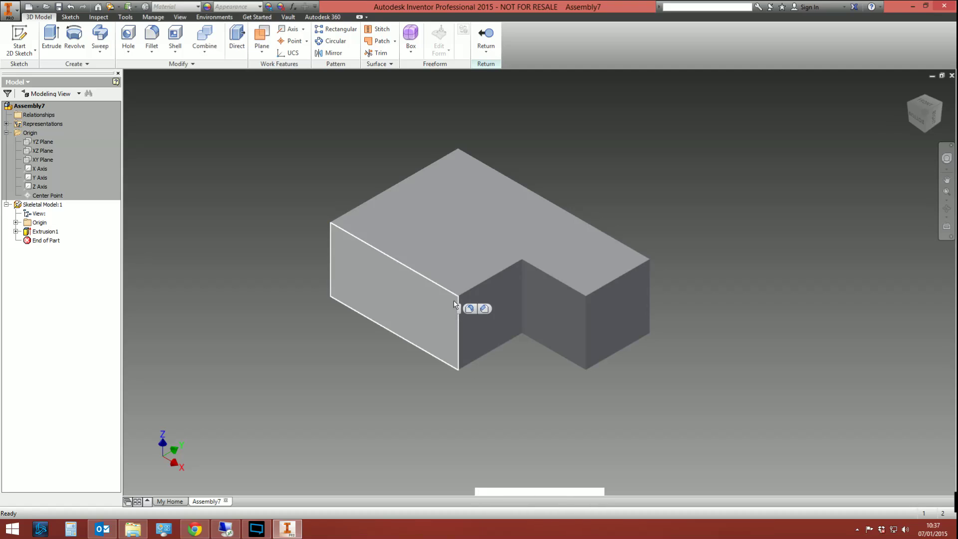
{"action": "left_click", "coordinate": [447, 292]}
{"action": "left_click", "coordinate": [509, 267]}
{"action": "left_click", "coordinate": [556, 278]}
{"action": "left_click", "coordinate": [621, 278]}
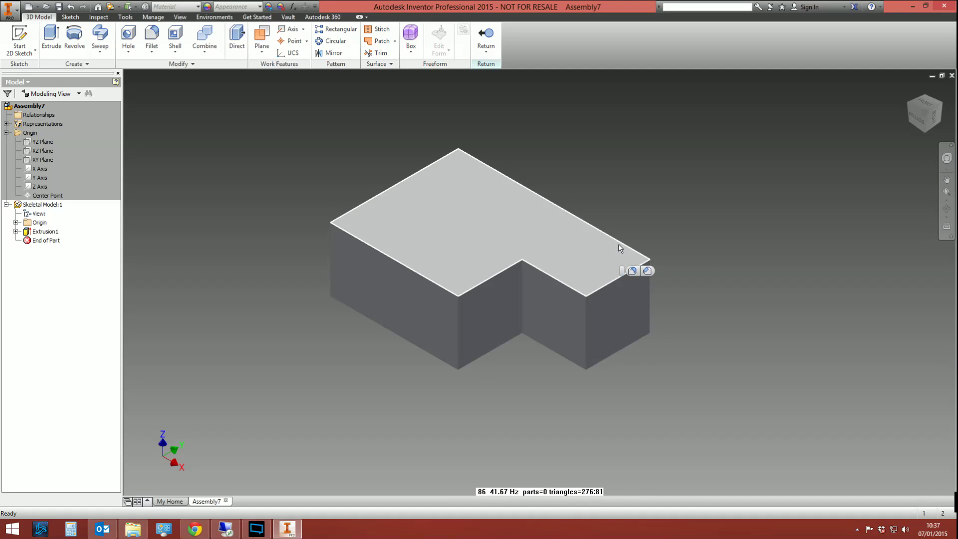
{"action": "left_click", "coordinate": [577, 173]}
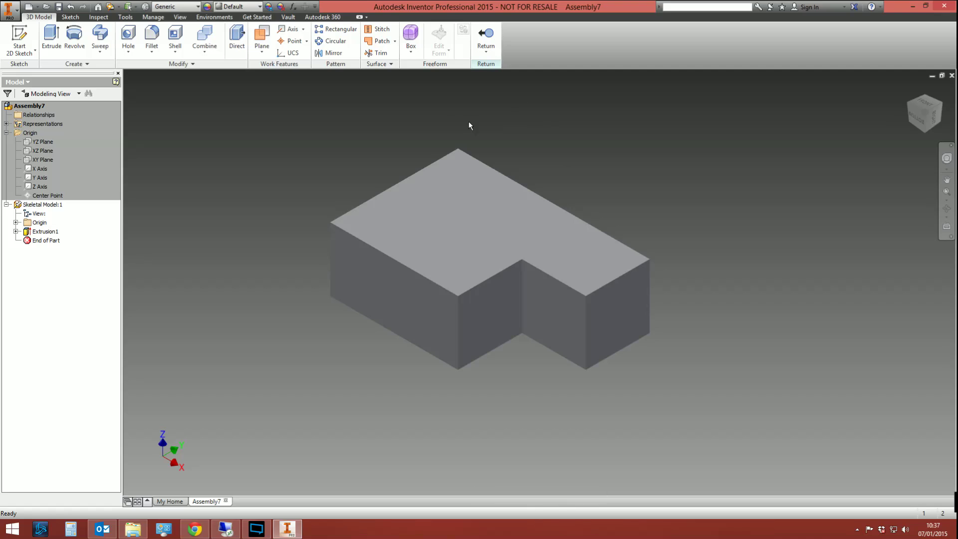
Create a 2D sketch on the solid's L-shaped upper face and project the face's outline into it
{"action": "left_click", "coordinate": [20, 34]}
{"action": "left_click", "coordinate": [398, 231]}
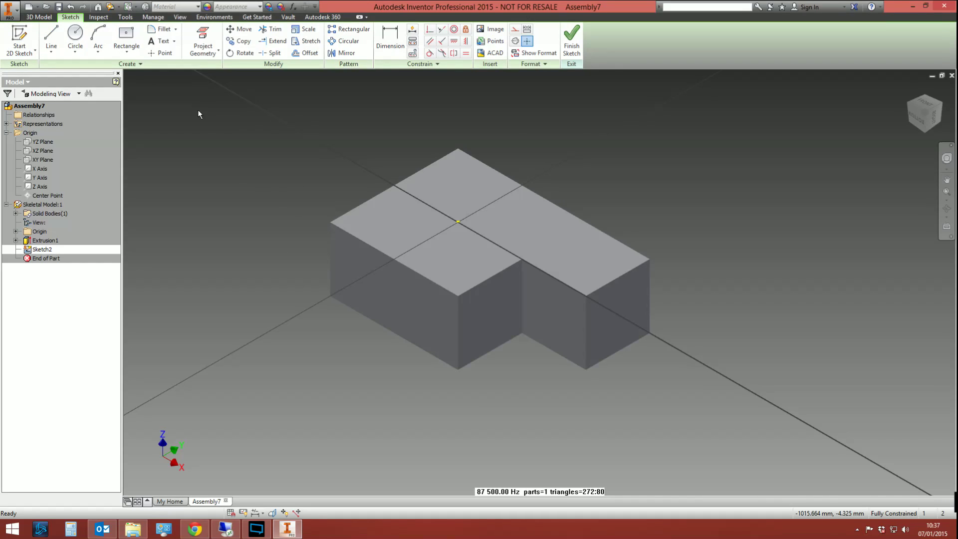
{"action": "left_click", "coordinate": [203, 43]}
{"action": "left_click", "coordinate": [399, 229]}
Draw a line across the upper face from its leftmost corner to the L's inner corner and finish the sketch
{"action": "key", "text": "l"}
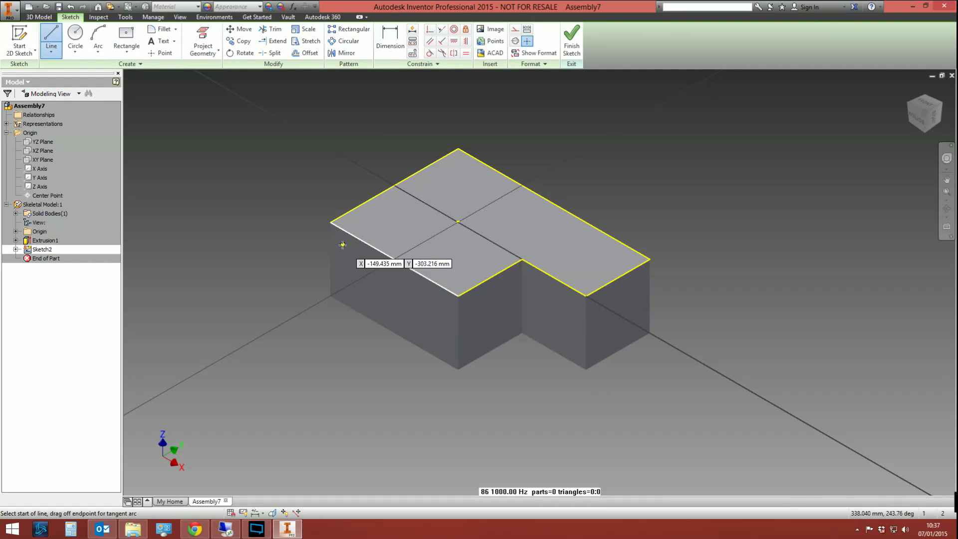
{"action": "left_click", "coordinate": [333, 223]}
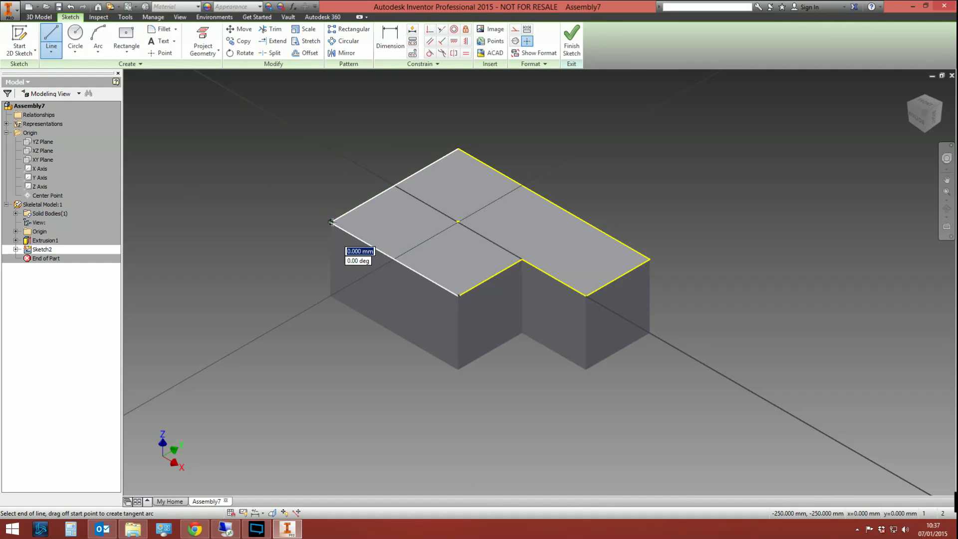
{"action": "left_click", "coordinate": [522, 259]}
{"action": "right_click", "coordinate": [499, 298]}
{"action": "left_click", "coordinate": [537, 299]}
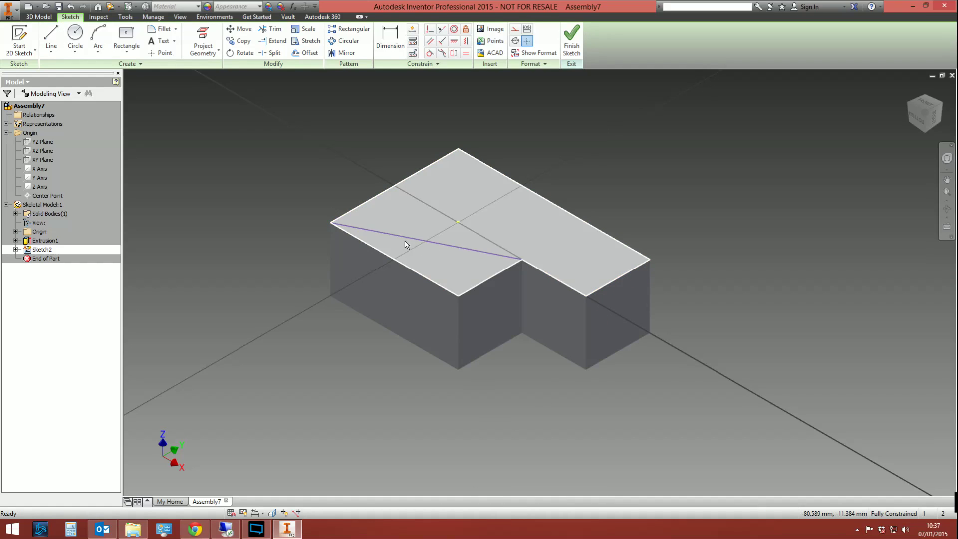
{"action": "left_click", "coordinate": [568, 56]}
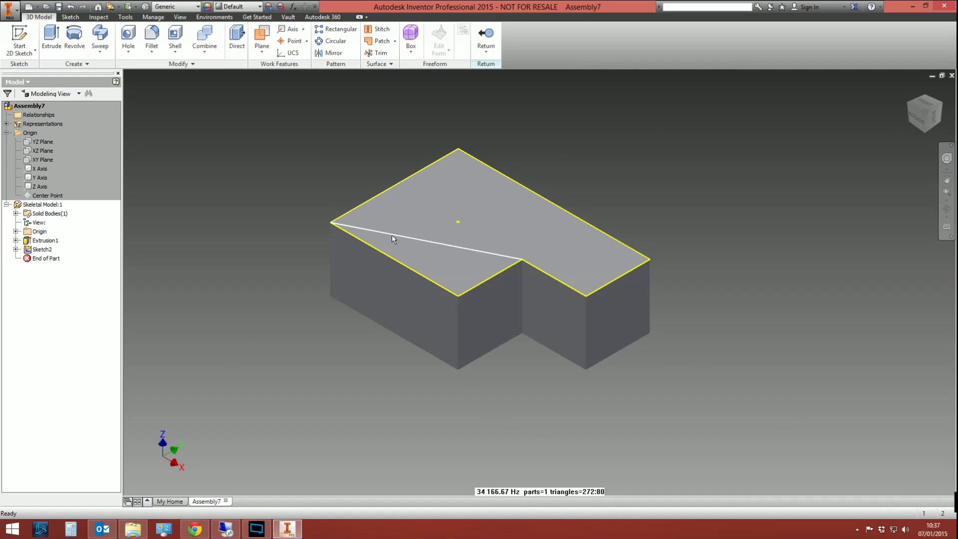
Delete the sketch containing the diagonal line from the skeletal part
{"action": "right_click", "coordinate": [41, 250]}
{"action": "left_click", "coordinate": [80, 277]}
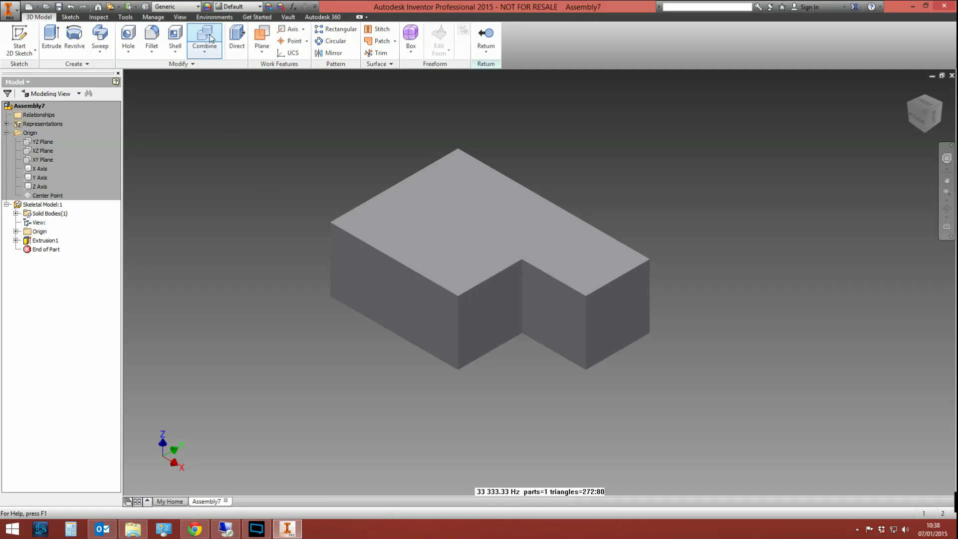
Apply the Glazed appearance from the Autodesk Appearance Library to the skeletal part
{"action": "left_click", "coordinate": [238, 6]}
{"action": "scroll", "coordinate": [264, 240], "scroll_direction": "down", "scroll_amount": 12}
{"action": "scroll", "coordinate": [263, 255], "scroll_direction": "down", "scroll_amount": 15}
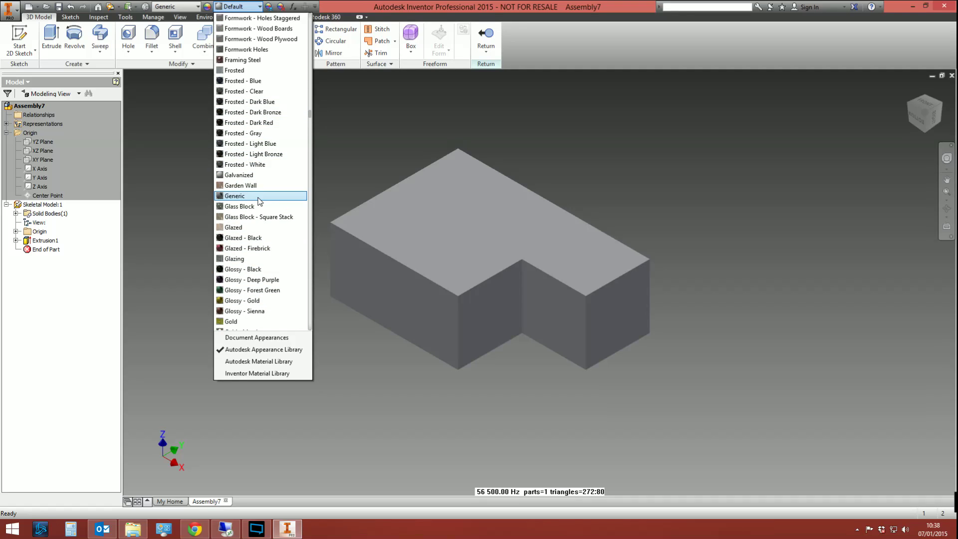
{"action": "left_click", "coordinate": [245, 227]}
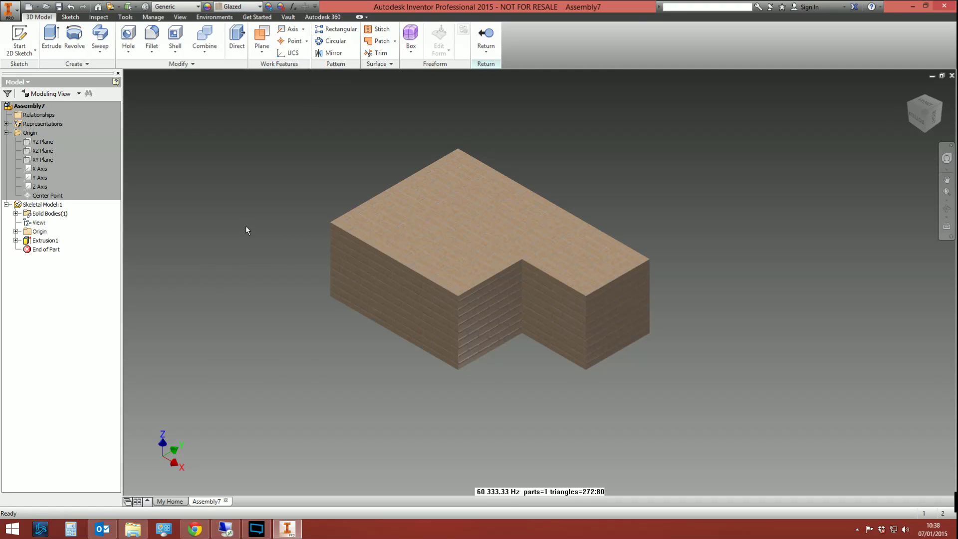
Change the skeletal part's appearance to Glazing
{"action": "left_click", "coordinate": [247, 8]}
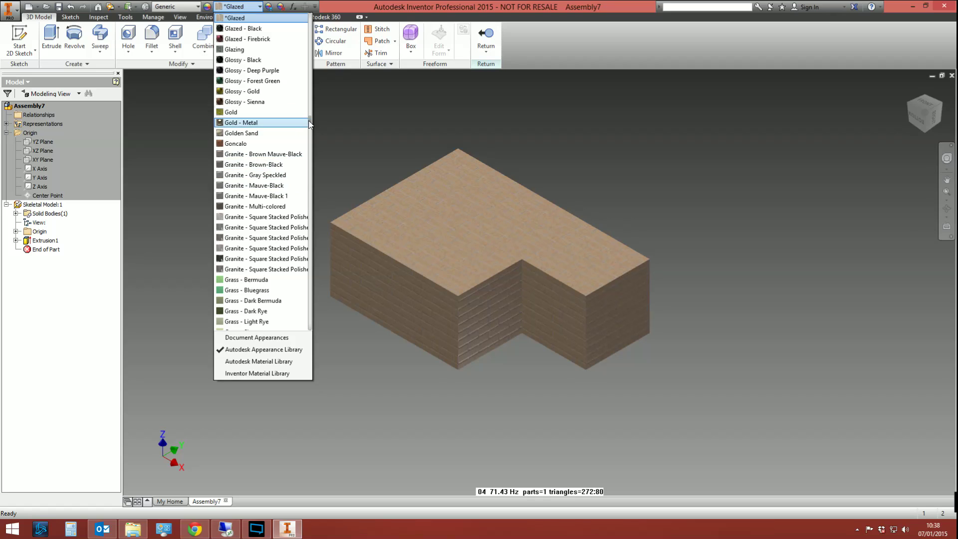
{"action": "mouse_move", "coordinate": [310, 123]}
{"action": "left_mouse_down"}
{"action": "mouse_move", "coordinate": [306, 139]}
{"action": "mouse_move", "coordinate": [305, 129]}
{"action": "left_mouse_up"}
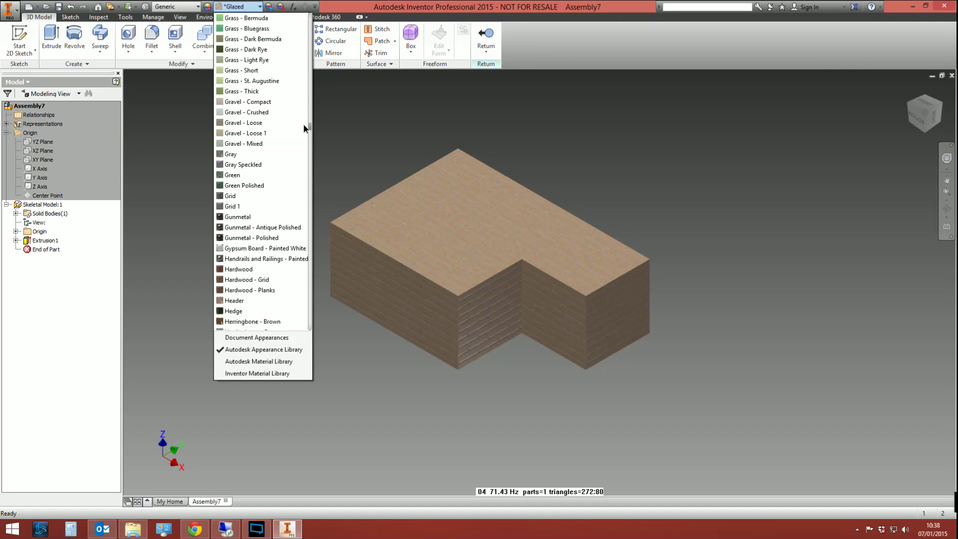
{"action": "scroll", "coordinate": [302, 119], "scroll_direction": "up", "scroll_amount": 8}
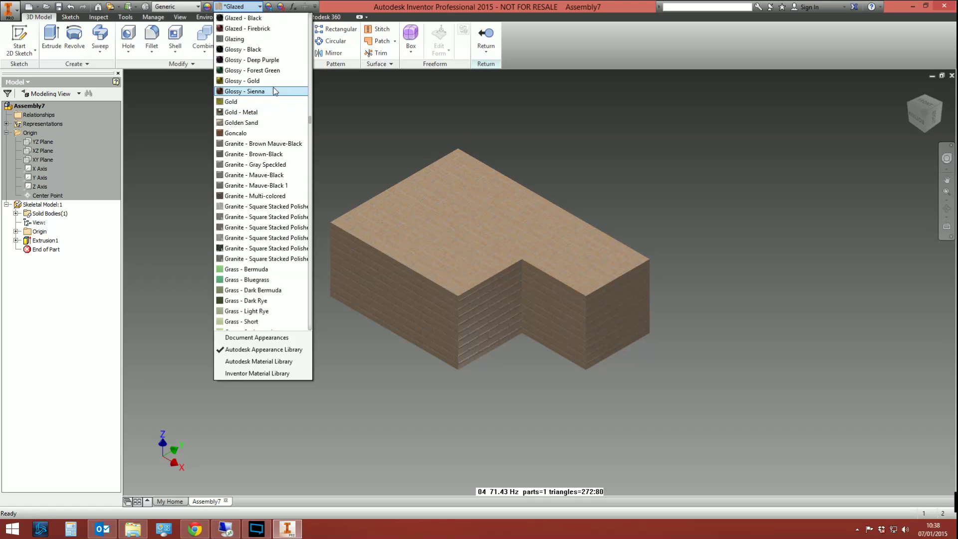
{"action": "left_click", "coordinate": [244, 39]}
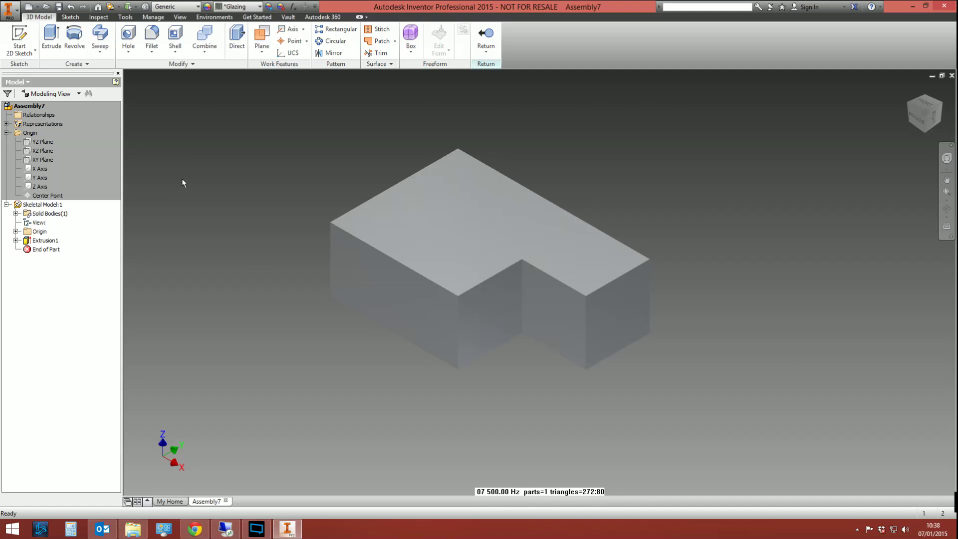
Return to the assembly and save it as Framework.iam in the Frame folder, together with the skeletal model part
{"action": "left_click", "coordinate": [483, 36]}
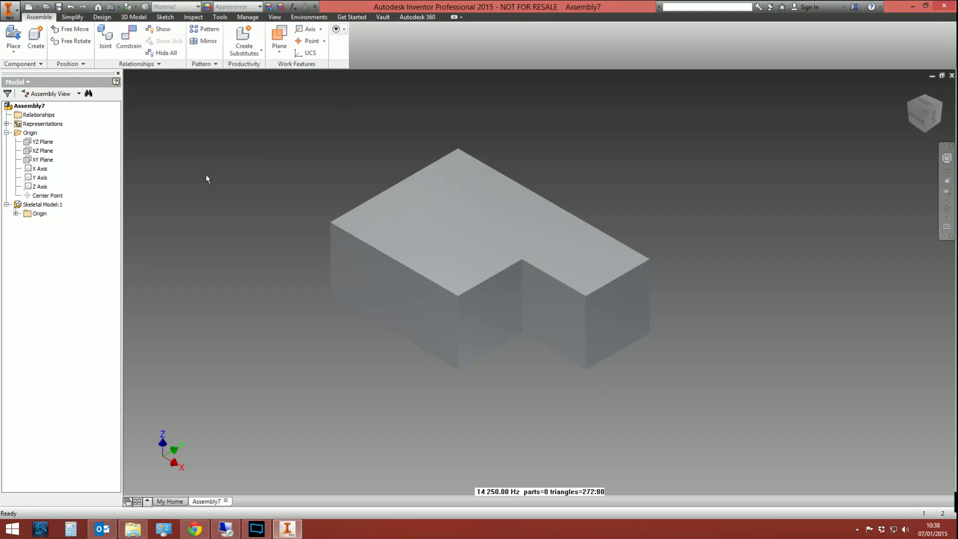
{"action": "left_click", "coordinate": [58, 7]}
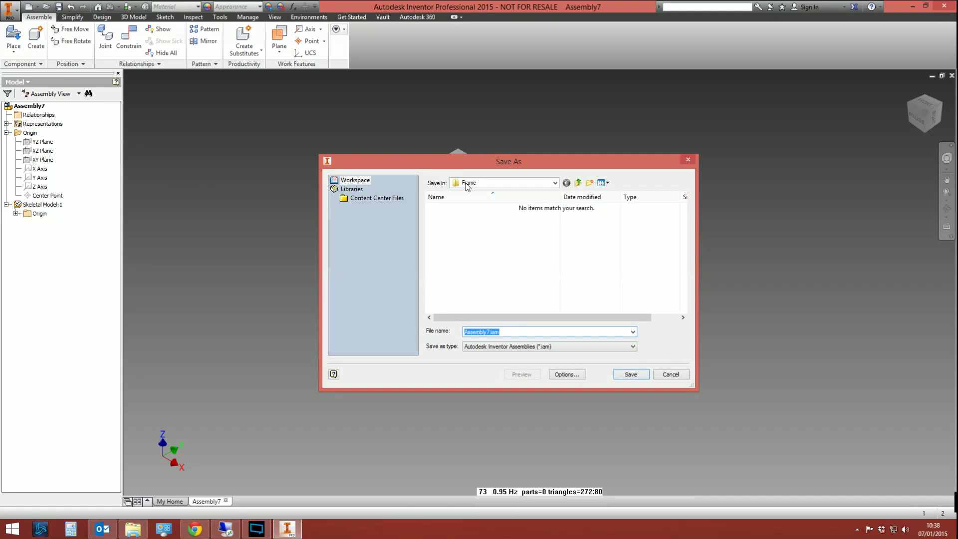
{"action": "type", "text": "Framew"}
{"action": "left_click", "coordinate": [624, 377]}
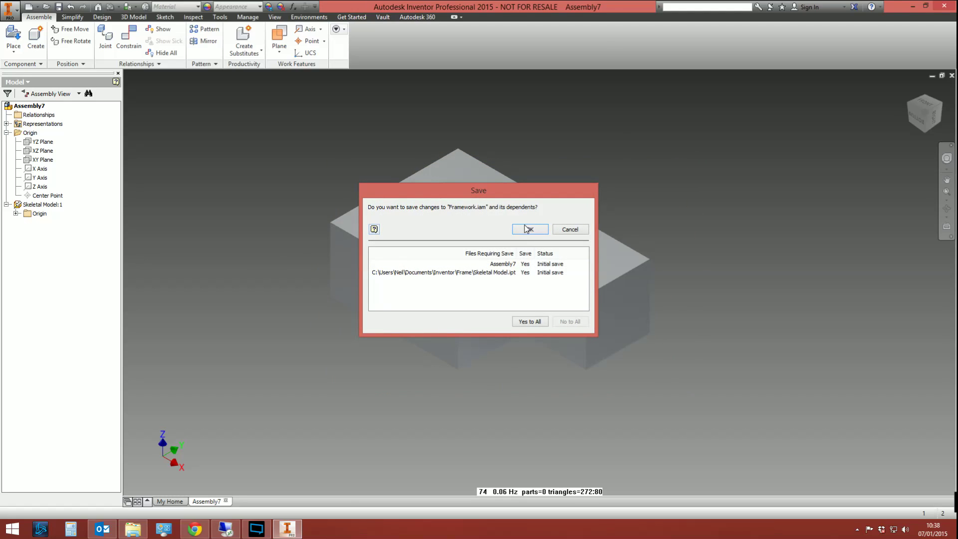
{"action": "left_click", "coordinate": [528, 228]}
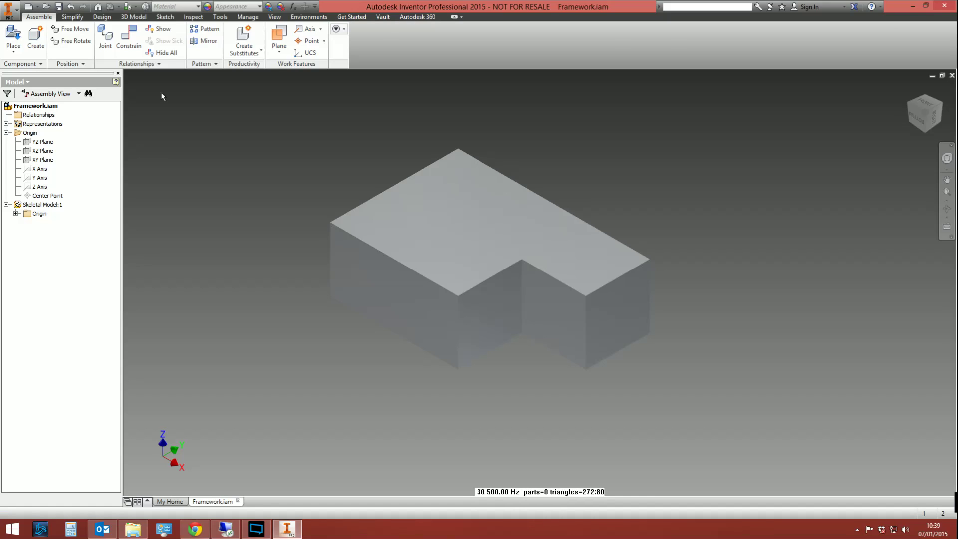
Examine the Content Center access options and the desktop content library location in the application options
{"action": "left_click", "coordinate": [100, 17]}
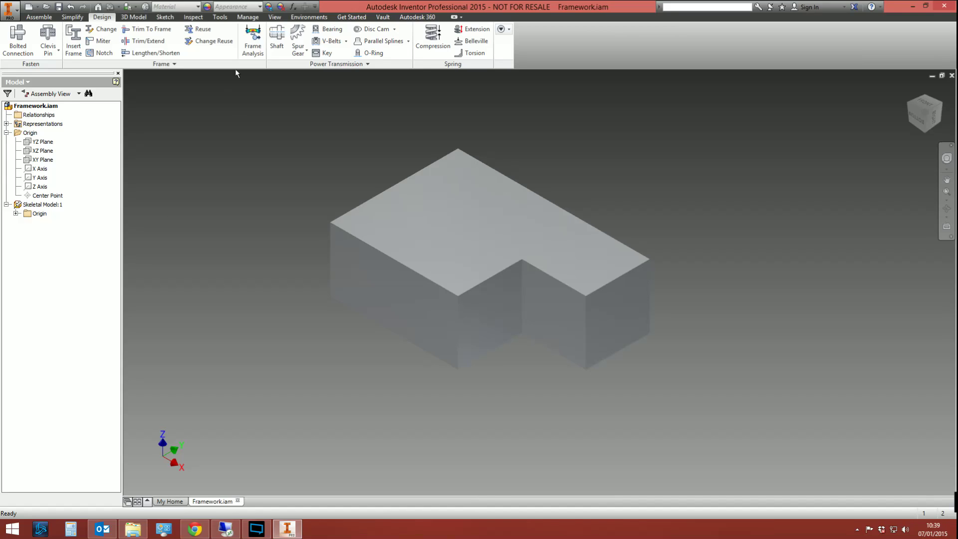
{"action": "left_click", "coordinate": [9, 9]}
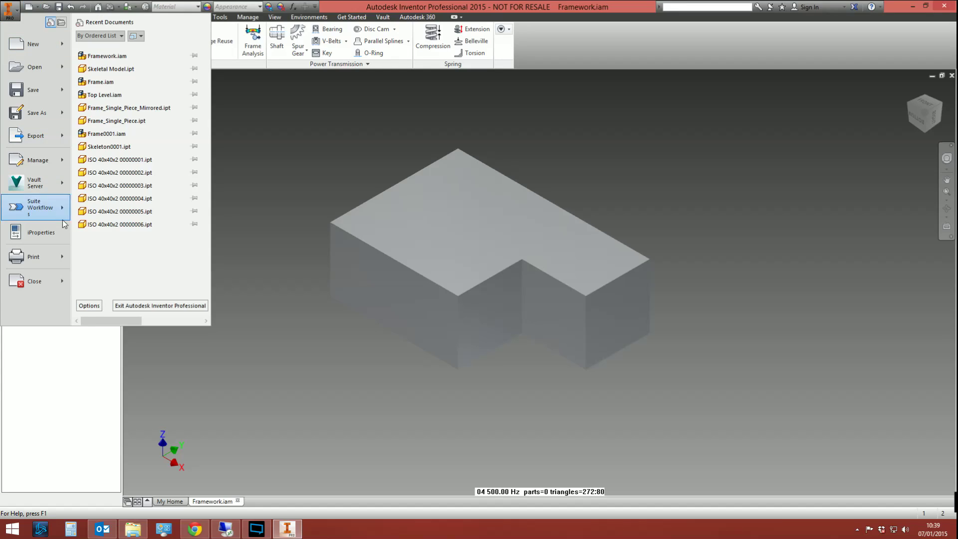
{"action": "left_click", "coordinate": [90, 305]}
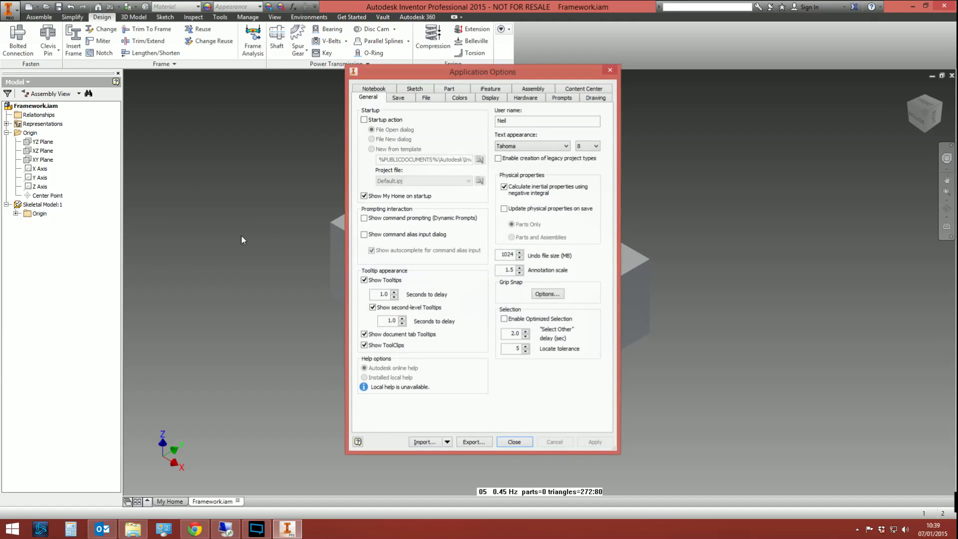
{"action": "left_click", "coordinate": [597, 91]}
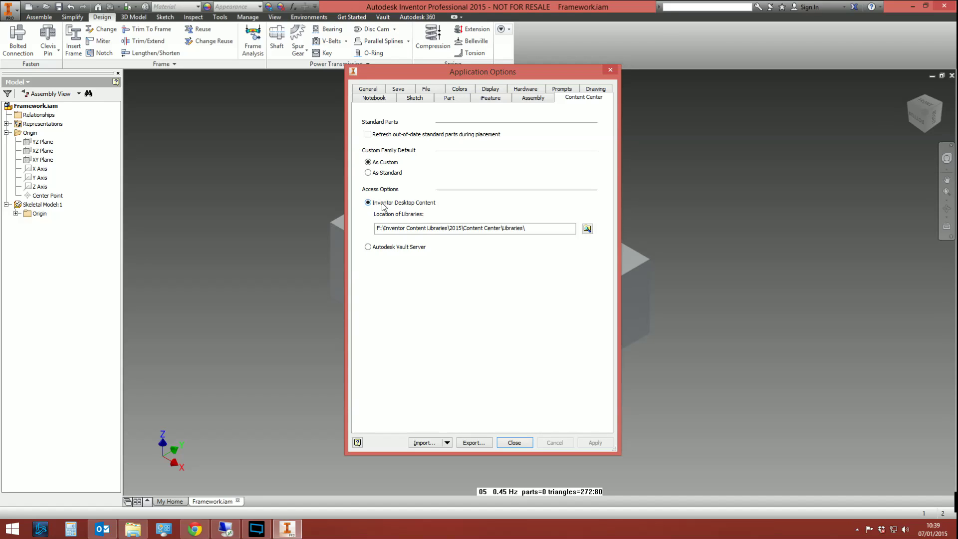
{"action": "left_click_drag", "start_coordinate": [537, 227], "coordinate": [321, 228]}
{"action": "left_click", "coordinate": [528, 226]}
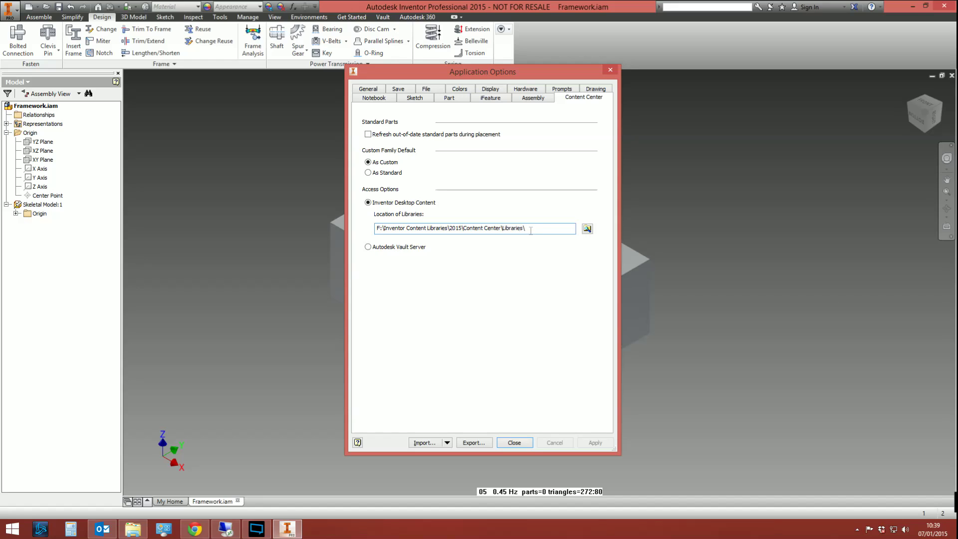
{"action": "left_click_drag", "start_coordinate": [531, 230], "coordinate": [310, 231]}
{"action": "left_click_drag", "start_coordinate": [530, 224], "coordinate": [383, 226]}
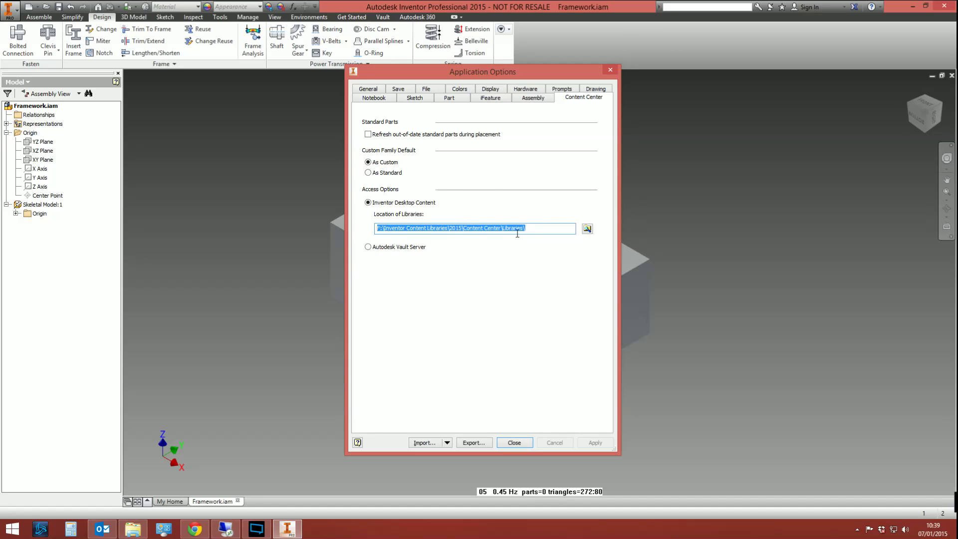
{"action": "left_click", "coordinate": [515, 442]}
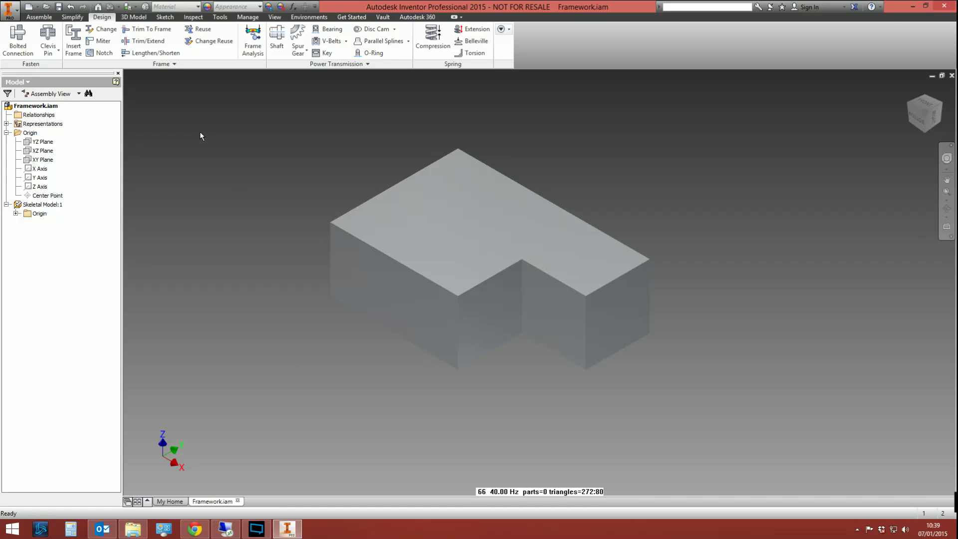
Start inserting frame members, review the available standards and keep ISO selected
{"action": "left_click", "coordinate": [74, 41]}
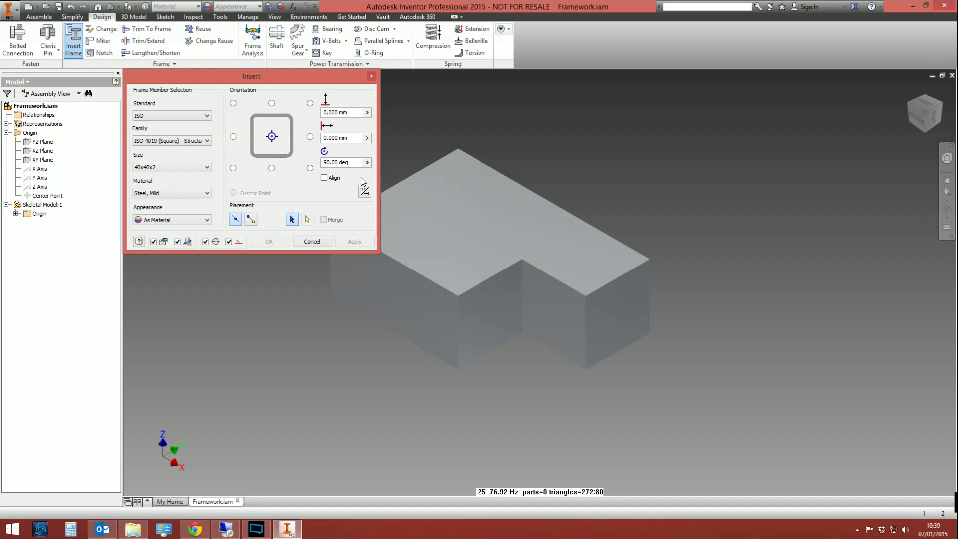
{"action": "left_click_drag", "start_coordinate": [277, 76], "coordinate": [295, 109]}
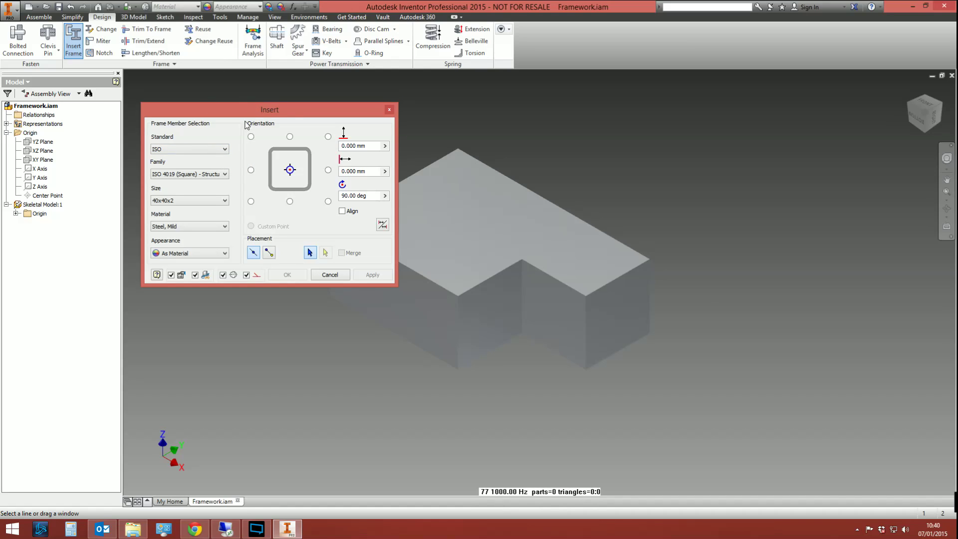
{"action": "left_click", "coordinate": [202, 148]}
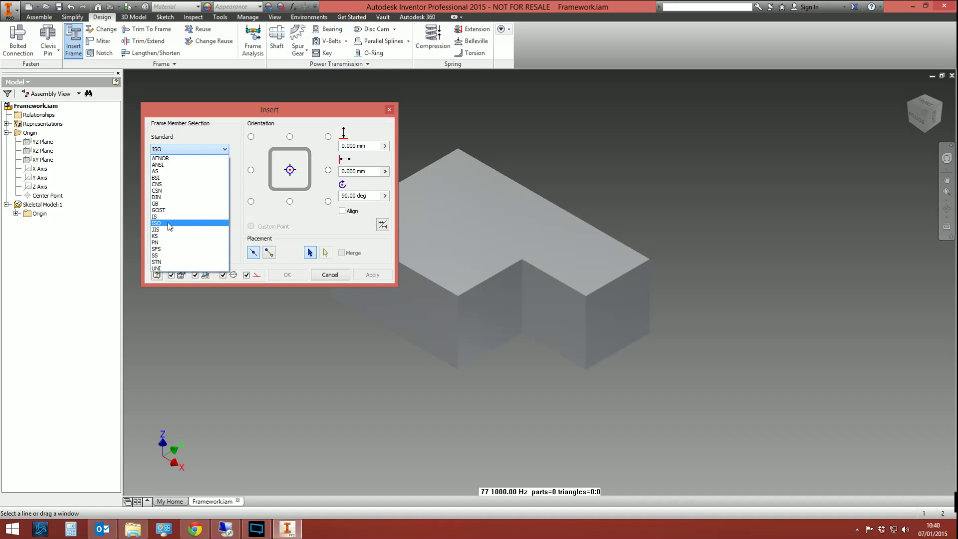
{"action": "left_click", "coordinate": [170, 226]}
{"action": "left_click", "coordinate": [182, 148]}
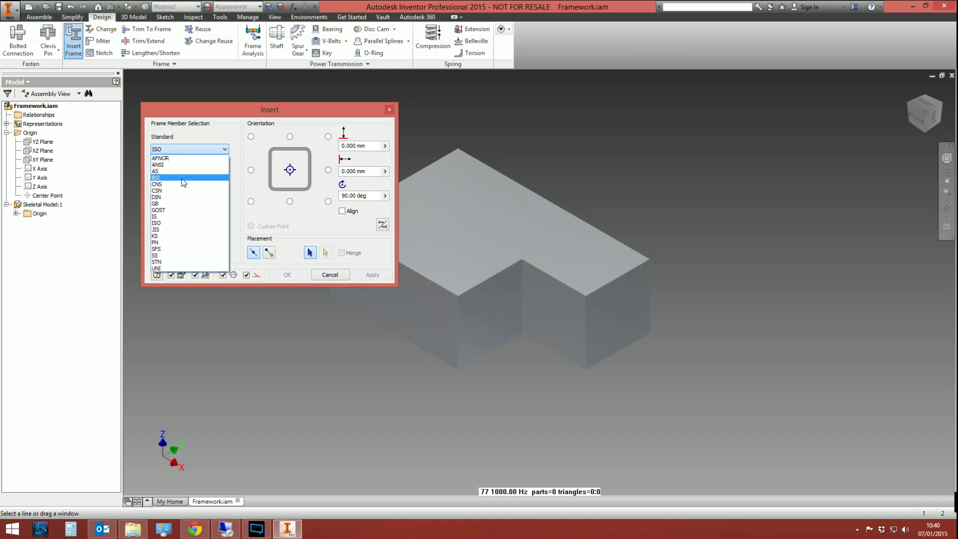
{"action": "left_click", "coordinate": [163, 149]}
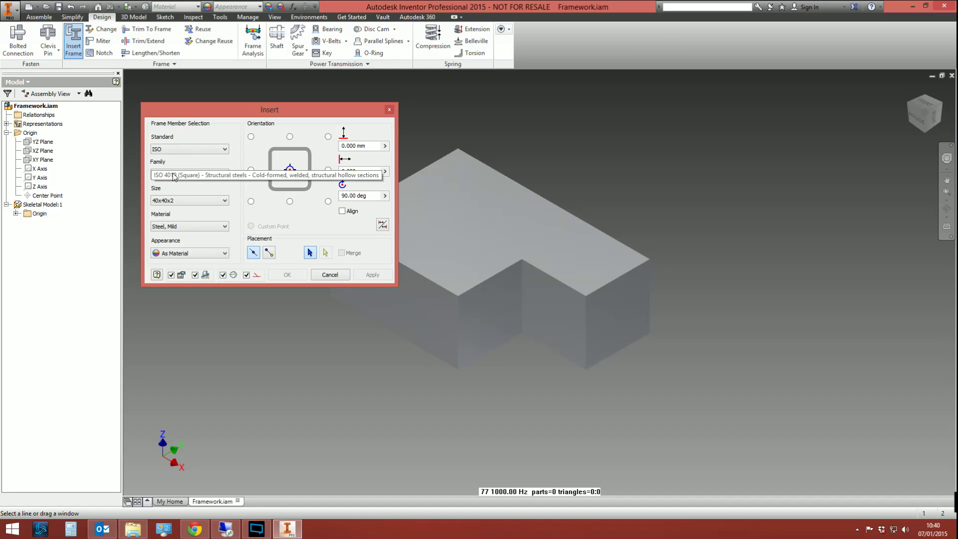
Try the ISO 4019 (Rectangular), ISO 657-2 unequal-leg angle and ISO 657/14 - 2000 (Circular) families for the frame member
{"action": "left_click", "coordinate": [191, 178]}
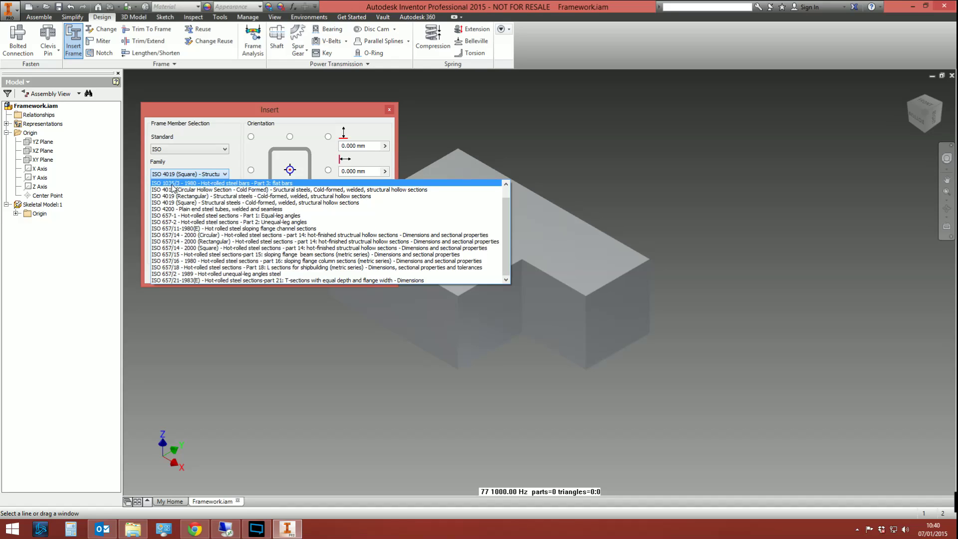
{"action": "left_click", "coordinate": [201, 195]}
{"action": "left_click", "coordinate": [201, 175]}
{"action": "left_click", "coordinate": [199, 223]}
{"action": "left_click", "coordinate": [199, 175]}
{"action": "left_click", "coordinate": [199, 235]}
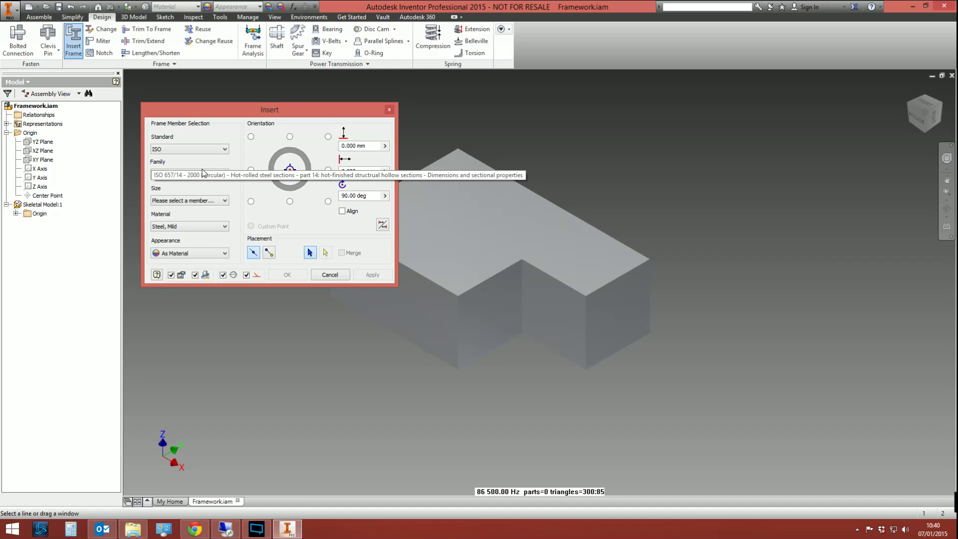
Set the frame member family to ISO 4019 (Square) cold-formed hollow sections and the size to 50x50x3
{"action": "left_click", "coordinate": [201, 174]}
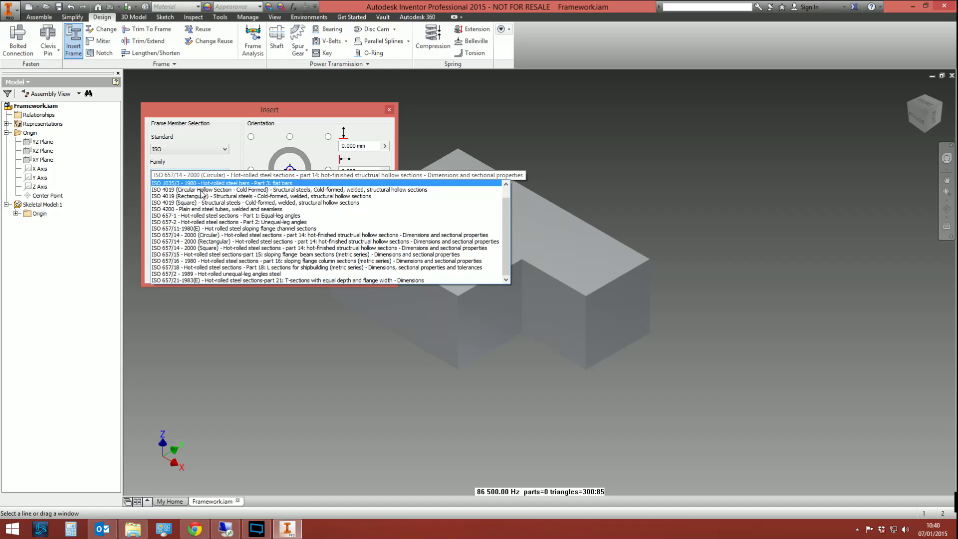
{"action": "left_click", "coordinate": [210, 203]}
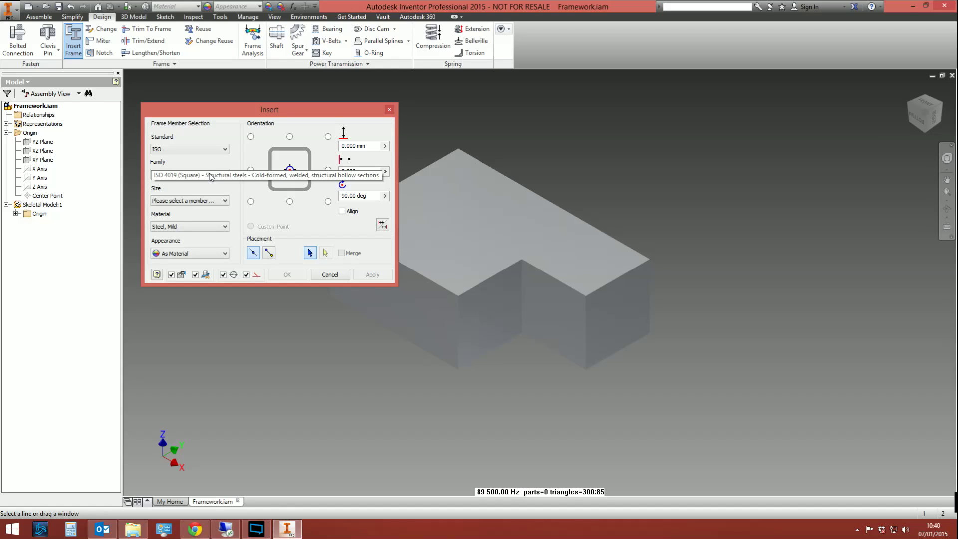
{"action": "left_click", "coordinate": [190, 201]}
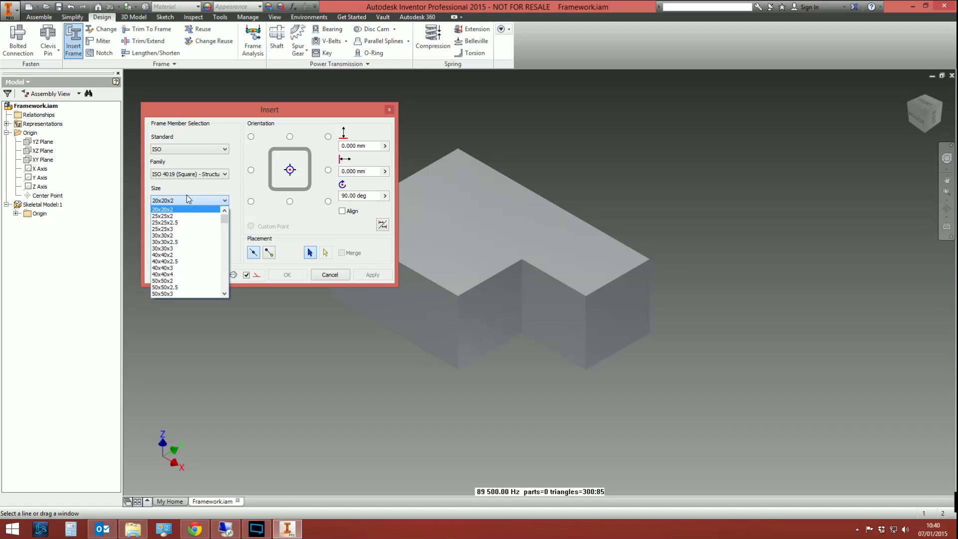
{"action": "mouse_move", "coordinate": [224, 221]}
{"action": "left_mouse_down"}
{"action": "mouse_move", "coordinate": [217, 276]}
{"action": "mouse_move", "coordinate": [230, 224]}
{"action": "left_mouse_up"}
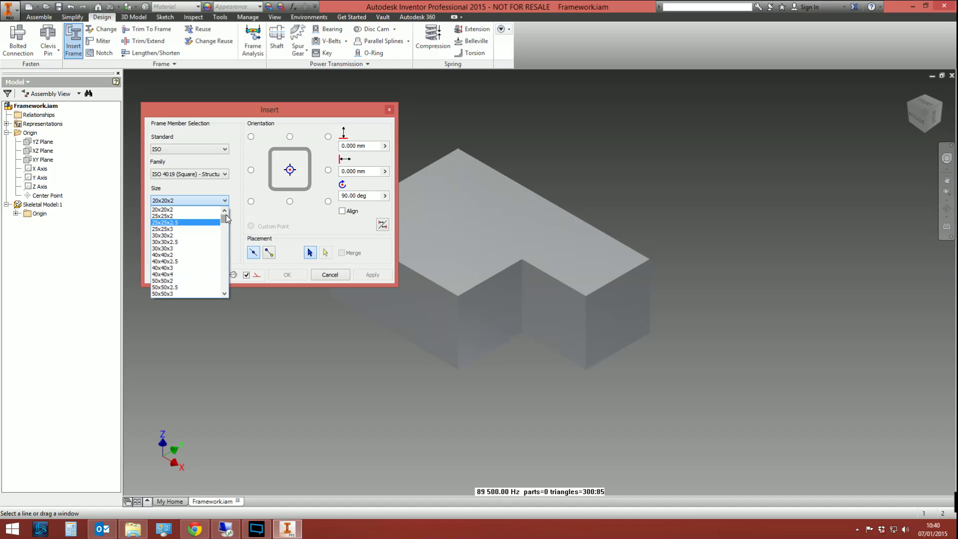
{"action": "left_click_drag", "start_coordinate": [224, 221], "coordinate": [225, 225]}
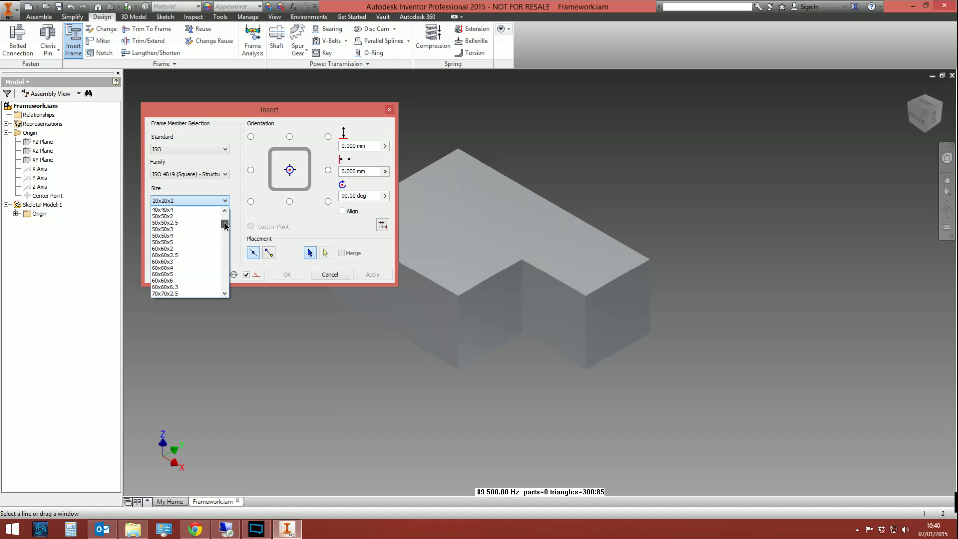
{"action": "left_click", "coordinate": [168, 229]}
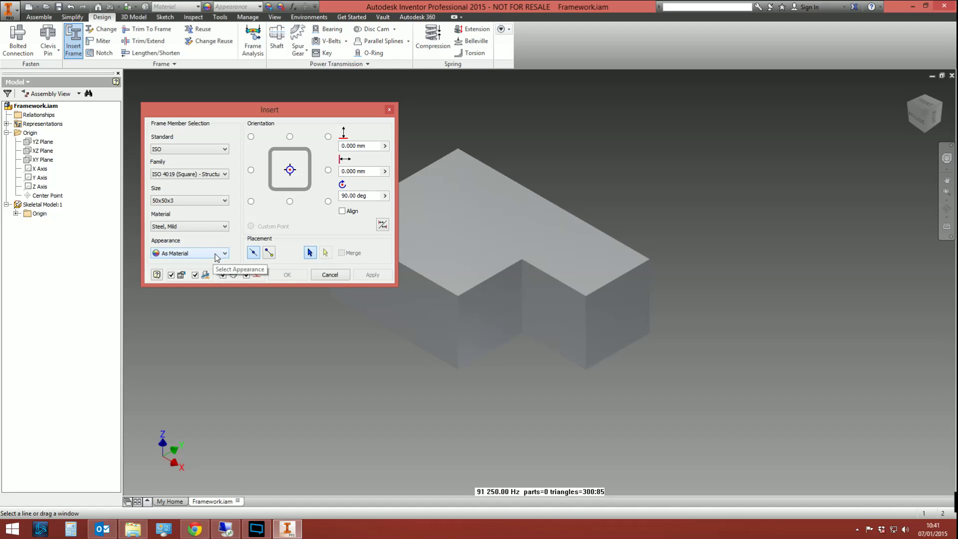
Select all edges of the L-shaped skeletal model as placement lines for the frame members
{"action": "middle_click_drag", "start_coordinate": [379, 387], "coordinate": [470, 412]}
{"action": "left_click_drag", "start_coordinate": [620, 411], "coordinate": [591, 383]}
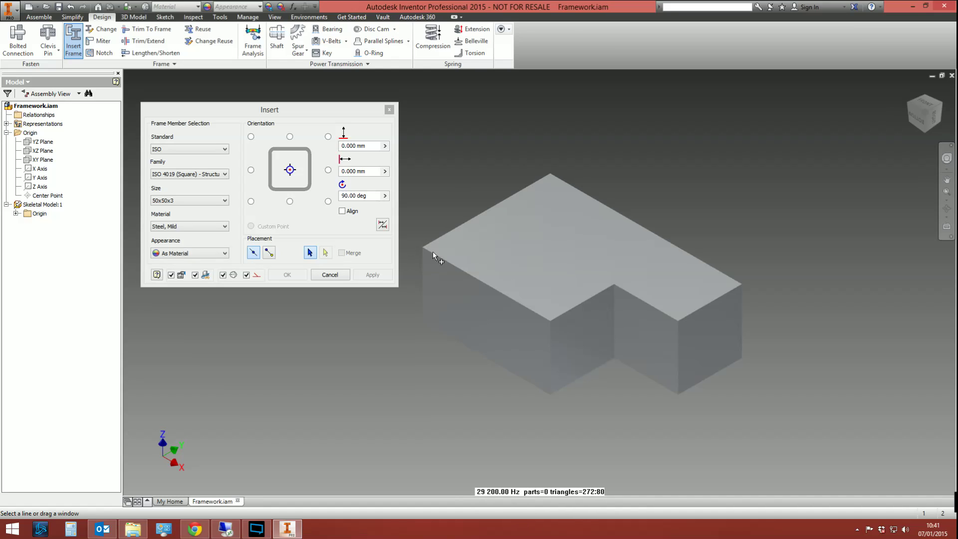
{"action": "left_click_drag", "start_coordinate": [778, 445], "coordinate": [398, 111]}
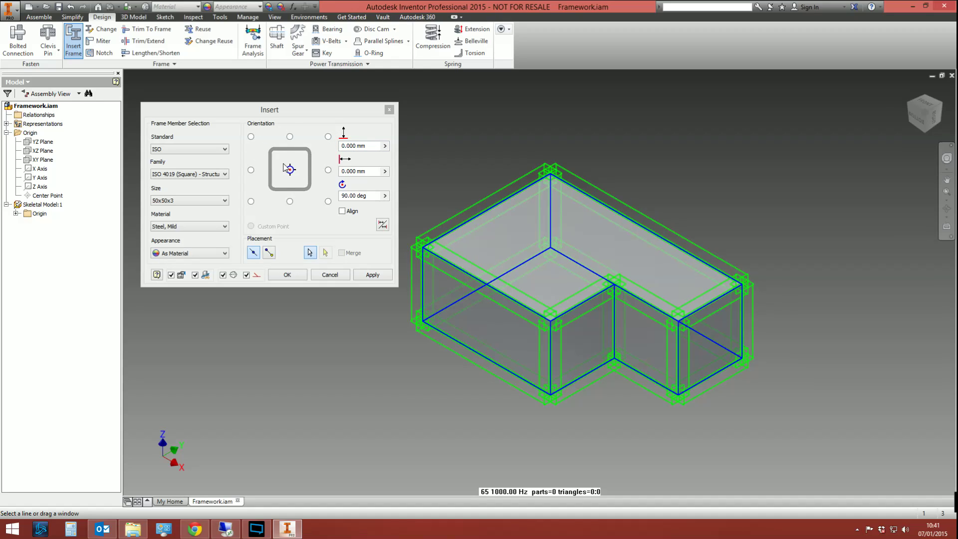
Try the side and corner insertion points of the square profile against the model edges and return to the centre point
{"action": "left_click", "coordinate": [917, 117]}
{"action": "scroll", "coordinate": [714, 220], "scroll_direction": "up", "scroll_amount": 5}
{"action": "scroll", "coordinate": [655, 245], "scroll_direction": "up", "scroll_amount": 3}
{"action": "middle_click_drag", "start_coordinate": [654, 245], "coordinate": [531, 235]}
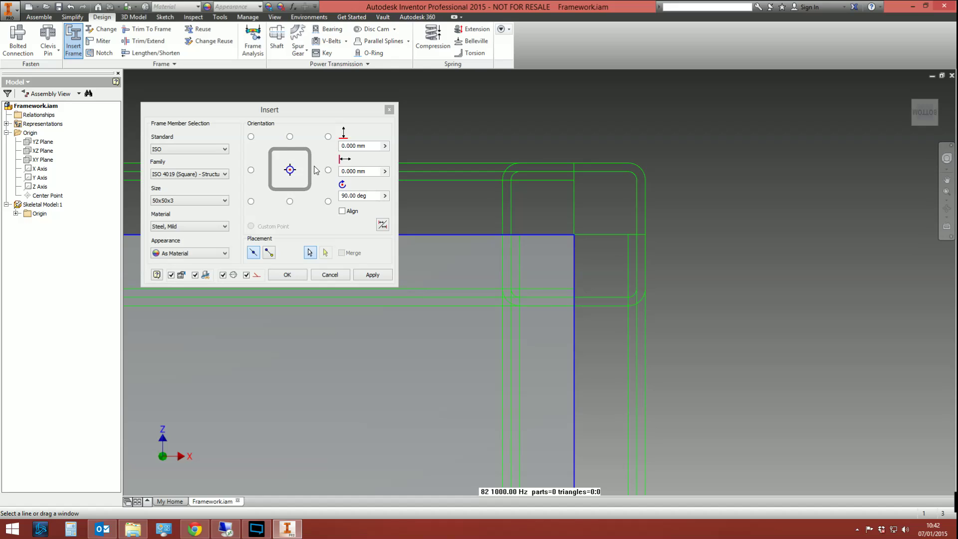
{"action": "left_click", "coordinate": [329, 171]}
{"action": "left_click", "coordinate": [291, 137]}
{"action": "left_click", "coordinate": [328, 138]}
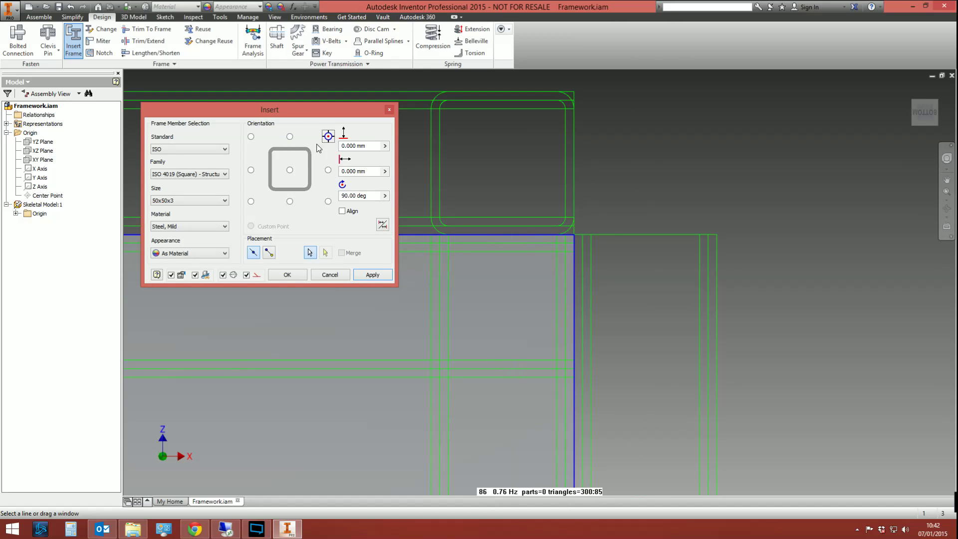
{"action": "left_click", "coordinate": [251, 201]}
{"action": "left_click", "coordinate": [251, 170]}
{"action": "left_click", "coordinate": [290, 201]}
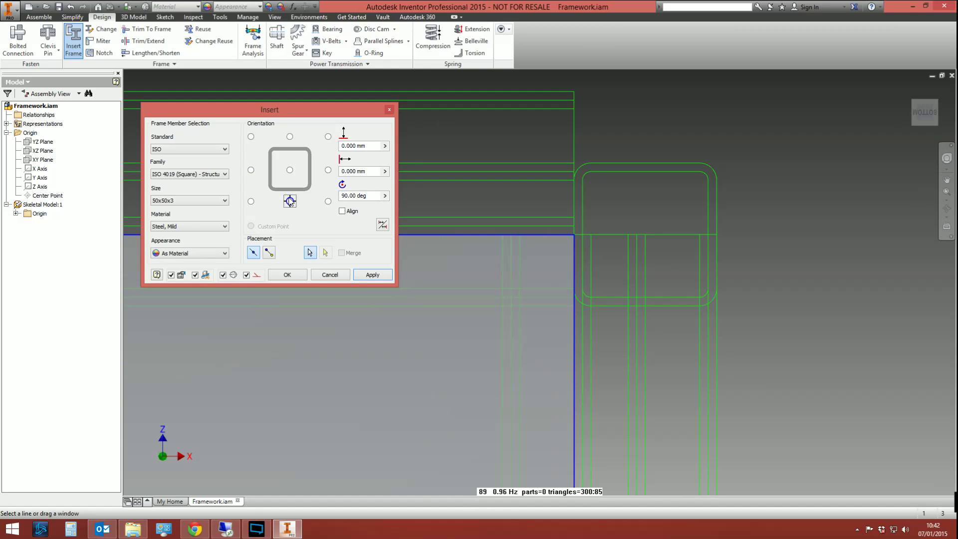
{"action": "left_click", "coordinate": [290, 170]}
{"action": "left_click", "coordinate": [328, 170]}
{"action": "left_click", "coordinate": [289, 171]}
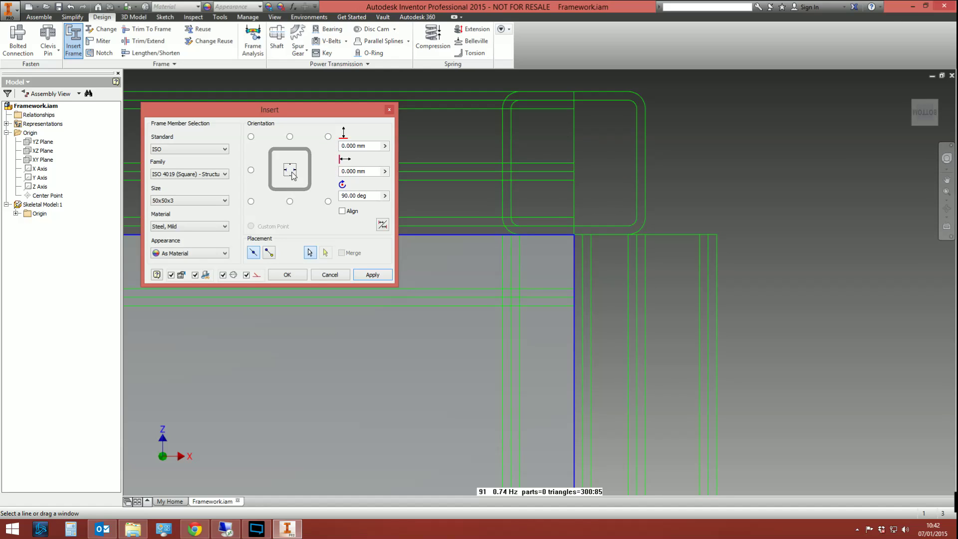
Try the lower middle insertion point of the profile and restore the centre point
{"action": "scroll", "coordinate": [510, 268], "scroll_direction": "down", "scroll_amount": 3}
{"action": "middle_click_drag", "start_coordinate": [509, 264], "coordinate": [624, 233]}
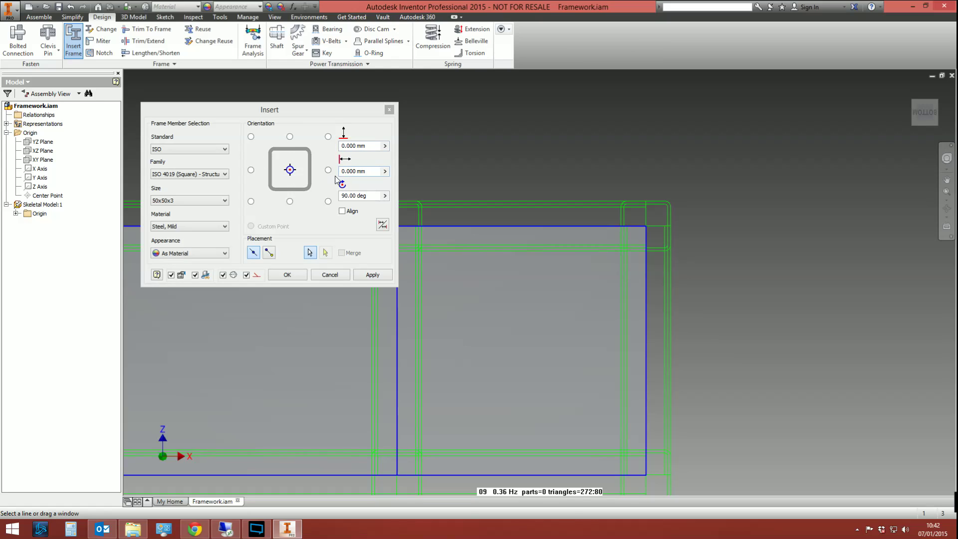
{"action": "left_click", "coordinate": [290, 201]}
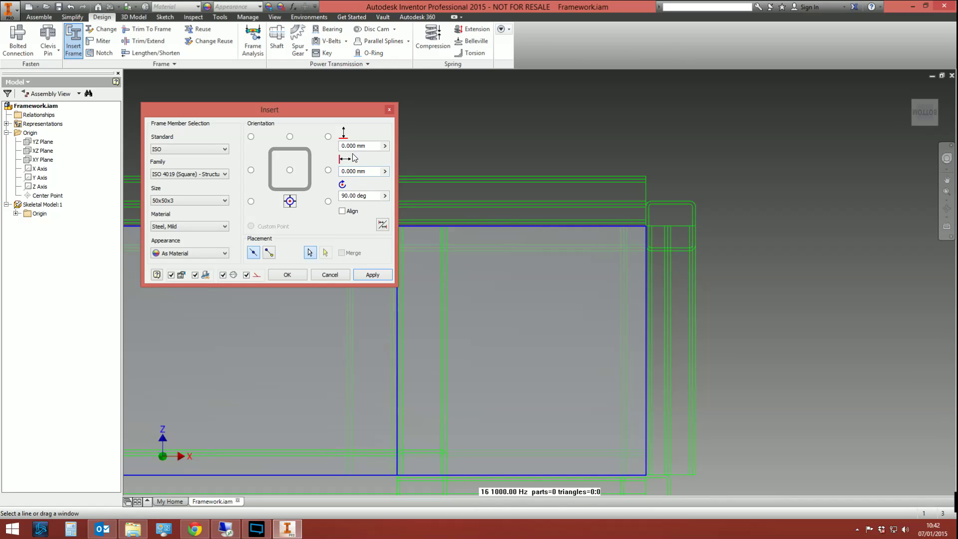
{"action": "left_click", "coordinate": [290, 170]}
{"action": "scroll", "coordinate": [403, 334], "scroll_direction": "down", "scroll_amount": 5}
{"action": "middle_click_drag", "start_coordinate": [403, 334], "coordinate": [589, 285]}
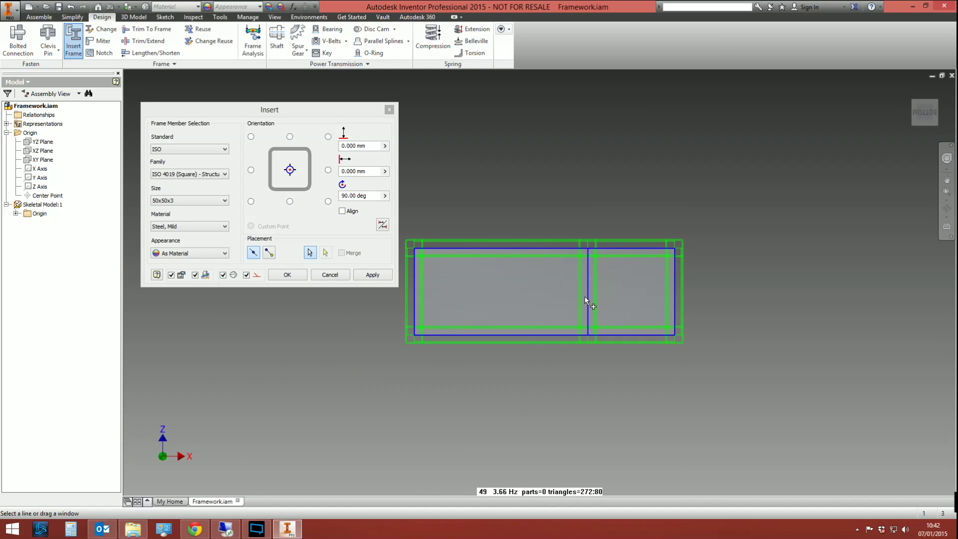
Accept the frame member placement and name the frame file My Framework and the skeleton file My Framework Skelly Model
{"action": "key", "text": "F6"}
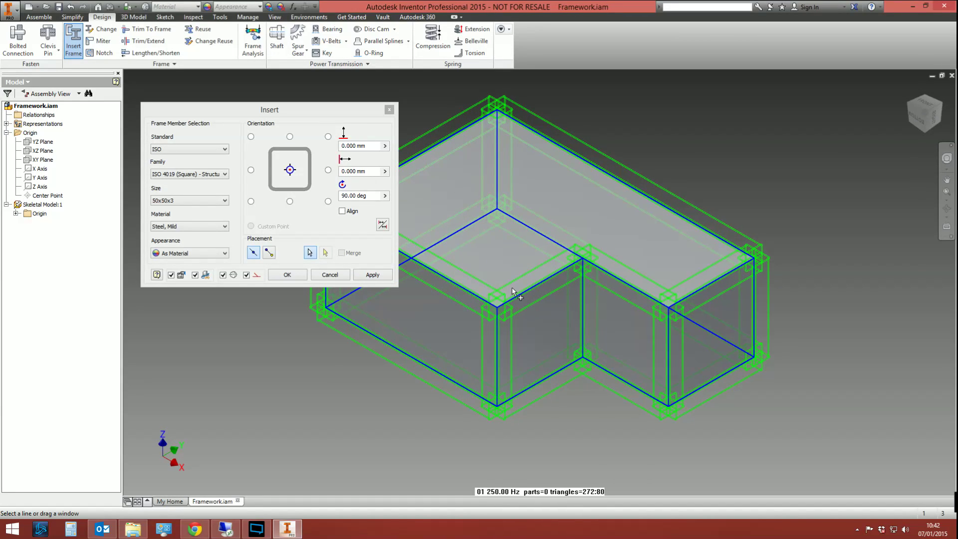
{"action": "middle_click_drag", "start_coordinate": [396, 346], "coordinate": [528, 309]}
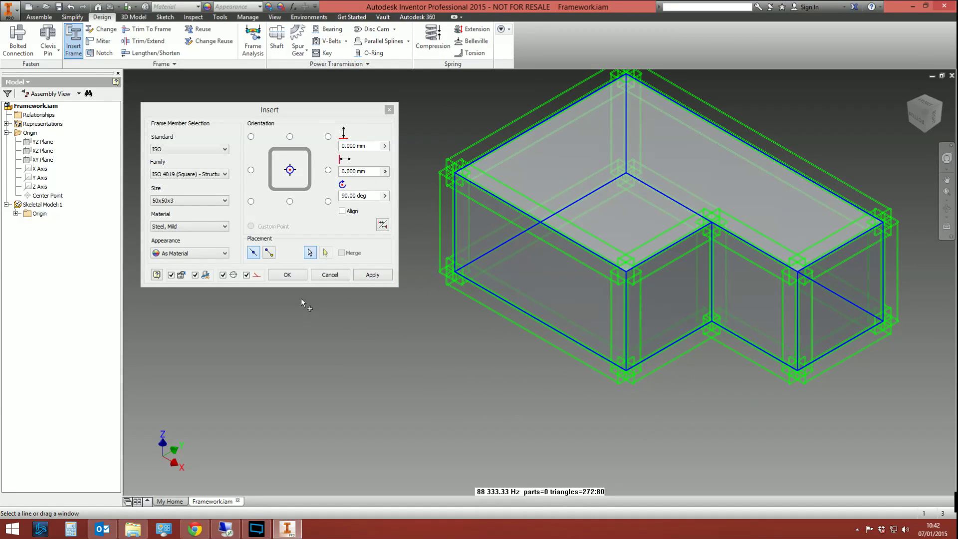
{"action": "left_click", "coordinate": [288, 275]}
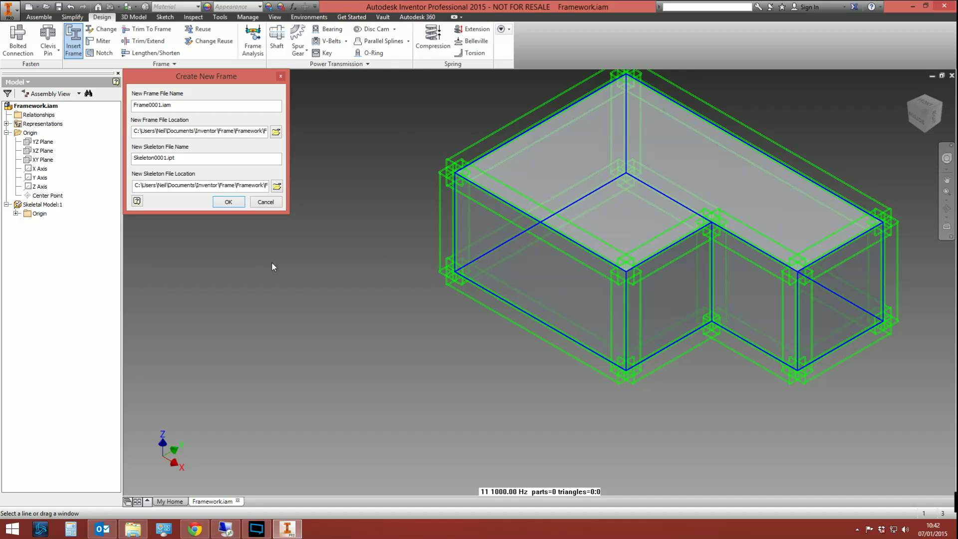
{"action": "double_click", "coordinate": [161, 106]}
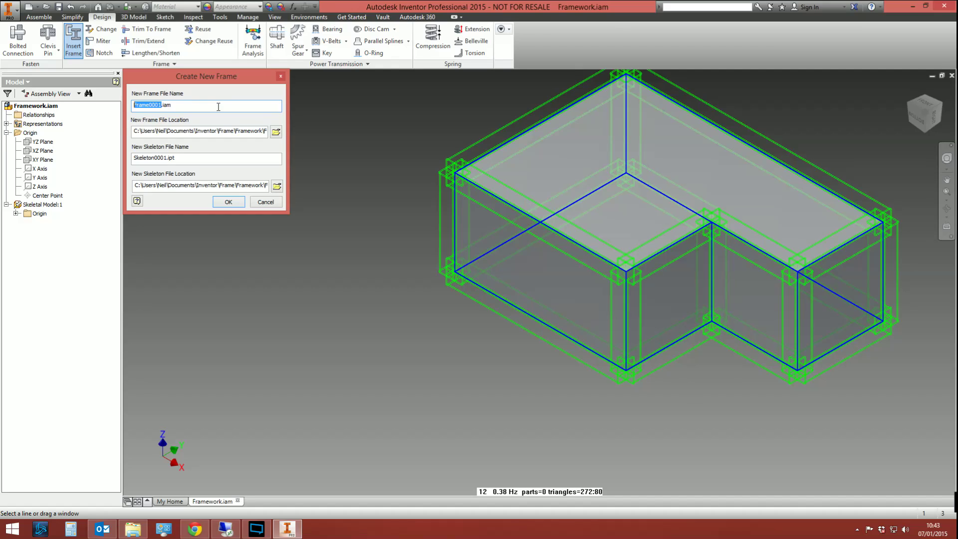
{"action": "type", "text": "My Framework"}
{"action": "double_click", "coordinate": [165, 158]}
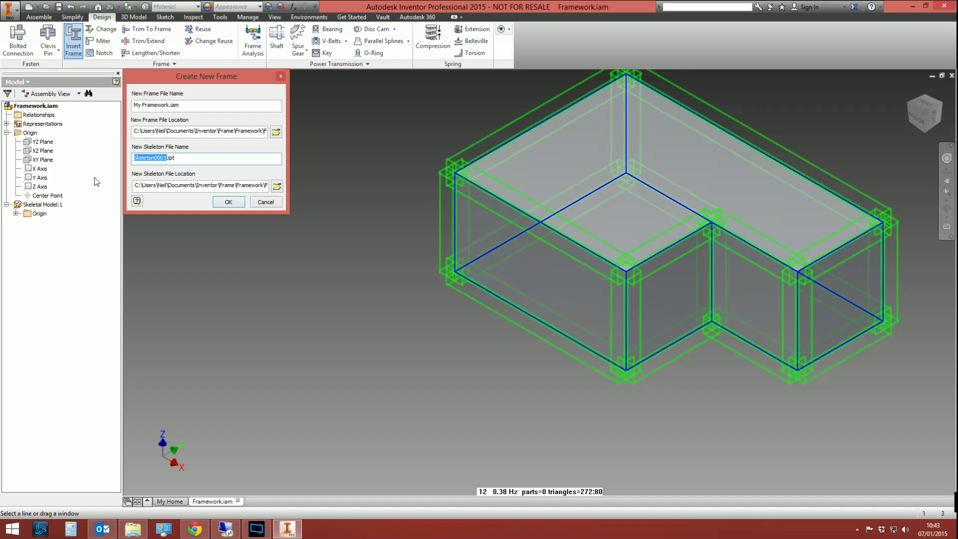
{"action": "type", "text": "My Framework Skelly Model"}
{"action": "left_click", "coordinate": [225, 202]}
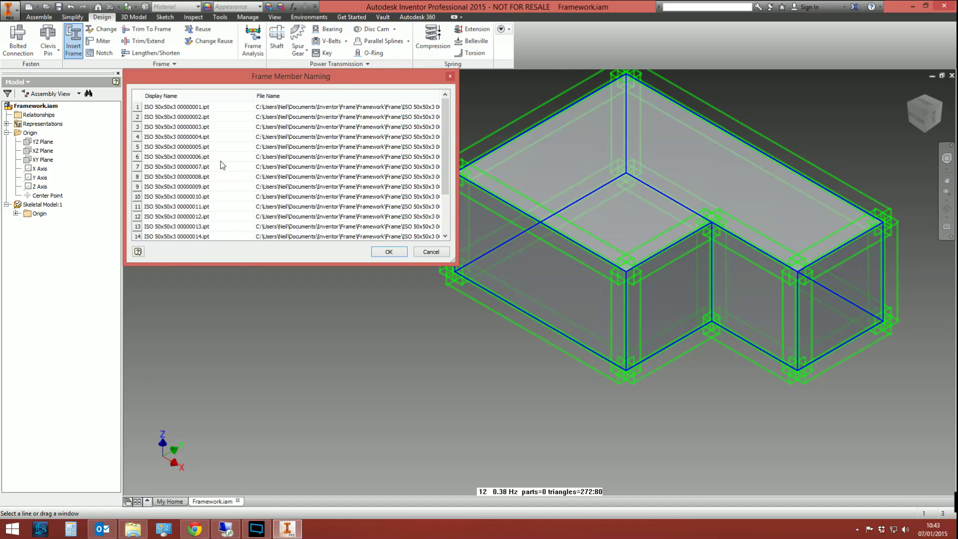
Look over the frame member naming list, keep the default ISO 50x50x3 names and generate the members
{"action": "left_click_drag", "start_coordinate": [452, 260], "coordinate": [537, 359]}
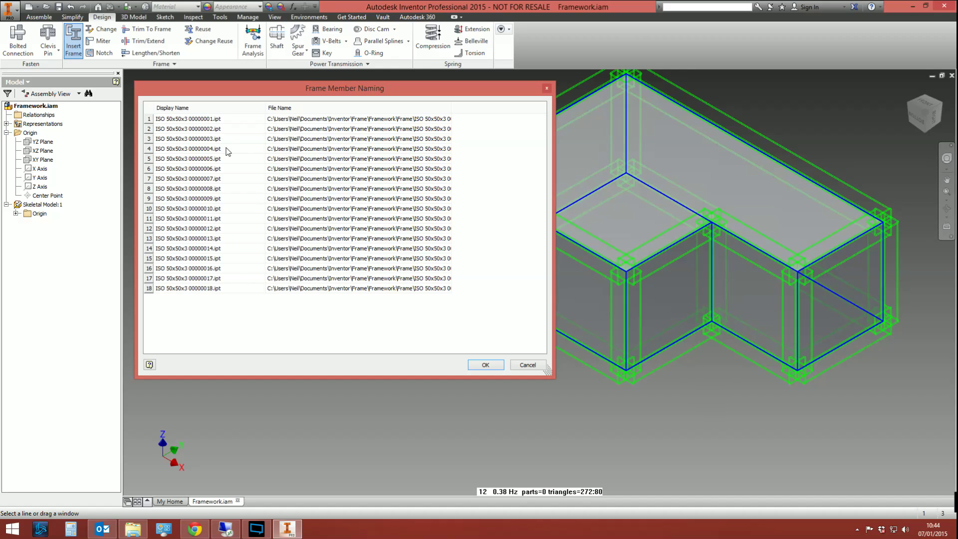
{"action": "left_click", "coordinate": [187, 119]}
{"action": "left_click_drag", "start_coordinate": [212, 118], "coordinate": [194, 120]}
{"action": "key", "text": "shift+Home"}
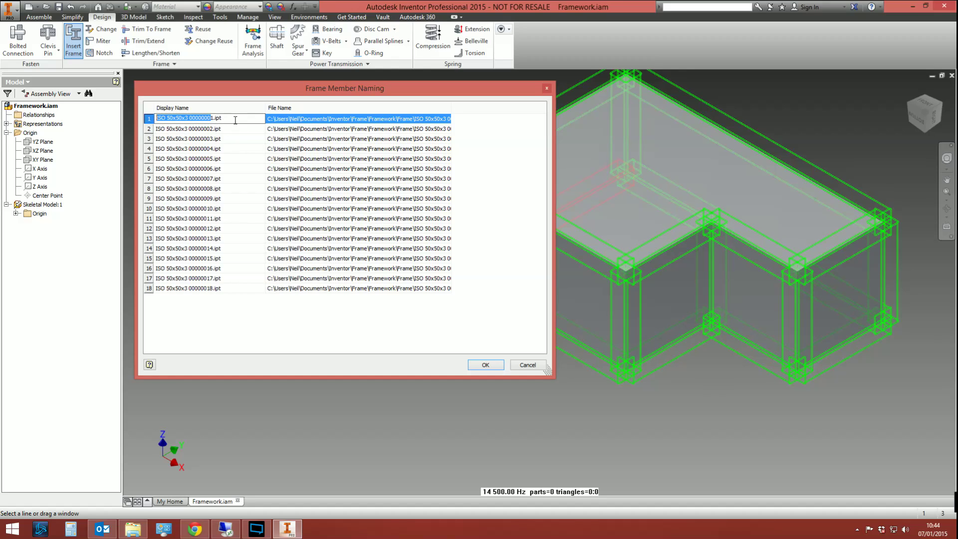
{"action": "left_click", "coordinate": [157, 118]}
{"action": "left_click", "coordinate": [486, 364]}
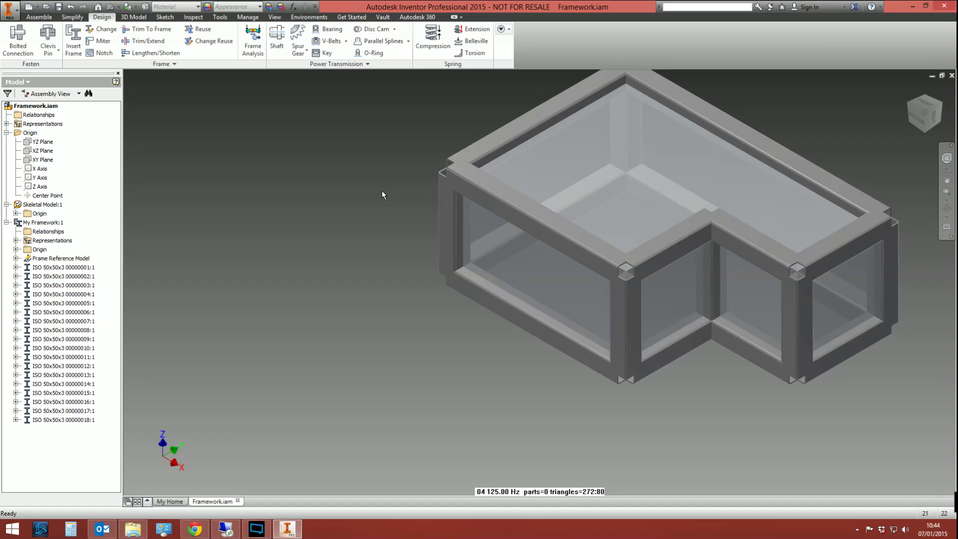
Miter the upper long front member with the adjoining upper end member, using a 2 mm gap
{"action": "middle_click_drag", "start_coordinate": [382, 191], "coordinate": [287, 234]}
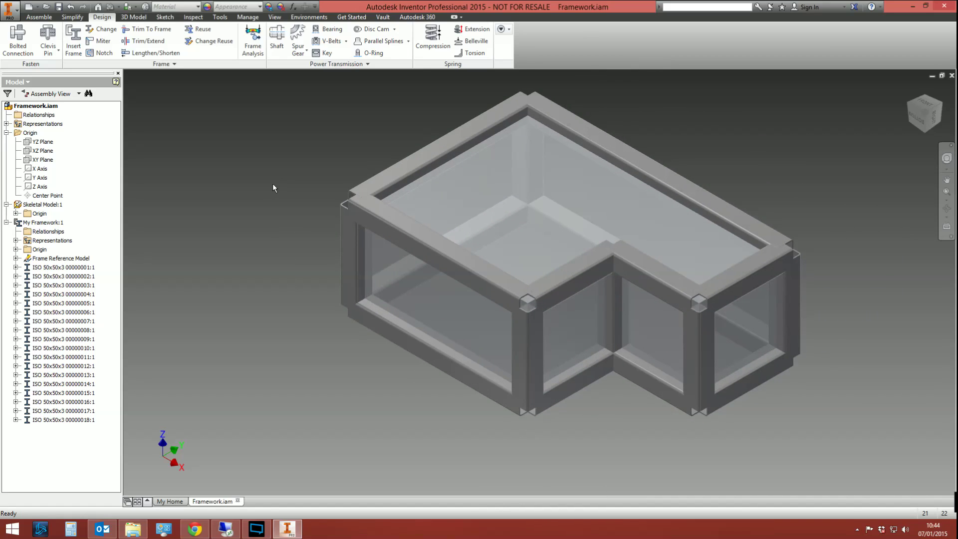
{"action": "middle_click_drag", "start_coordinate": [220, 218], "coordinate": [165, 224]}
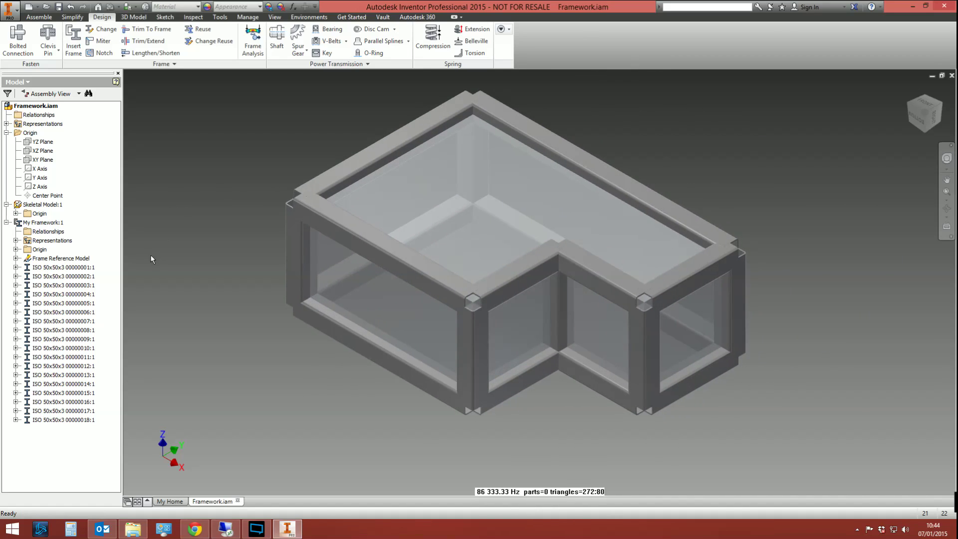
{"action": "scroll", "coordinate": [143, 244], "scroll_direction": "down", "scroll_amount": 2}
{"action": "scroll", "coordinate": [164, 252], "scroll_direction": "up", "scroll_amount": 3}
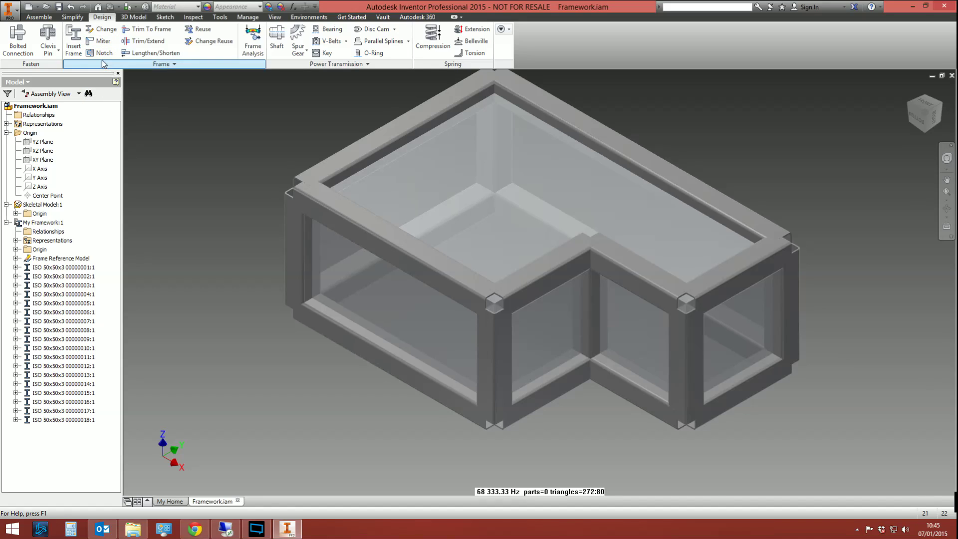
{"action": "left_click", "coordinate": [104, 42]}
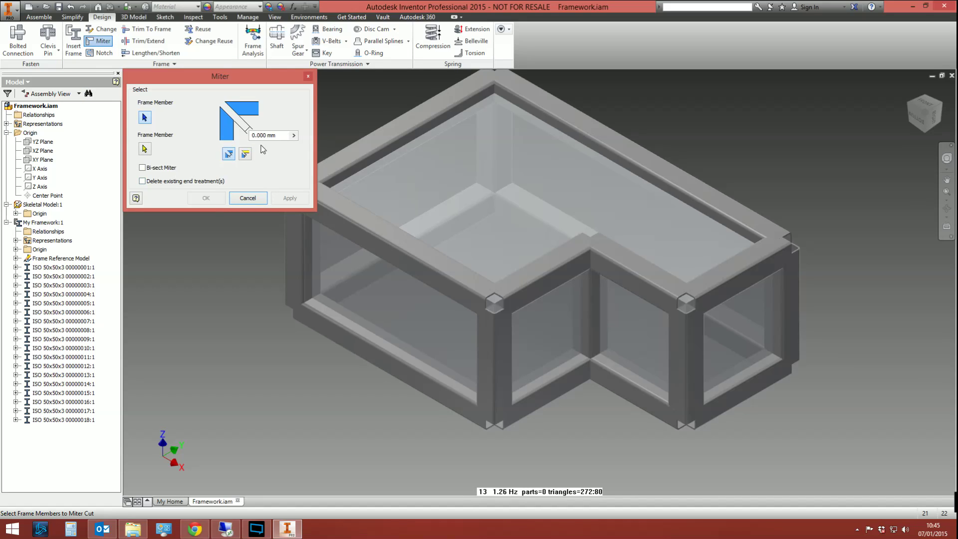
{"action": "type", "text": "2"}
{"action": "middle_click_drag", "start_coordinate": [298, 254], "coordinate": [359, 319]}
{"action": "left_click", "coordinate": [378, 271]}
{"action": "left_click", "coordinate": [362, 243]}
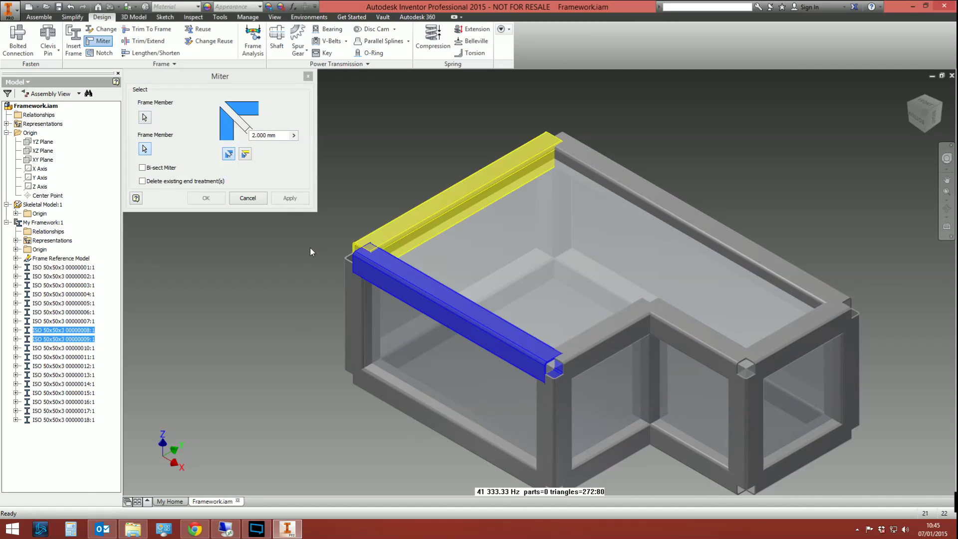
{"action": "left_click", "coordinate": [290, 198]}
Miter the upper rear long member with the end members at both of its corners, using the 2 mm gap
{"action": "left_click", "coordinate": [533, 153]}
{"action": "left_click", "coordinate": [568, 150]}
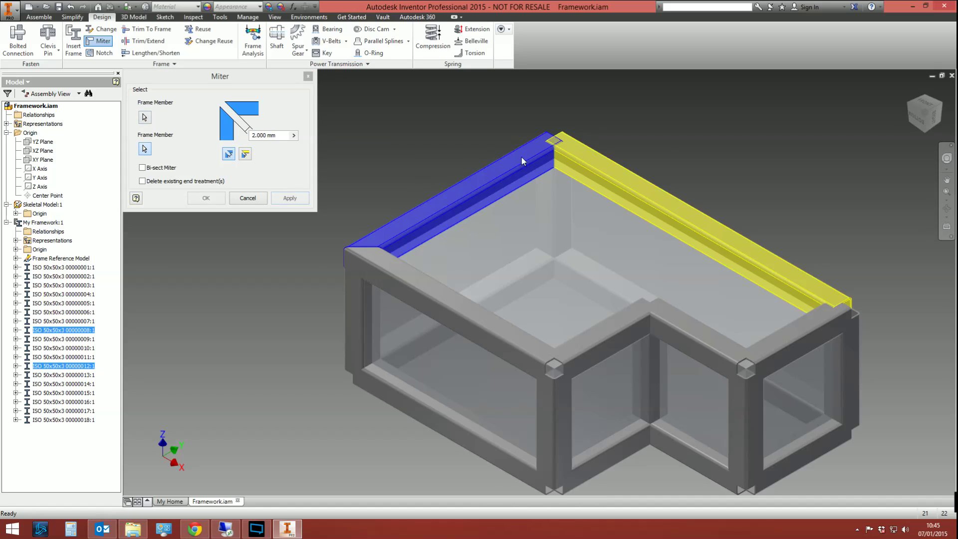
{"action": "left_click", "coordinate": [301, 196]}
{"action": "middle_click_drag", "start_coordinate": [585, 251], "coordinate": [474, 161]}
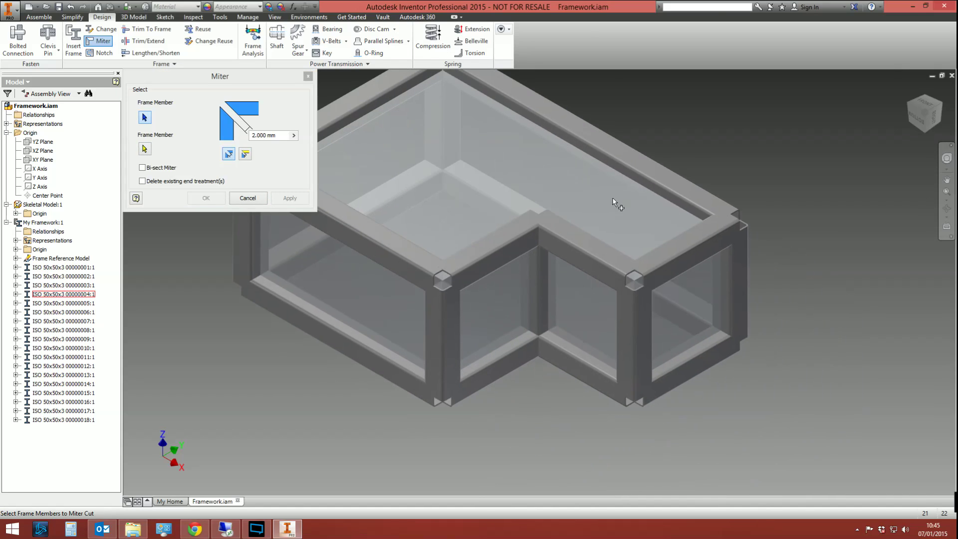
{"action": "left_click", "coordinate": [691, 214]}
{"action": "left_click", "coordinate": [709, 247]}
{"action": "left_click", "coordinate": [276, 199]}
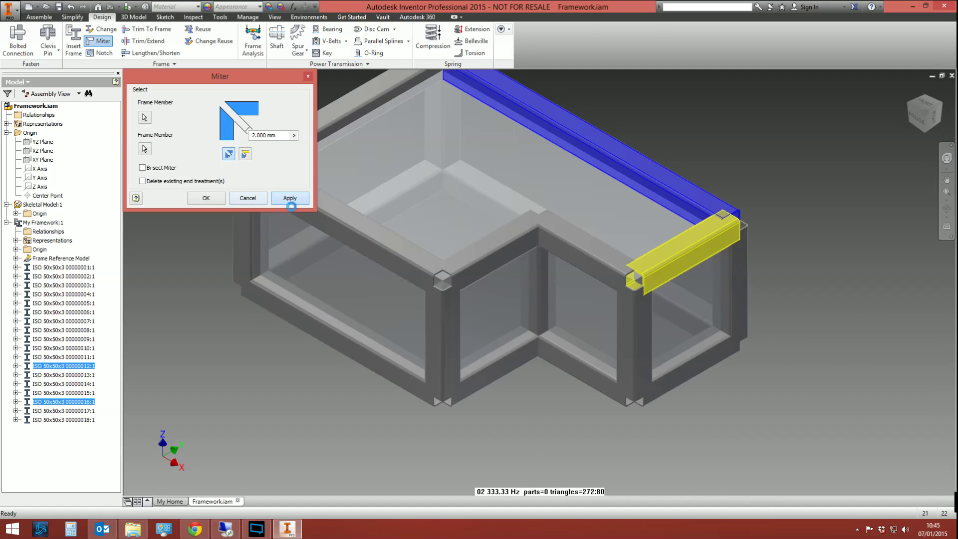
Miter the three remaining corners of the upper frame around the L-shaped notch with the 2 mm gap
{"action": "left_click", "coordinate": [645, 269]}
{"action": "left_click", "coordinate": [581, 249]}
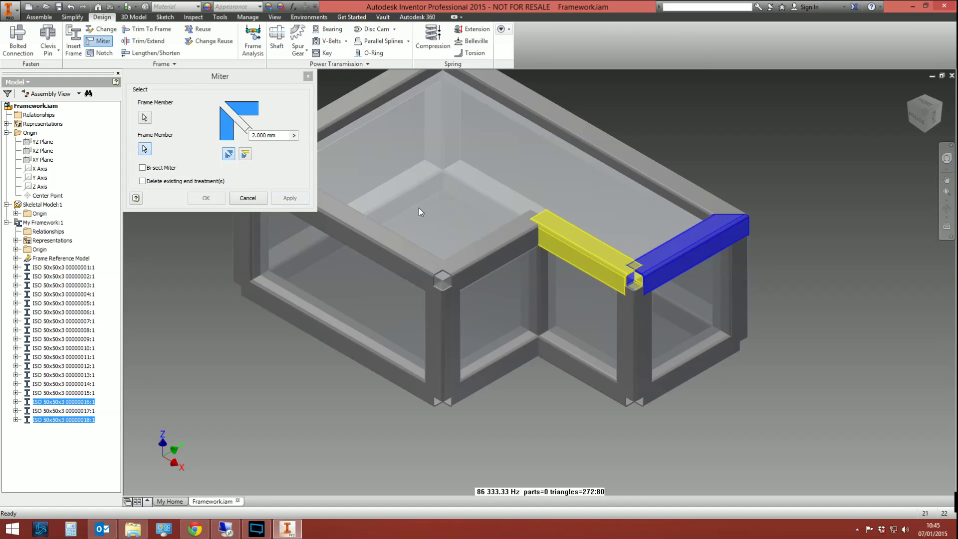
{"action": "left_click", "coordinate": [290, 198]}
{"action": "left_click", "coordinate": [554, 241]}
{"action": "left_click", "coordinate": [489, 265]}
{"action": "left_click", "coordinate": [290, 199]}
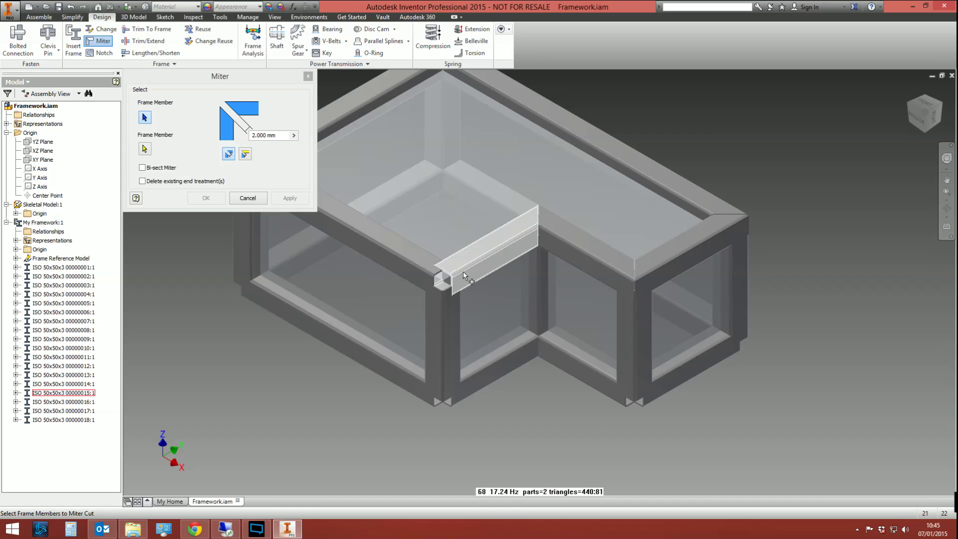
{"action": "left_click", "coordinate": [463, 272]}
{"action": "left_click", "coordinate": [334, 222]}
{"action": "left_click", "coordinate": [290, 198]}
Miter both ends of the lower long front member with its adjoining lower members, using the 2 mm gap
{"action": "middle_click_drag", "start_coordinate": [305, 284], "coordinate": [362, 289], "text": "shift"}
{"action": "left_click", "coordinate": [365, 274]}
{"action": "left_click", "coordinate": [387, 241]}
{"action": "left_click", "coordinate": [290, 198]}
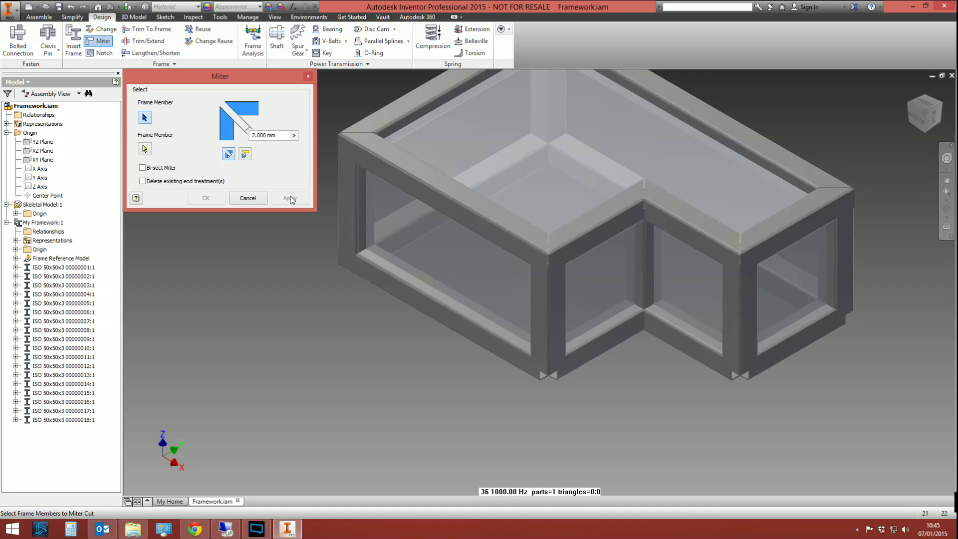
{"action": "left_click", "coordinate": [514, 349]}
{"action": "left_click", "coordinate": [579, 364]}
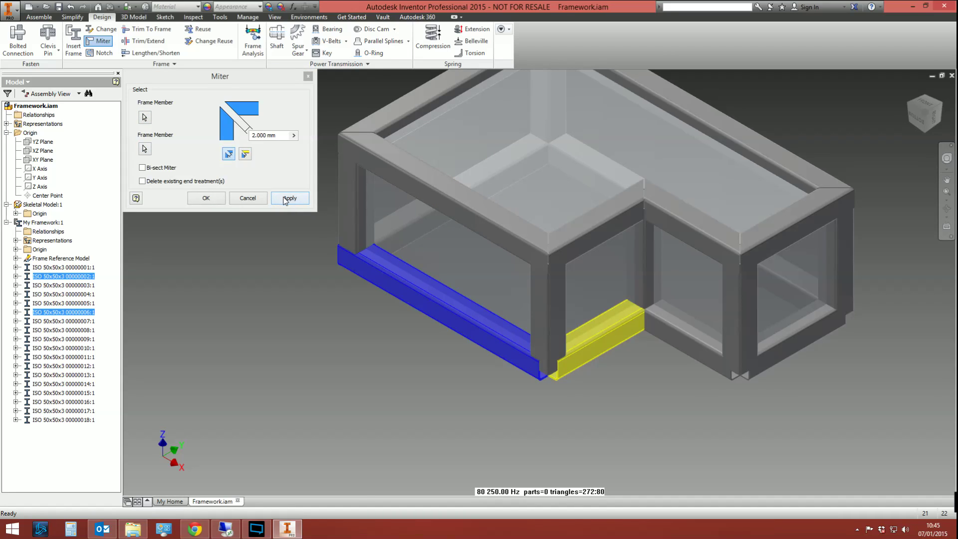
{"action": "left_click", "coordinate": [290, 198]}
Miter the lower frame at the notch's inner corner and at the adjacent outer front corner with the 2 mm gap
{"action": "middle_click_drag", "start_coordinate": [624, 319], "coordinate": [469, 335]}
{"action": "left_click", "coordinate": [469, 334]}
{"action": "left_click", "coordinate": [496, 325]}
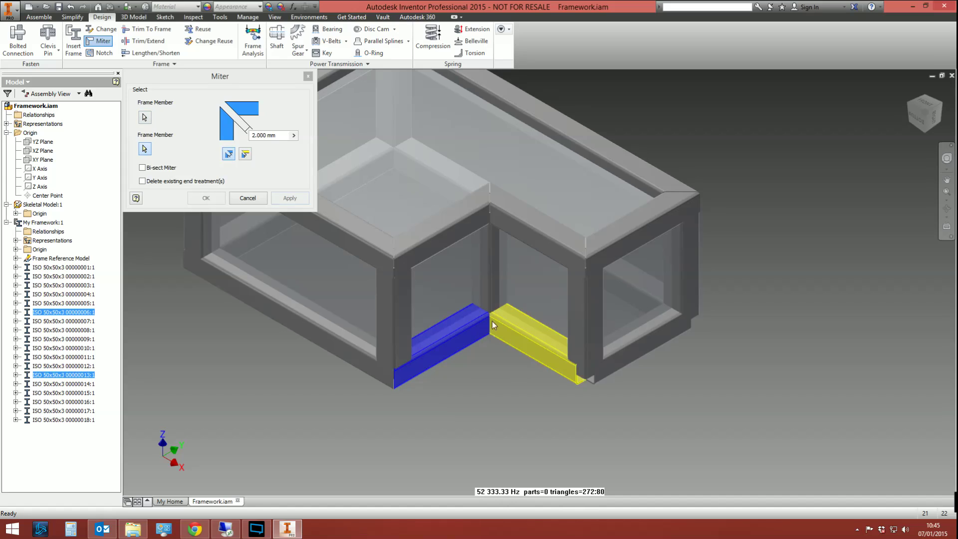
{"action": "left_click", "coordinate": [290, 198]}
{"action": "left_click", "coordinate": [561, 353]}
{"action": "left_click", "coordinate": [658, 324]}
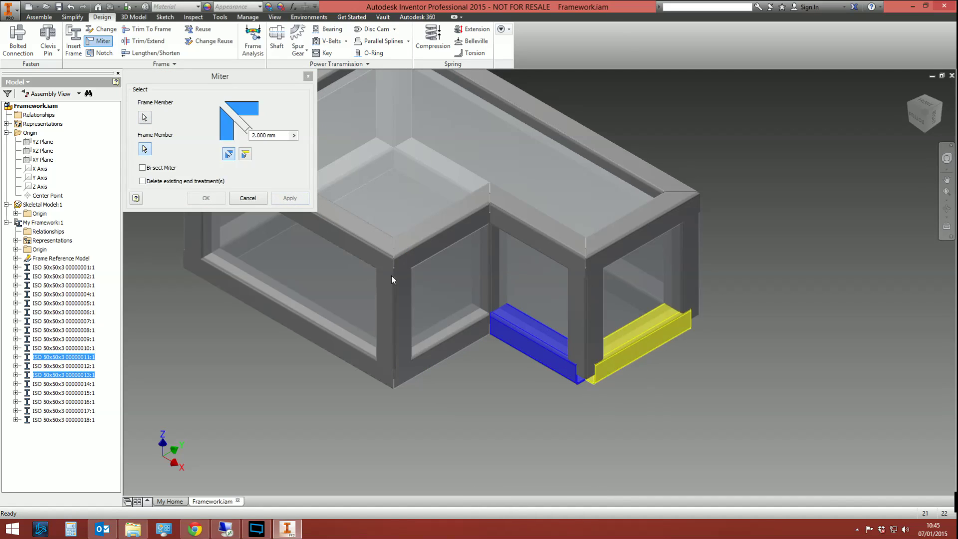
{"action": "left_click", "coordinate": [290, 198]}
Miter the last two lower corners at the ends of the rear long member with the 2 mm gap and finish mitering
{"action": "left_click", "coordinate": [668, 328]}
{"action": "left_click", "coordinate": [615, 282]}
{"action": "left_click", "coordinate": [290, 198]}
{"action": "middle_click_drag", "start_coordinate": [420, 232], "coordinate": [516, 306]}
{"action": "left_click", "coordinate": [533, 240]}
{"action": "left_click", "coordinate": [475, 235]}
{"action": "left_click", "coordinate": [303, 196]}
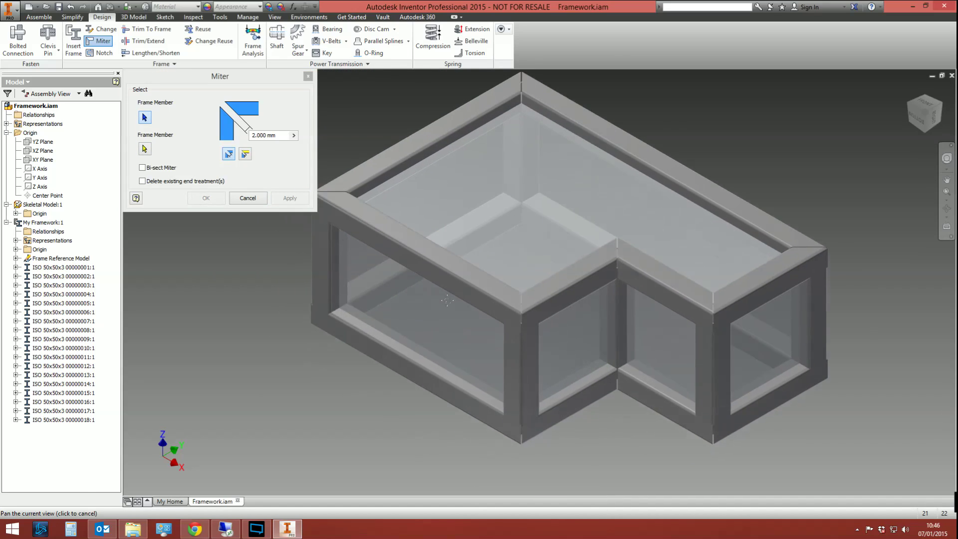
{"action": "left_click", "coordinate": [247, 198]}
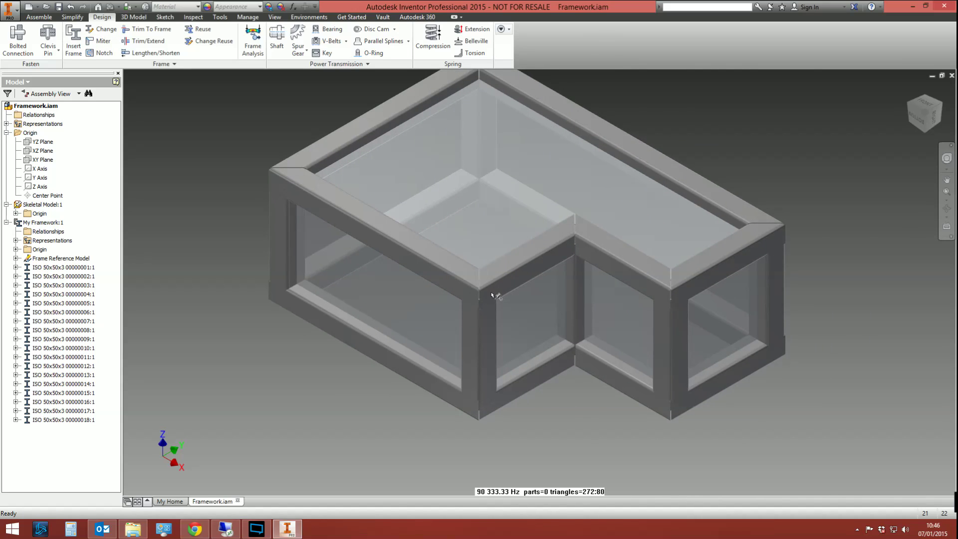
{"action": "right_click", "coordinate": [487, 272]}
{"action": "left_click", "coordinate": [499, 320]}
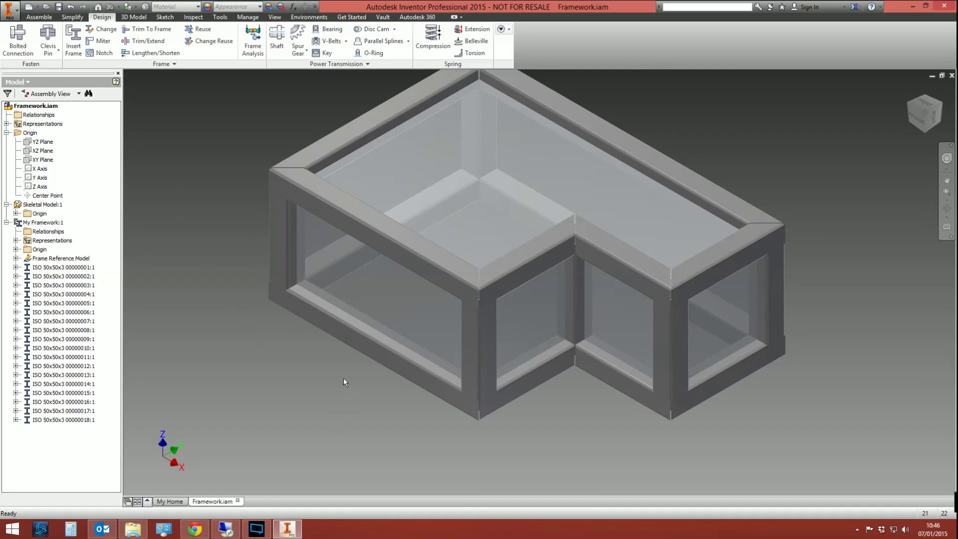
Trim the upper ends of all six vertical posts to the underside face of the upper frame with 0 mm offset
{"action": "middle_click_drag", "start_coordinate": [490, 338], "coordinate": [482, 313]}
{"action": "key", "text": "F4"}
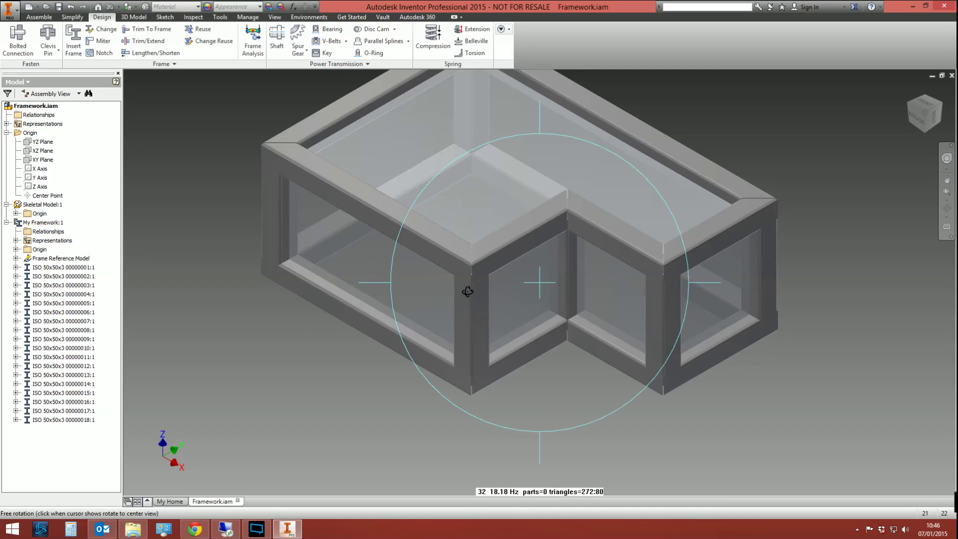
{"action": "left_click", "coordinate": [464, 291]}
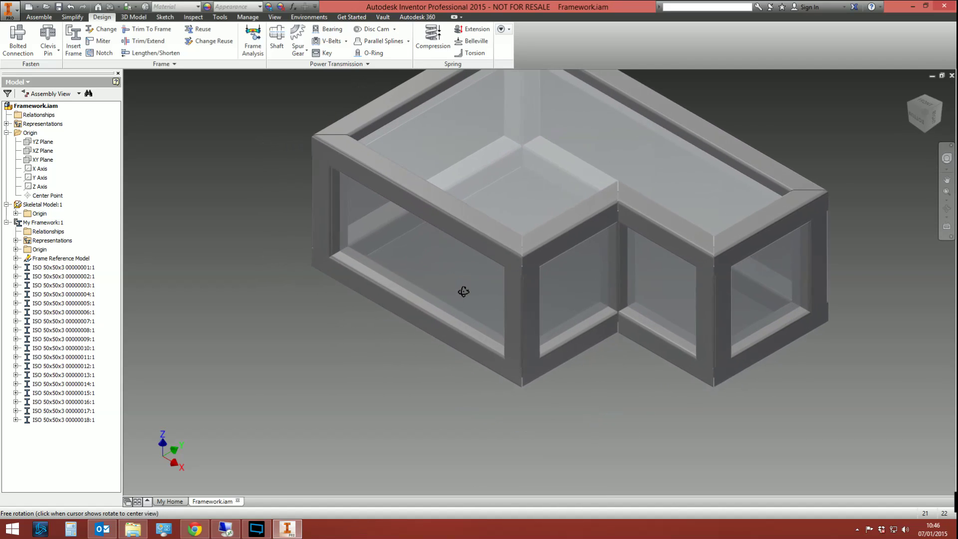
{"action": "key", "text": "Escape"}
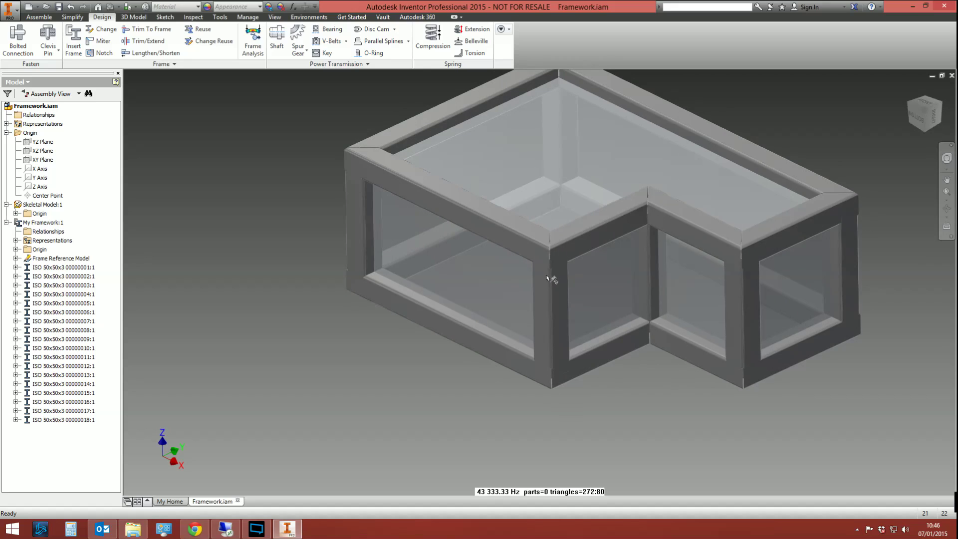
{"action": "left_click", "coordinate": [150, 42]}
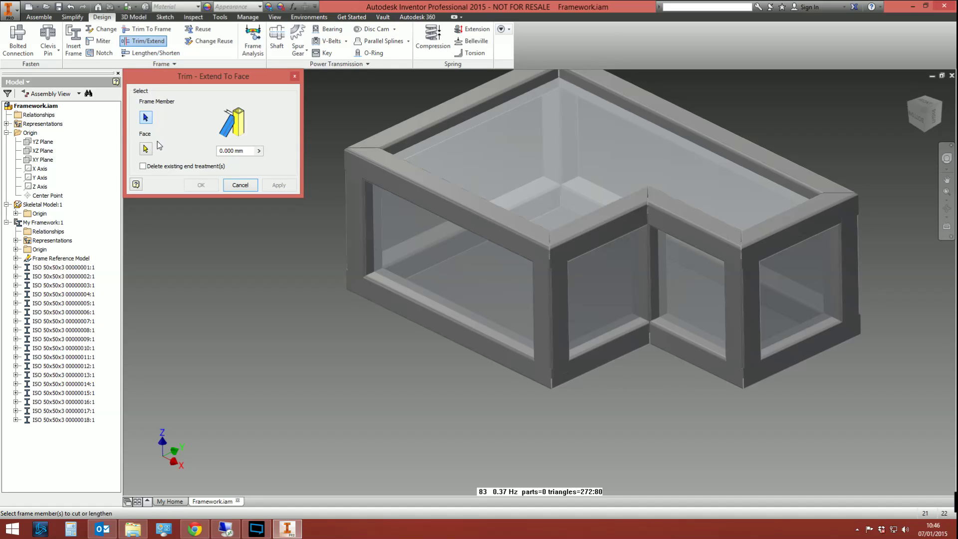
{"action": "left_click", "coordinate": [367, 188]}
{"action": "left_click", "coordinate": [551, 272]}
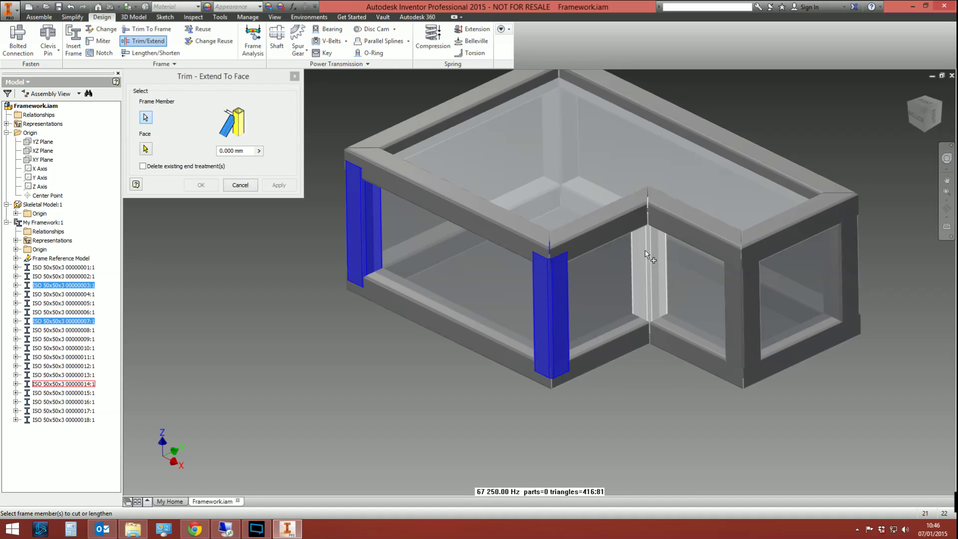
{"action": "left_click", "coordinate": [648, 249]}
{"action": "left_click", "coordinate": [744, 280]}
{"action": "left_click", "coordinate": [843, 264]}
{"action": "left_click", "coordinate": [559, 140]}
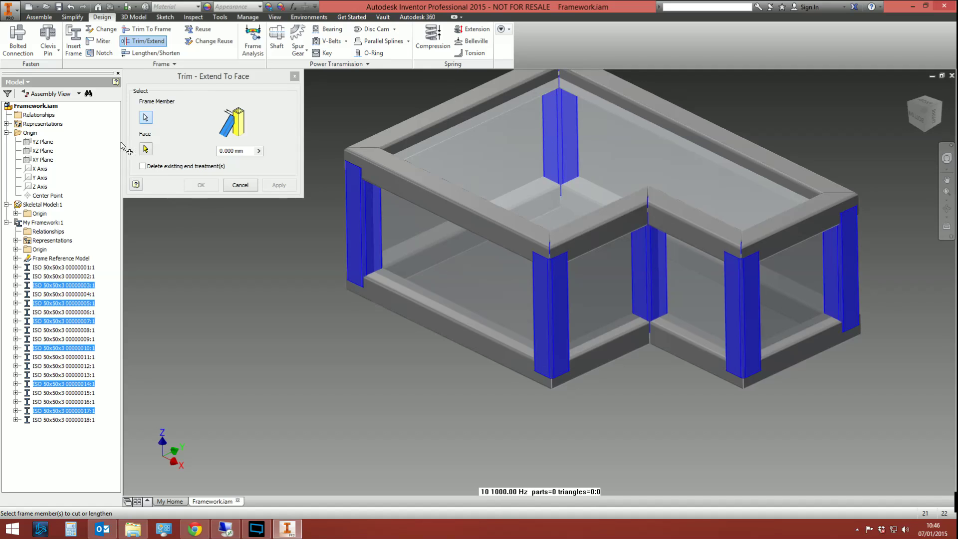
{"action": "left_click", "coordinate": [145, 148]}
{"action": "middle_click_drag", "start_coordinate": [533, 276], "coordinate": [526, 146]}
{"action": "scroll", "coordinate": [519, 298], "scroll_direction": "down", "scroll_amount": 3}
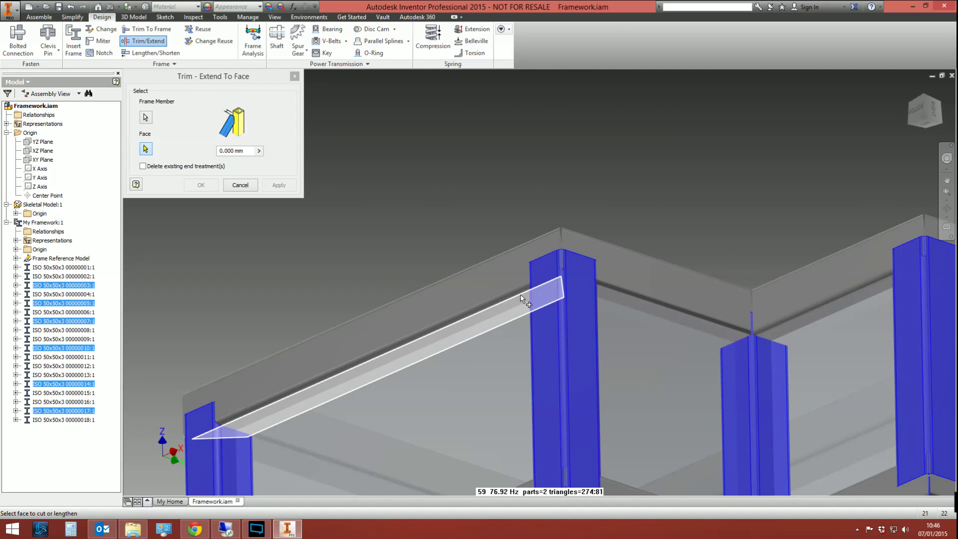
{"action": "left_click", "coordinate": [519, 298]}
{"action": "left_click", "coordinate": [279, 186]}
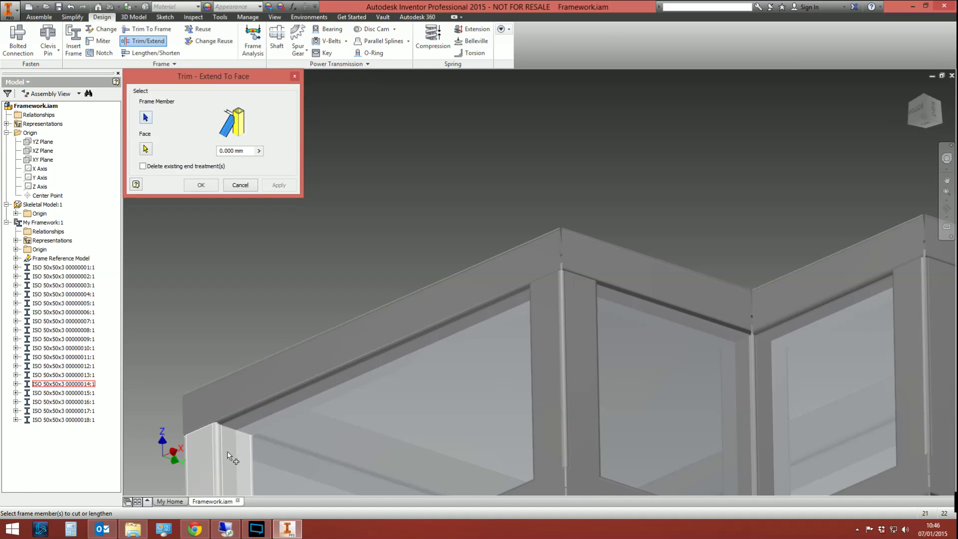
Trim the lower ends of all six vertical posts to the top face of the lower frame with 0 mm offset and finish trimming
{"action": "middle_click_drag", "start_coordinate": [422, 416], "coordinate": [254, 290], "text": "shift"}
{"action": "left_click", "coordinate": [255, 290]}
{"action": "left_click", "coordinate": [575, 100]}
{"action": "left_click", "coordinate": [616, 342]}
{"action": "scroll", "coordinate": [606, 321], "scroll_direction": "up", "scroll_amount": 2}
{"action": "middle_click_drag", "start_coordinate": [605, 321], "coordinate": [505, 267]}
{"action": "left_click", "coordinate": [505, 268]}
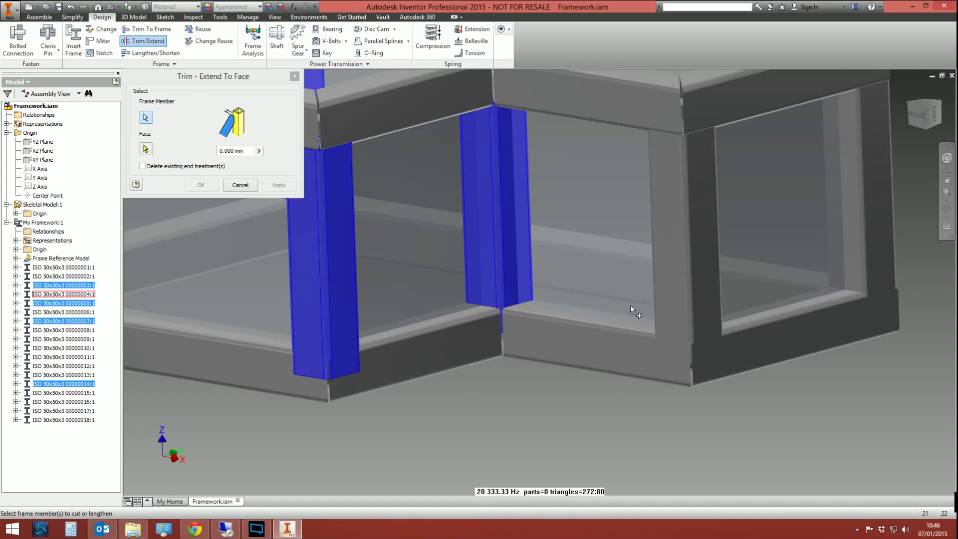
{"action": "left_click", "coordinate": [684, 280]}
{"action": "left_click", "coordinate": [868, 280]}
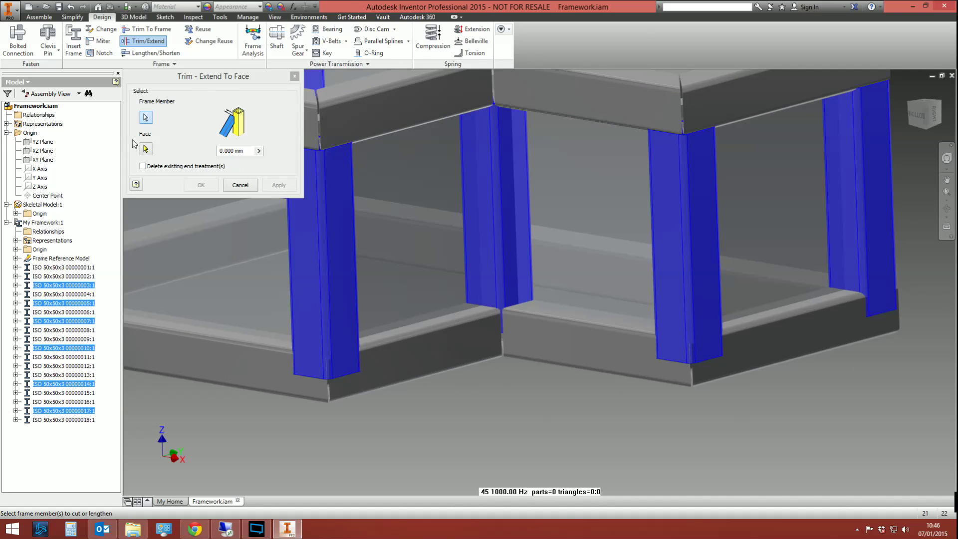
{"action": "left_click", "coordinate": [146, 149]}
{"action": "left_click", "coordinate": [449, 326]}
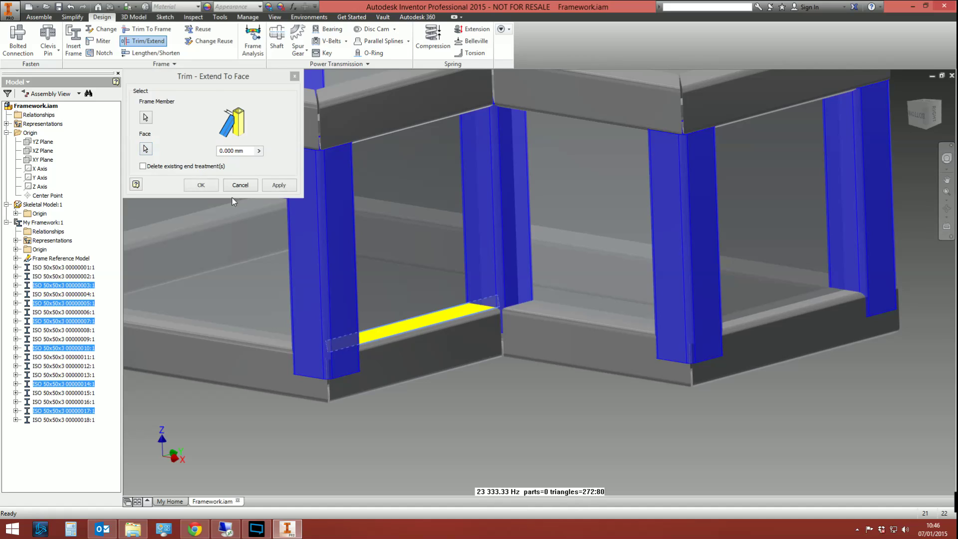
{"action": "left_click", "coordinate": [279, 185]}
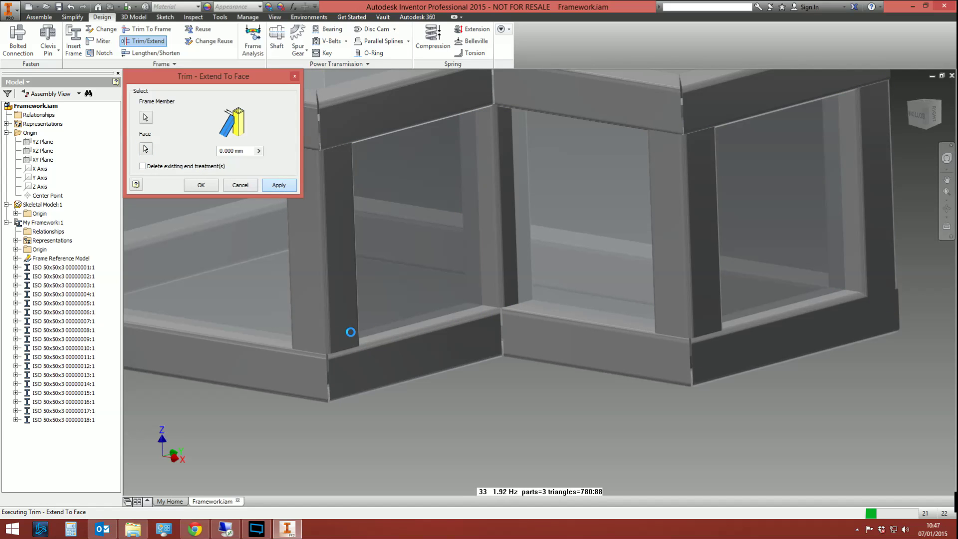
{"action": "middle_click_drag", "start_coordinate": [398, 339], "coordinate": [487, 352]}
{"action": "left_click", "coordinate": [249, 187]}
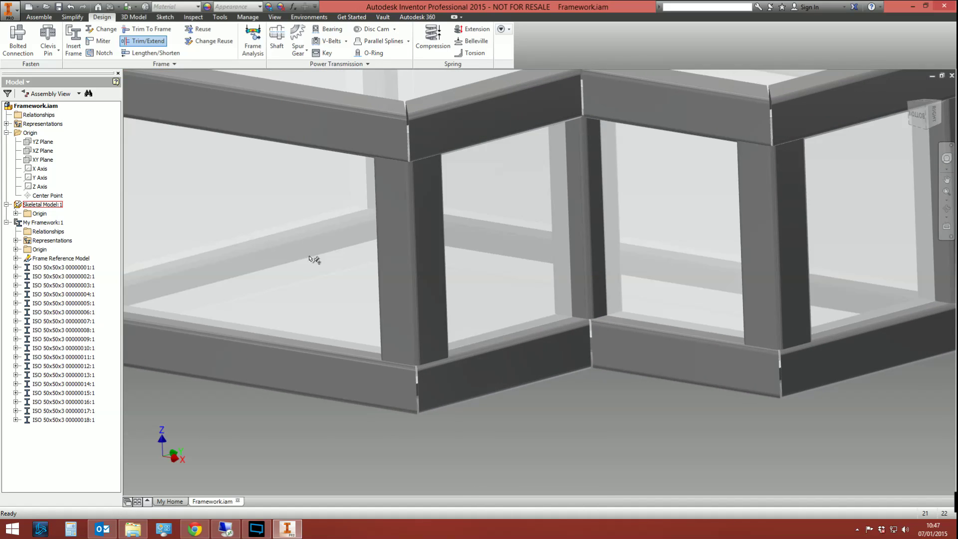
Hide the Skeletal Model component so only the steel frame shows, and save the assembly
{"action": "scroll", "coordinate": [389, 309], "scroll_direction": "down", "scroll_amount": 3}
{"action": "middle_click_drag", "start_coordinate": [373, 310], "coordinate": [527, 366]}
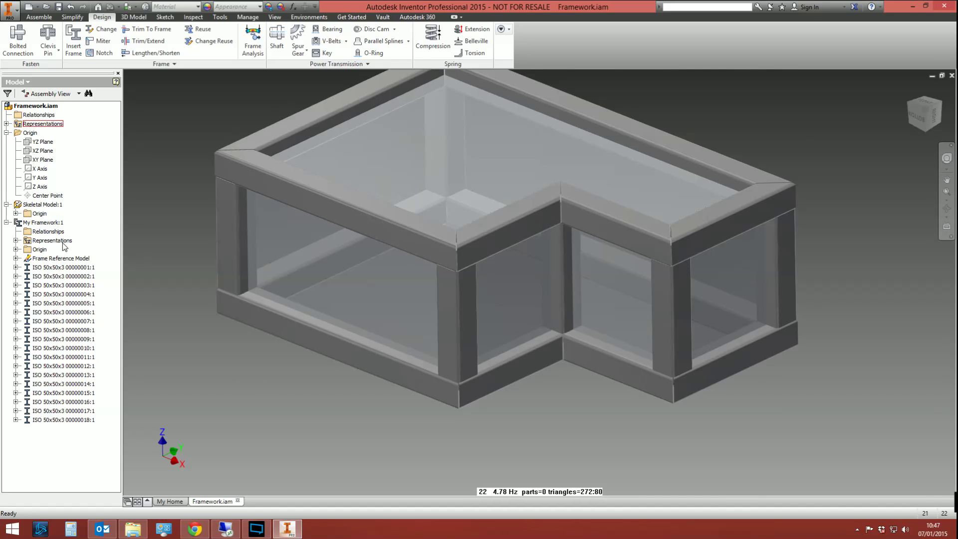
{"action": "right_click", "coordinate": [56, 207]}
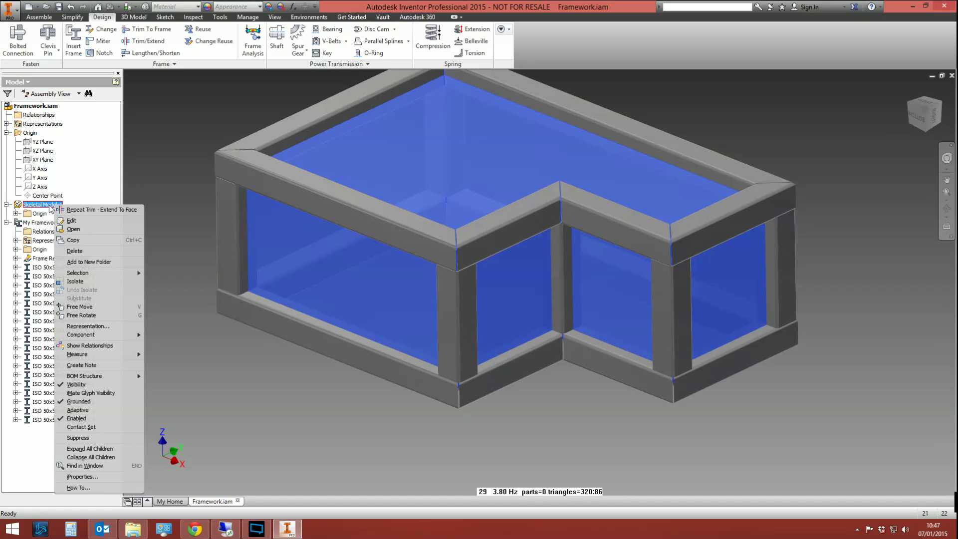
{"action": "left_click", "coordinate": [79, 385]}
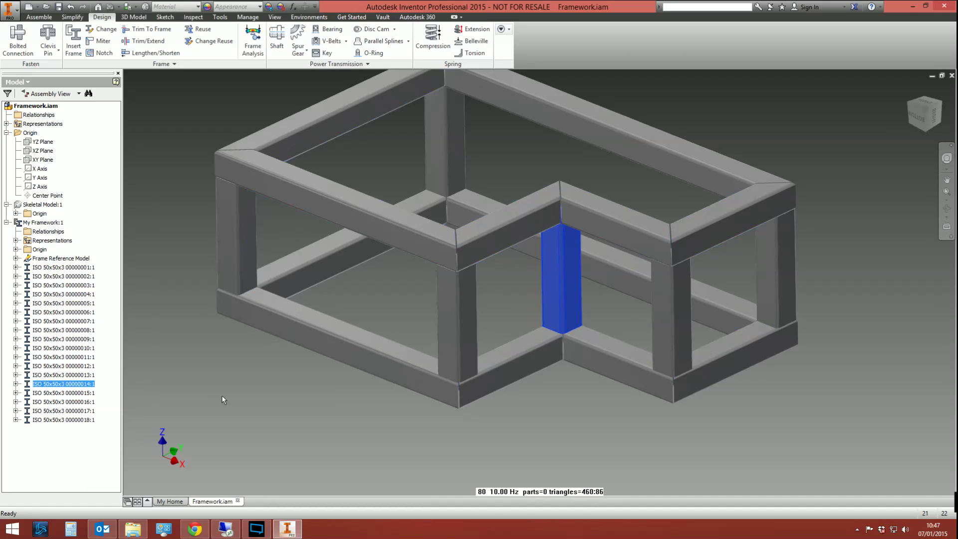
{"action": "mouse_move", "coordinate": [575, 342]}
{"action": "middle_mouse_down", "text": "shift"}
{"action": "mouse_move", "coordinate": [552, 250]}
{"action": "mouse_move", "coordinate": [574, 340]}
{"action": "middle_mouse_up", "text": "shift"}
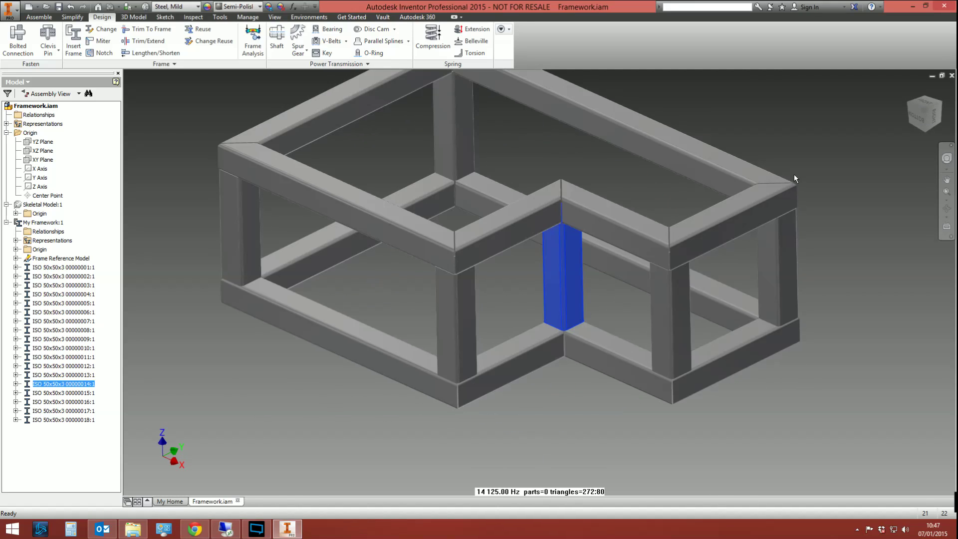
{"action": "key", "text": "ctrl+s"}
{"action": "left_click", "coordinate": [530, 229]}
Enable the structured view in the assembly's bill of materials and review the frame member rows with all columns in view
{"action": "scroll", "coordinate": [272, 193], "scroll_direction": "down", "scroll_amount": 3}
{"action": "middle_click_drag", "start_coordinate": [272, 189], "coordinate": [283, 232]}
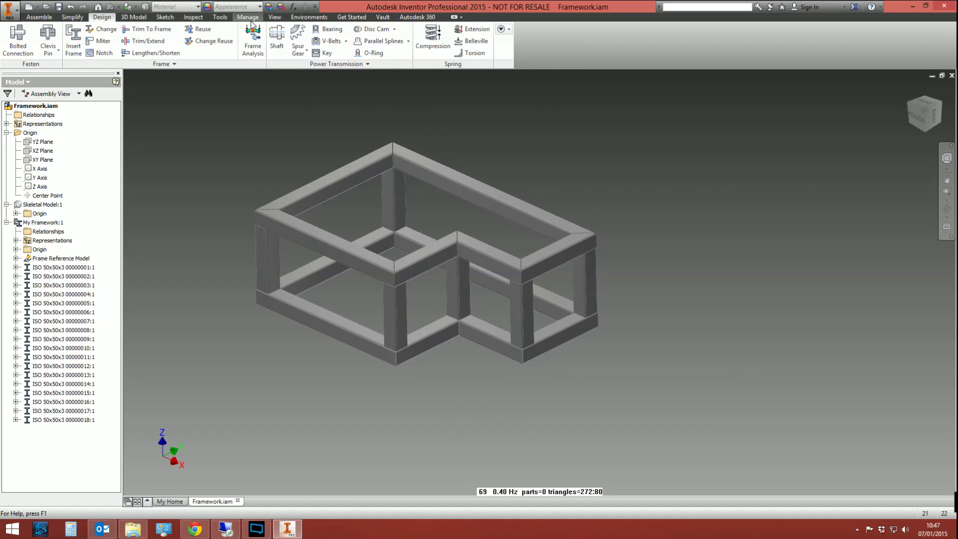
{"action": "left_click", "coordinate": [249, 17]}
{"action": "left_click", "coordinate": [97, 41]}
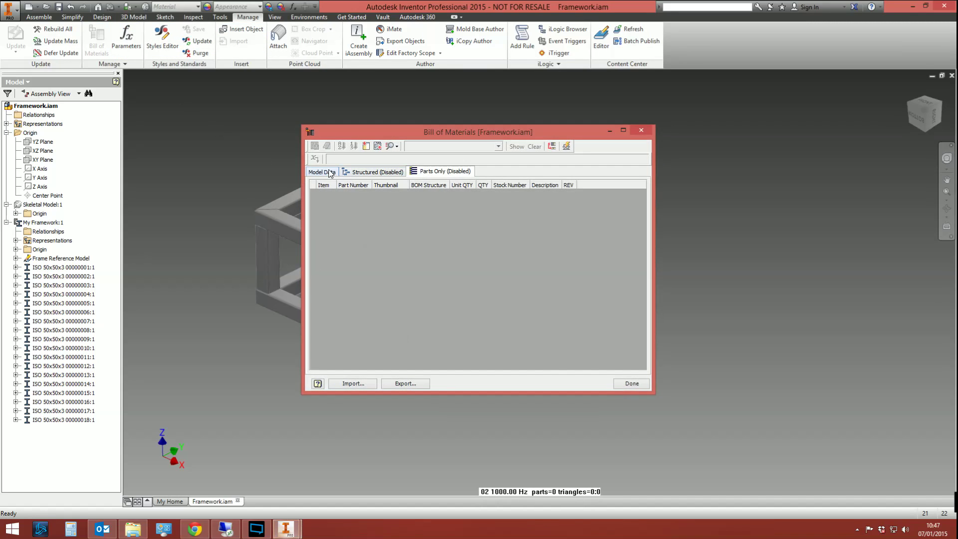
{"action": "left_click", "coordinate": [322, 172]}
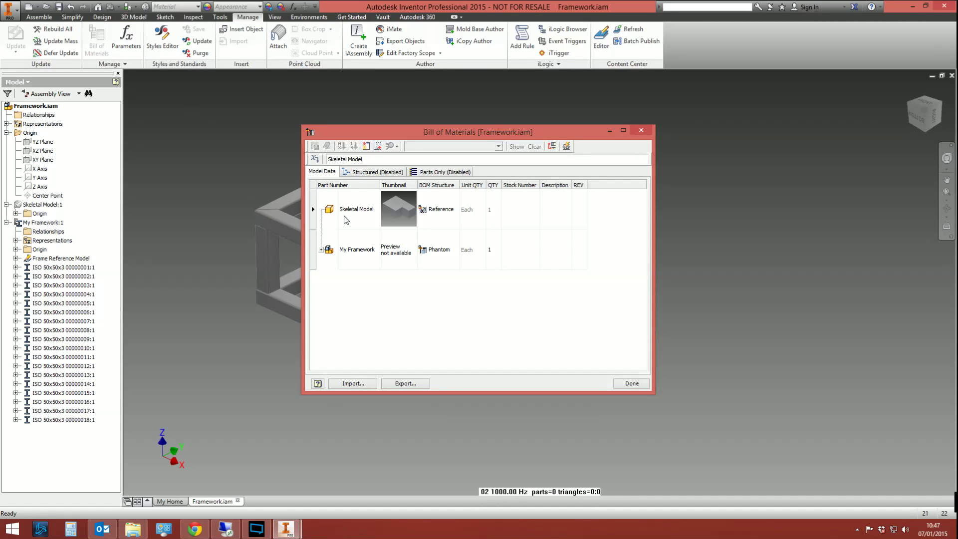
{"action": "left_click", "coordinate": [372, 172]}
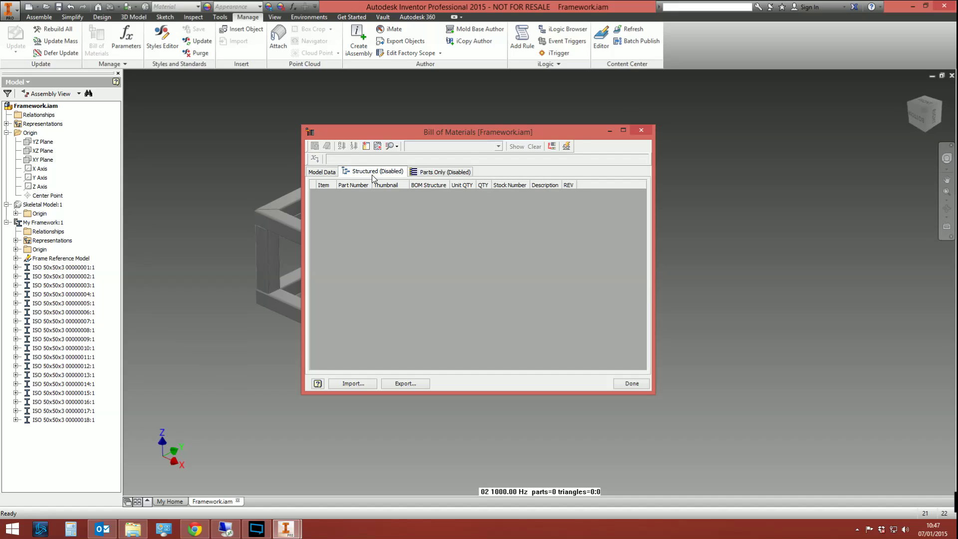
{"action": "right_click", "coordinate": [372, 172]}
{"action": "left_click", "coordinate": [382, 179]}
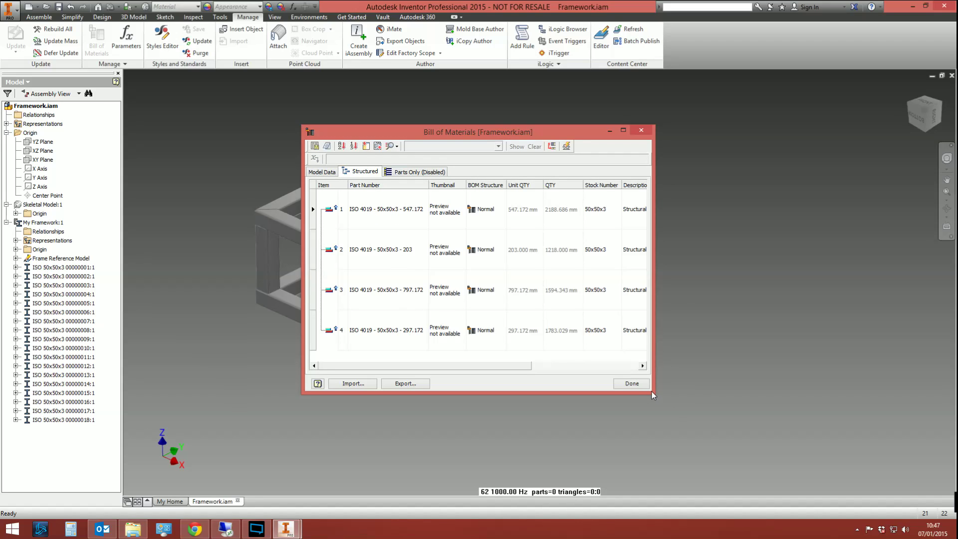
{"action": "left_click_drag", "start_coordinate": [651, 391], "coordinate": [858, 417]}
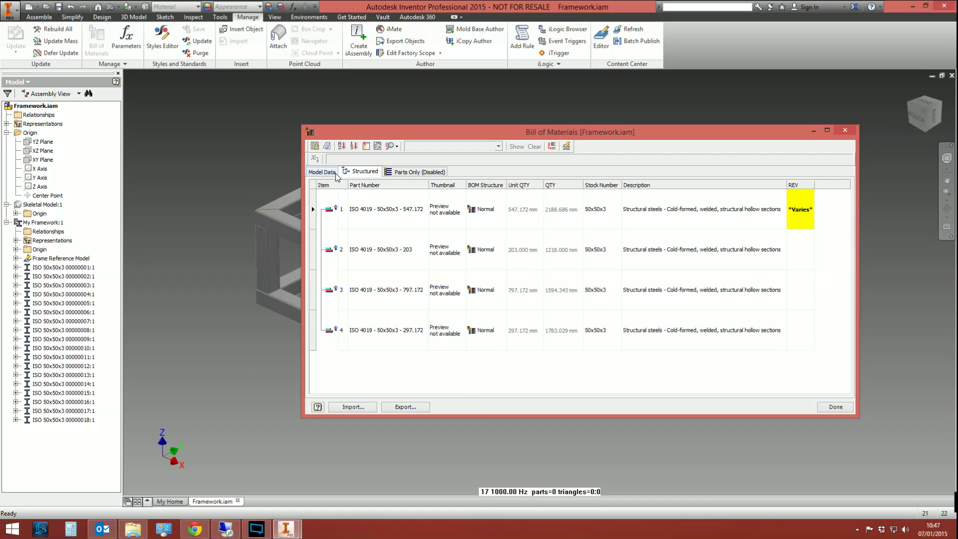
{"action": "left_click", "coordinate": [845, 131]}
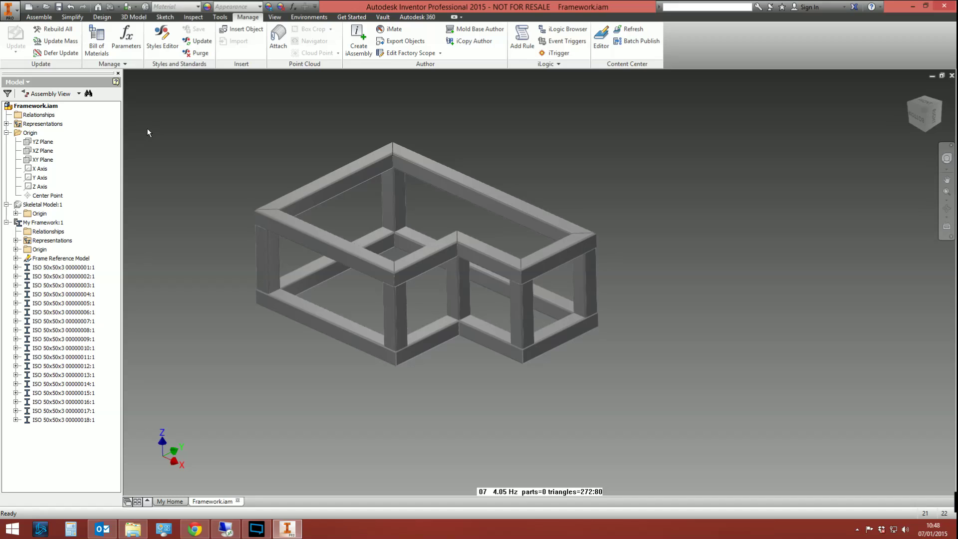
Collapse the Origin and My Framework browser nodes and start a Shrinkwrap part named Framework_single_piece from the assembly
{"action": "left_click", "coordinate": [39, 17]}
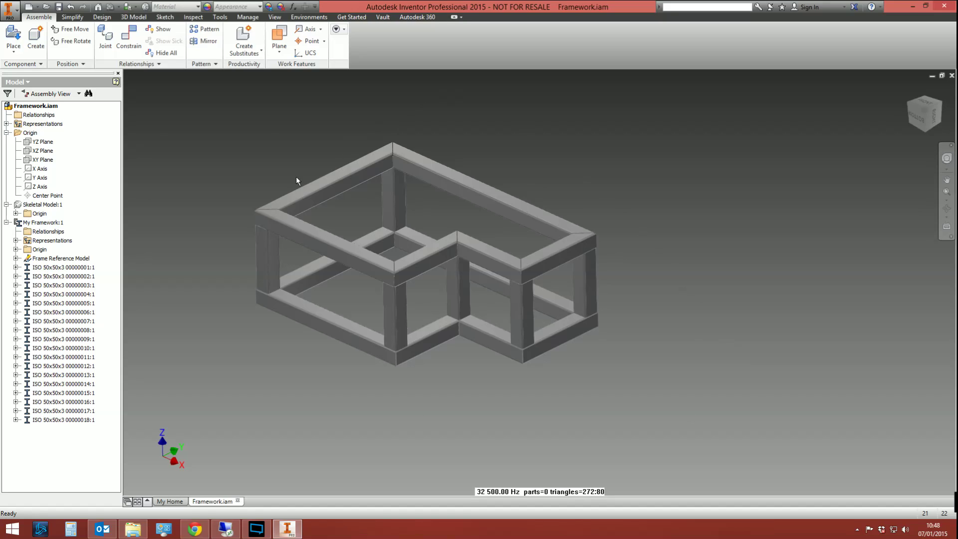
{"action": "left_click", "coordinate": [7, 133]}
{"action": "left_click", "coordinate": [6, 160]}
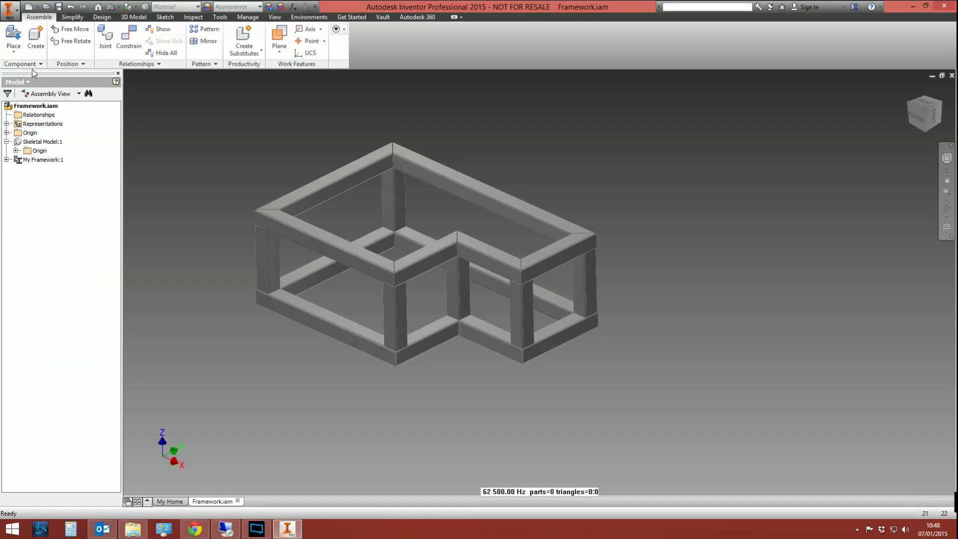
{"action": "left_click", "coordinate": [29, 65]}
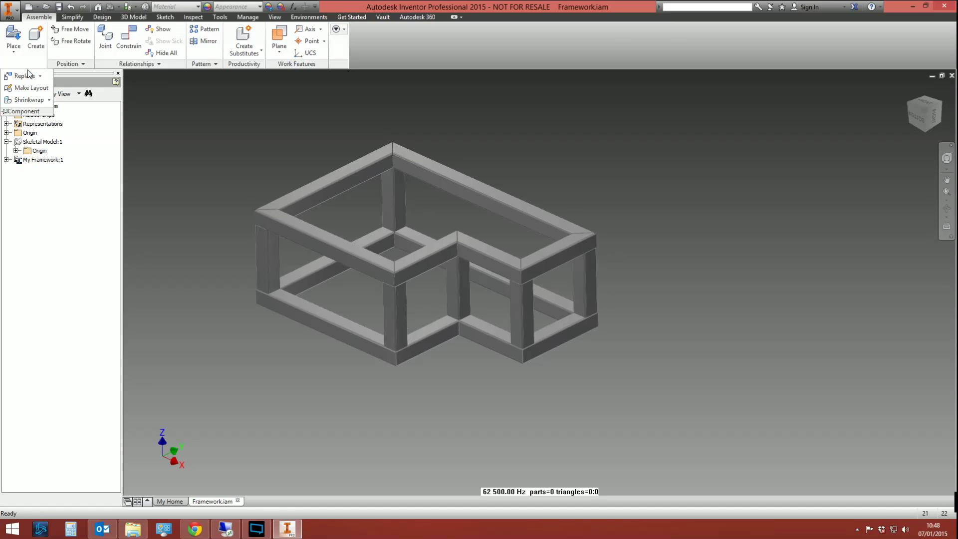
{"action": "left_click", "coordinate": [26, 103]}
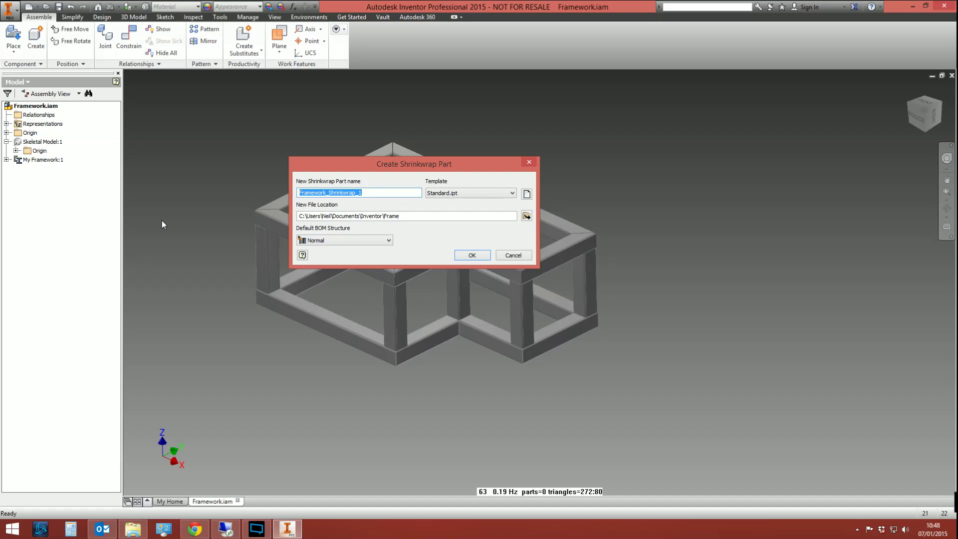
{"action": "type", "text": "Framework_singlew"}
{"action": "key", "text": "BackSpace"}
{"action": "left_click_drag", "start_coordinate": [408, 217], "coordinate": [299, 216]}
{"action": "left_click", "coordinate": [412, 221]}
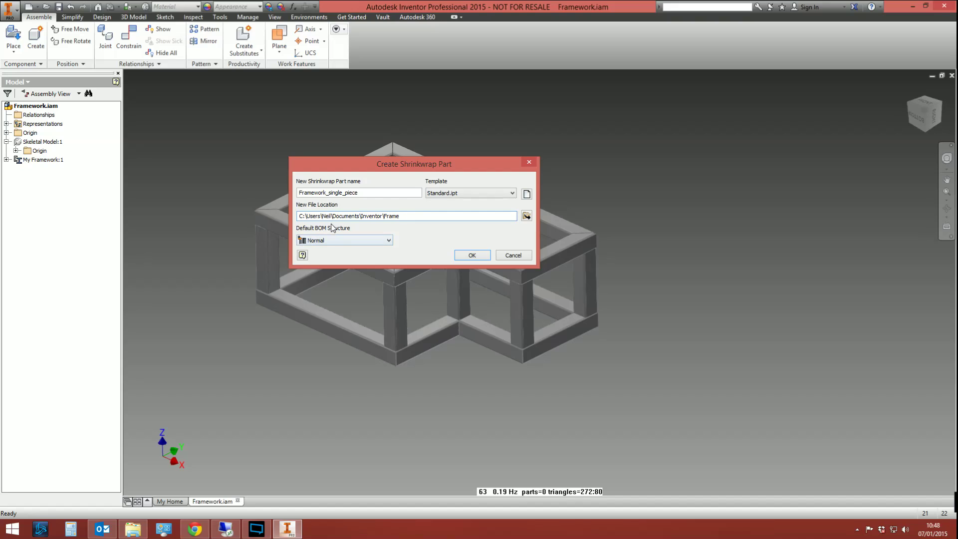
Try Purchased and Reference as the shrinkwrap part's default BOM structure
{"action": "left_click", "coordinate": [328, 242]}
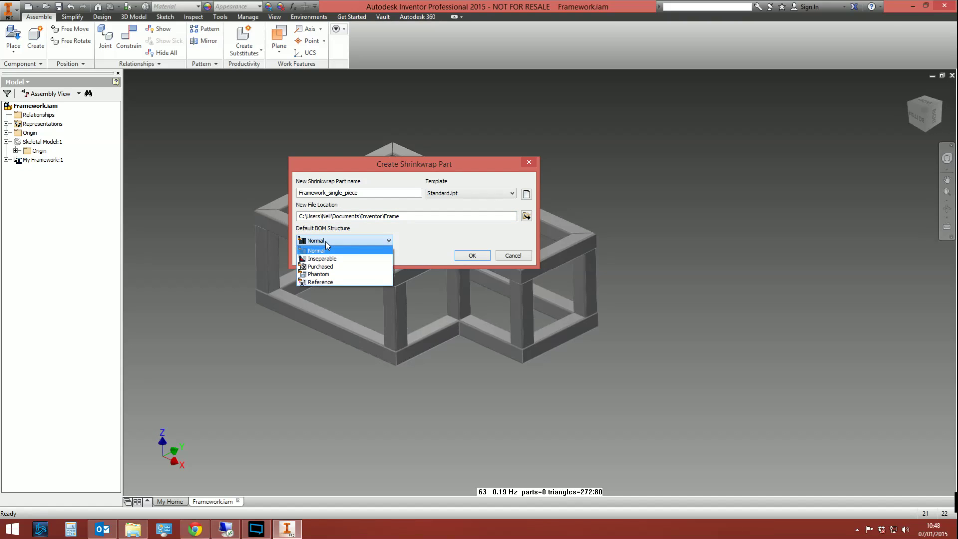
{"action": "left_click", "coordinate": [330, 267]}
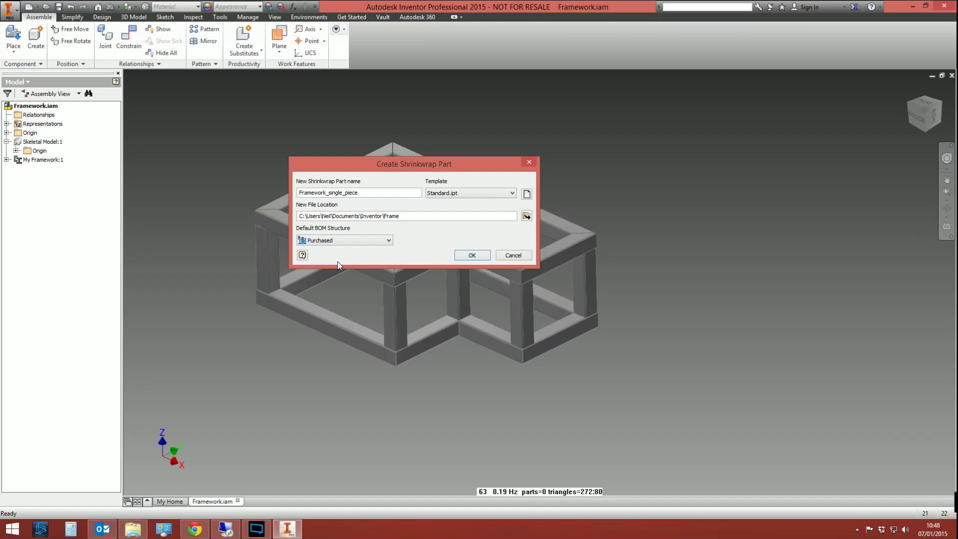
{"action": "left_click", "coordinate": [336, 243]}
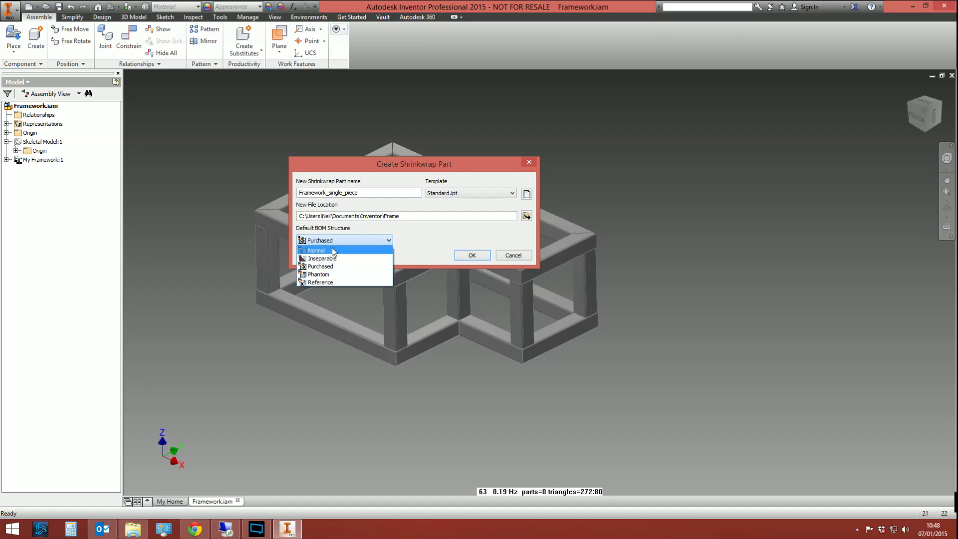
{"action": "left_click", "coordinate": [331, 283]}
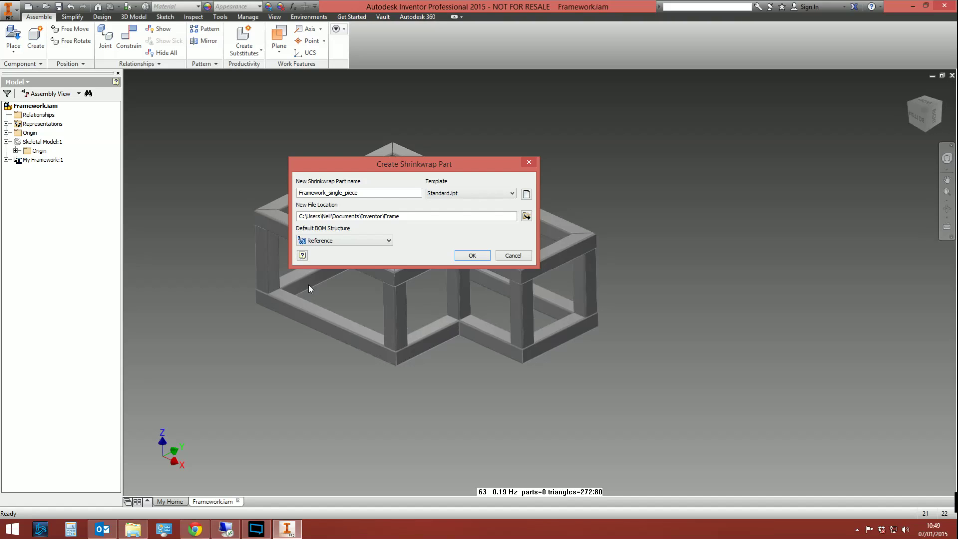
Set the shrinkwrap part's default BOM structure to Normal and create the part file
{"action": "left_click", "coordinate": [338, 241]}
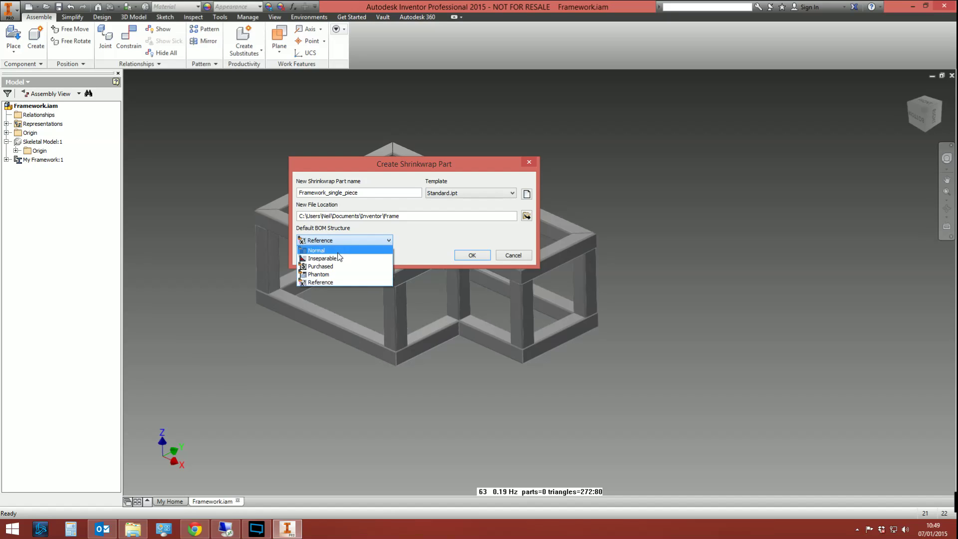
{"action": "left_click", "coordinate": [343, 251]}
{"action": "left_click", "coordinate": [488, 257]}
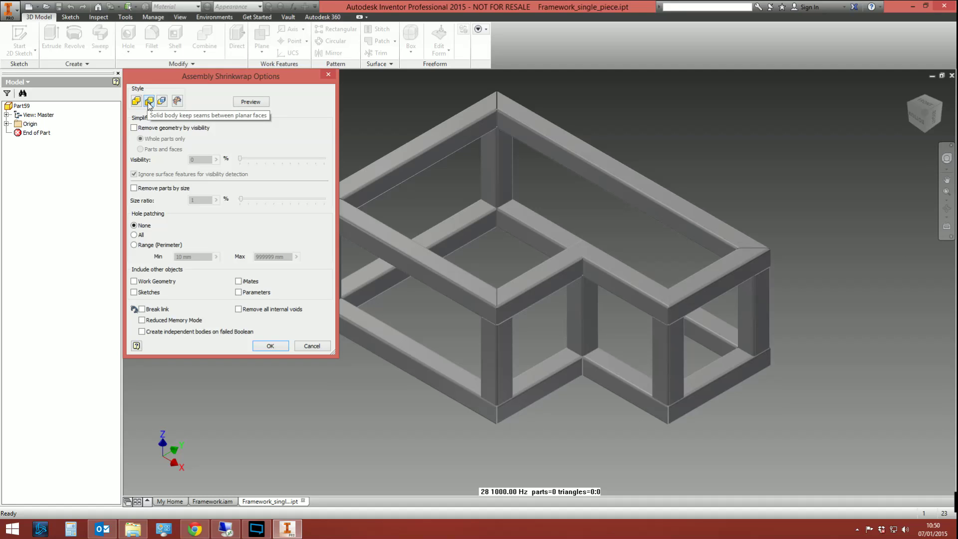
Generate the single-piece shrinkwrap body and examine the source members linked under its Framework.iam node
{"action": "left_click", "coordinate": [270, 346]}
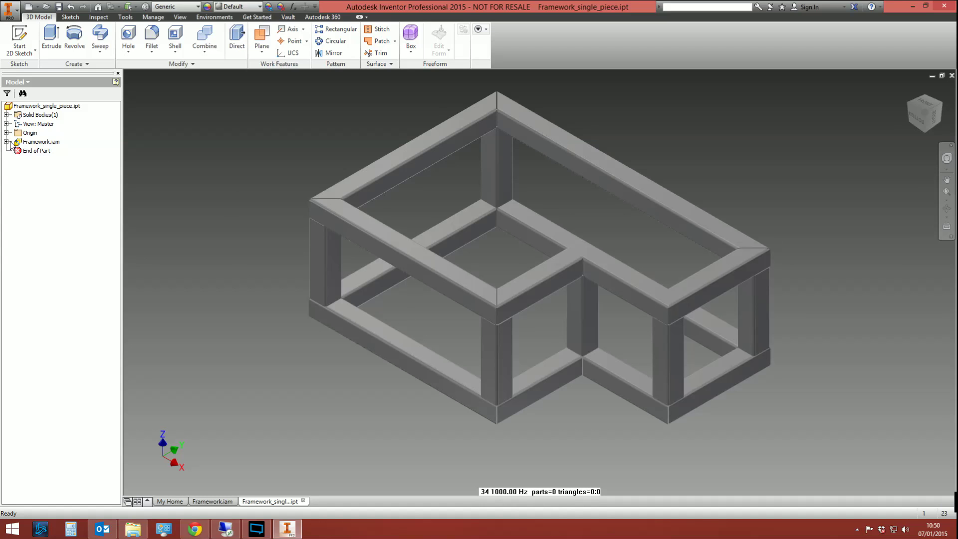
{"action": "left_click", "coordinate": [40, 142]}
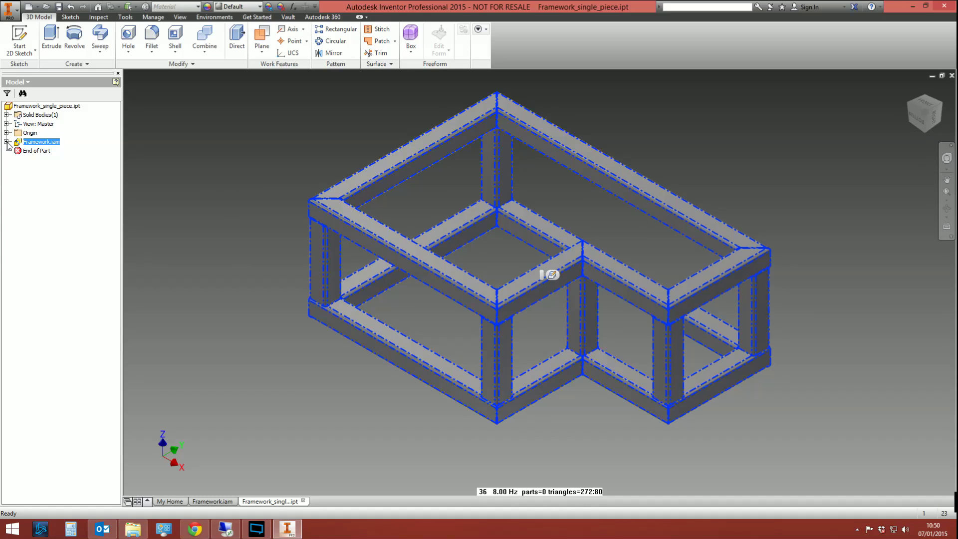
{"action": "left_click", "coordinate": [6, 141]}
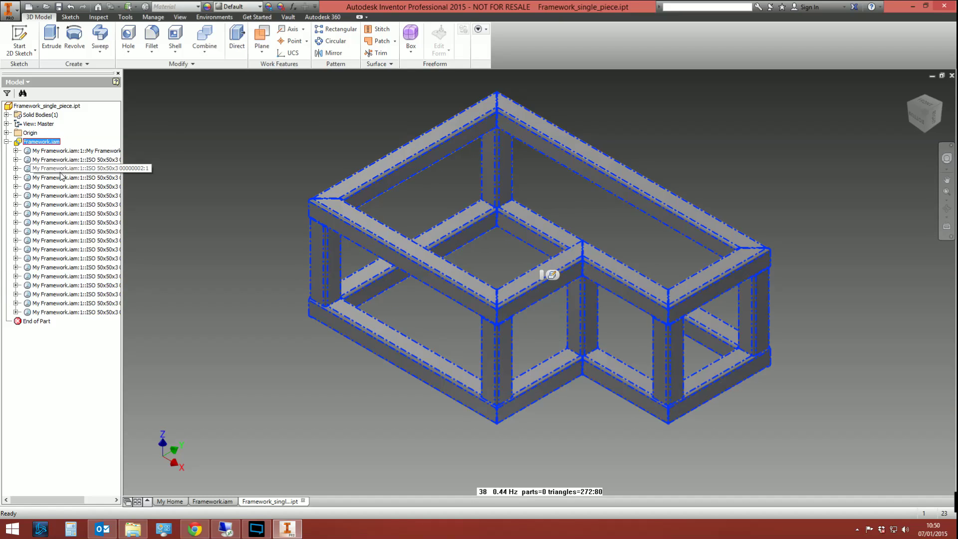
{"action": "left_click", "coordinate": [178, 204]}
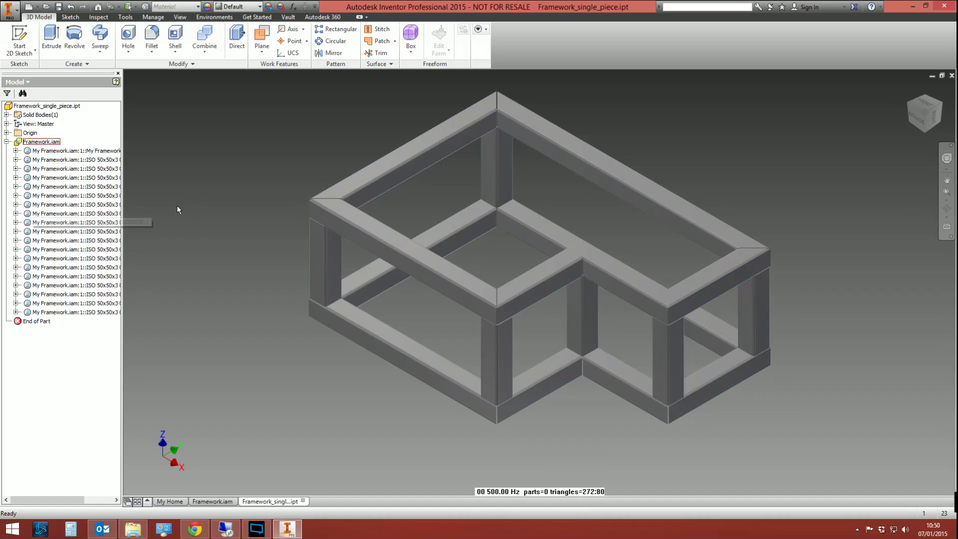
{"action": "left_click", "coordinate": [6, 142]}
Save the shrinkwrap part with its dependents, close the open documents and reopen Framework_single_piece.ipt
{"action": "left_click", "coordinate": [59, 6]}
{"action": "left_click", "coordinate": [518, 232]}
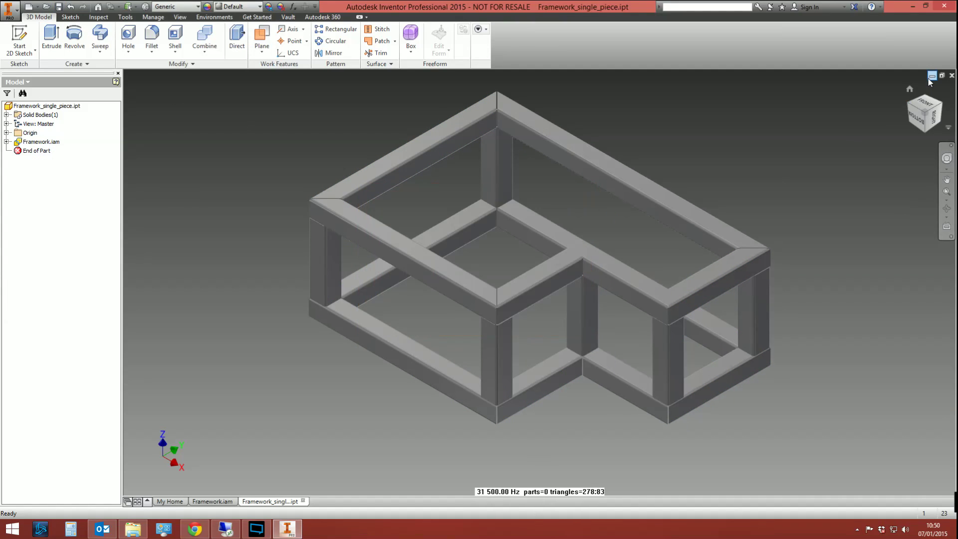
{"action": "left_click", "coordinate": [952, 75]}
{"action": "left_click", "coordinate": [952, 75]}
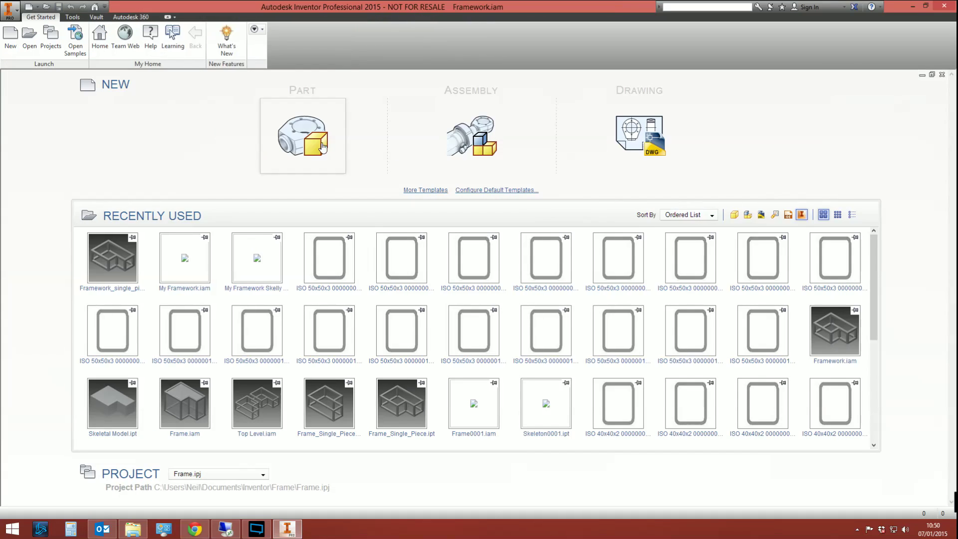
{"action": "left_click", "coordinate": [30, 37]}
{"action": "double_click", "coordinate": [464, 239]}
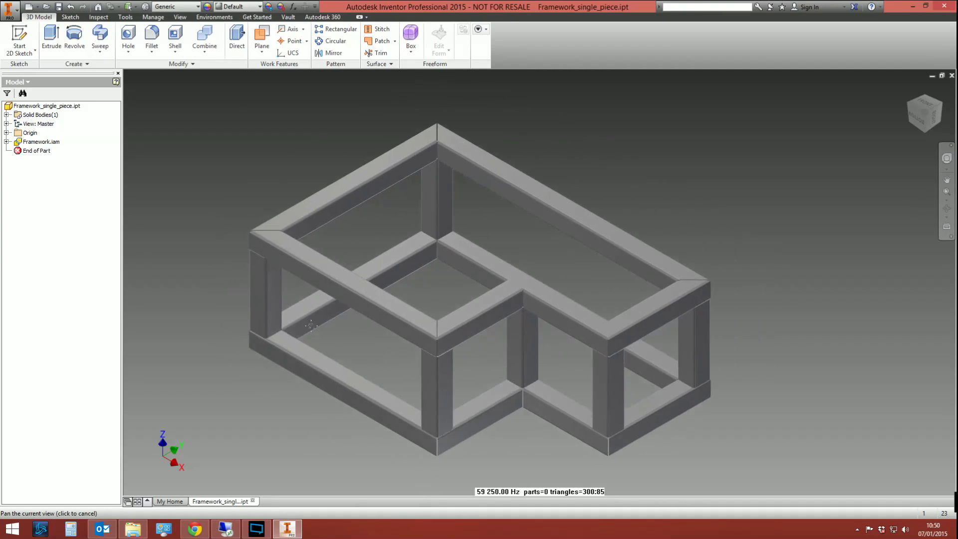
{"action": "middle_click_drag", "start_coordinate": [311, 326], "coordinate": [314, 314]}
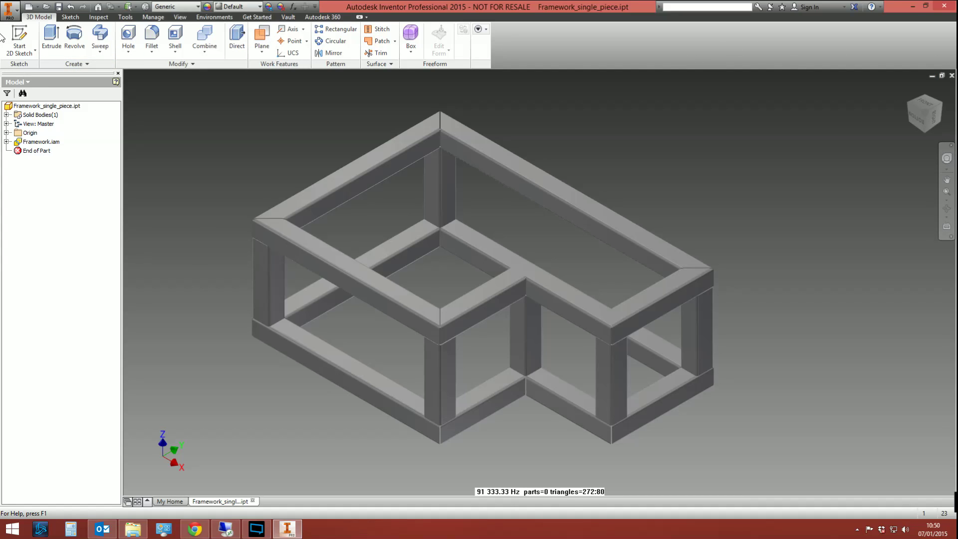
Create a new part from Standard.ipt and start deriving Framework_single_piece.ipt into it
{"action": "left_click", "coordinate": [28, 7]}
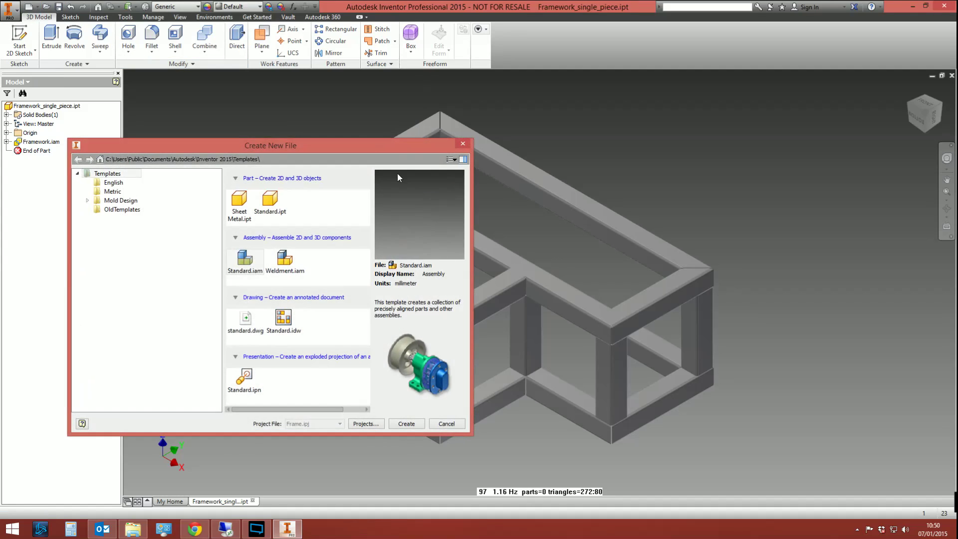
{"action": "double_click", "coordinate": [264, 211]}
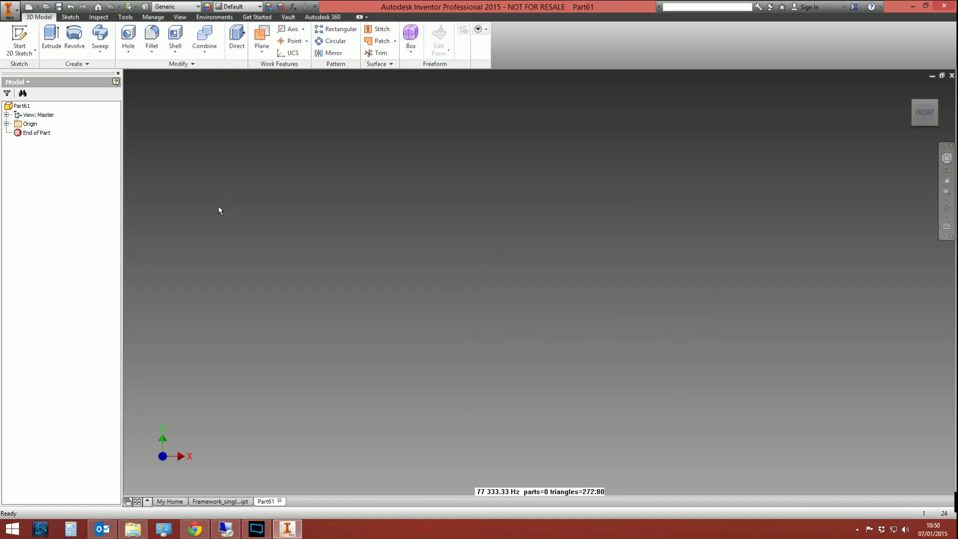
{"action": "left_click", "coordinate": [153, 17]}
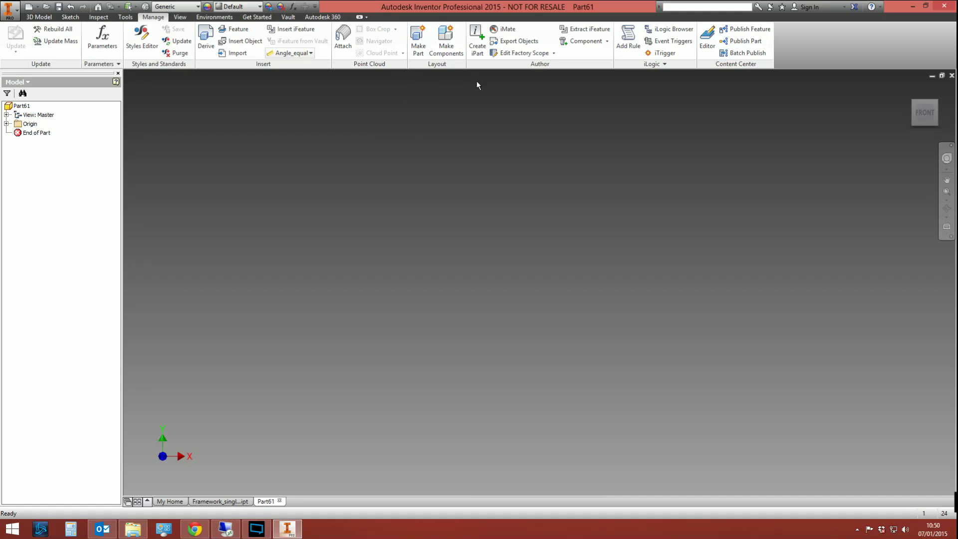
{"action": "left_click", "coordinate": [204, 45]}
{"action": "left_click", "coordinate": [439, 236]}
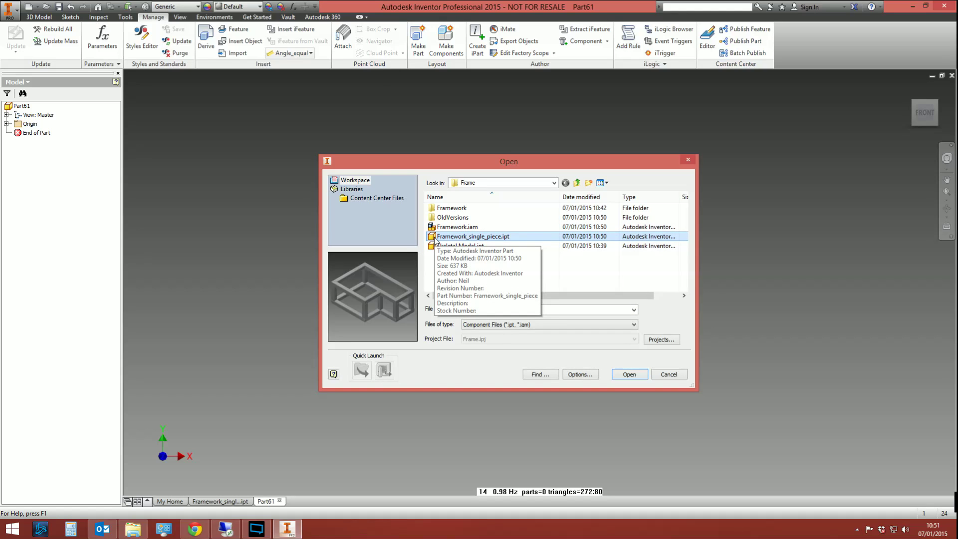
{"action": "left_click", "coordinate": [628, 374]}
Mirror the derived part about the XZ Plane and derive it as a solid body that keeps seams between planar faces
{"action": "left_click", "coordinate": [219, 333]}
{"action": "left_click", "coordinate": [238, 348]}
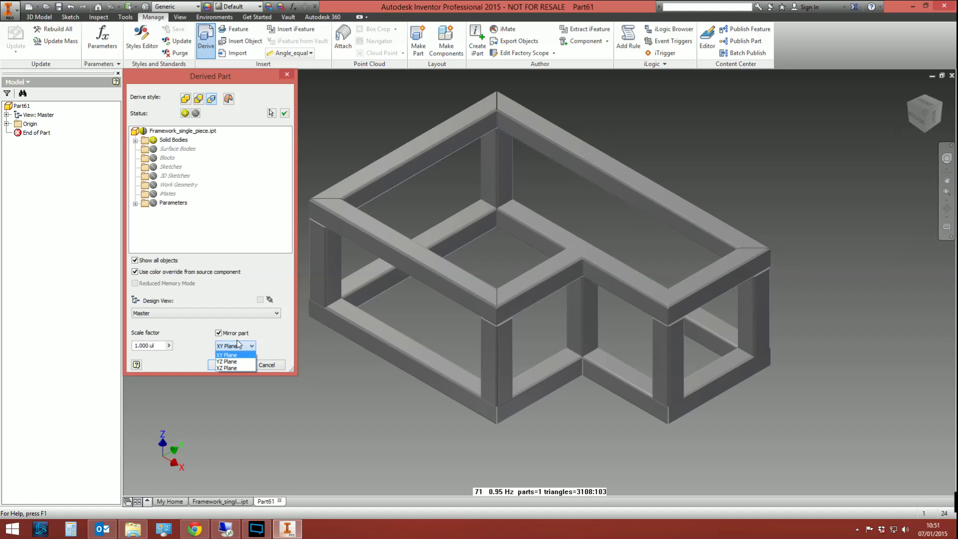
{"action": "left_click", "coordinate": [237, 346]}
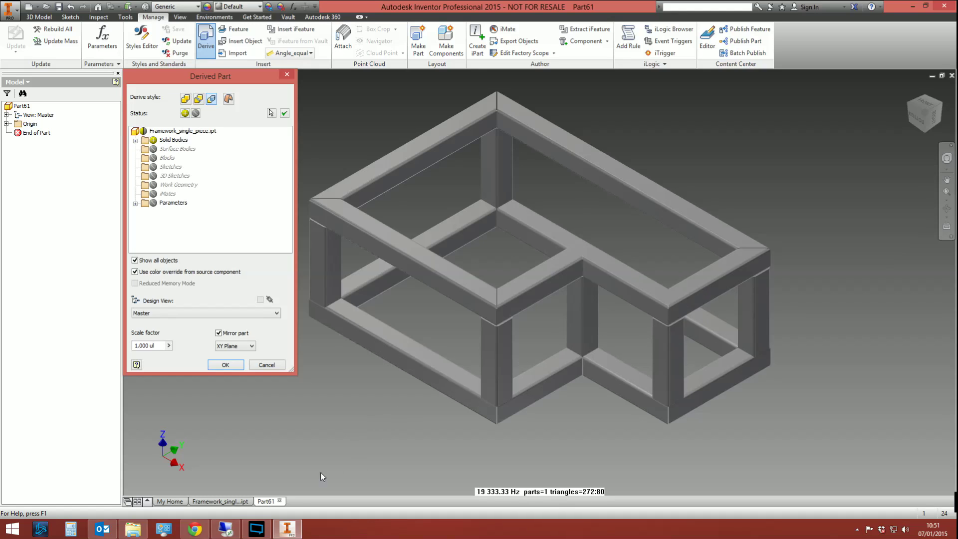
{"action": "left_click", "coordinate": [251, 346]}
{"action": "left_click", "coordinate": [234, 360]}
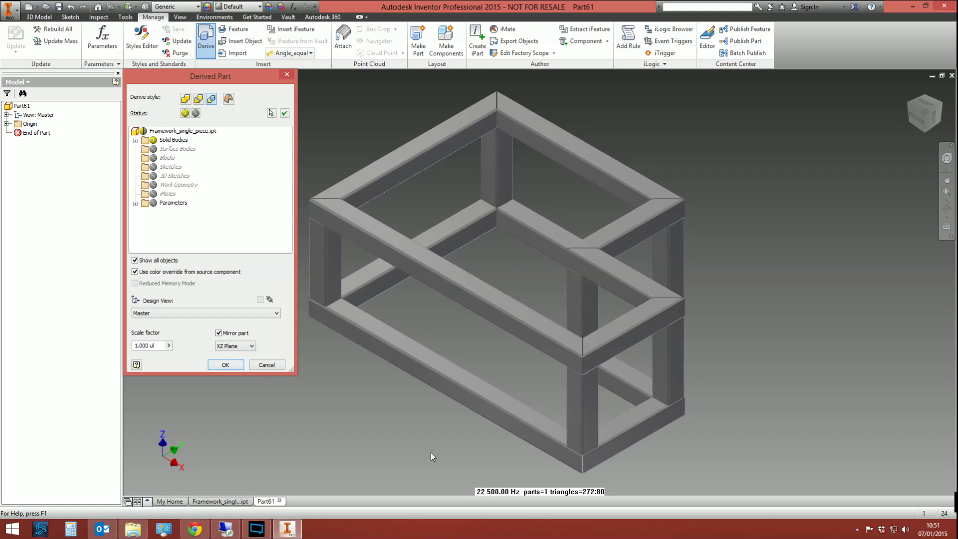
{"action": "left_click", "coordinate": [199, 99]}
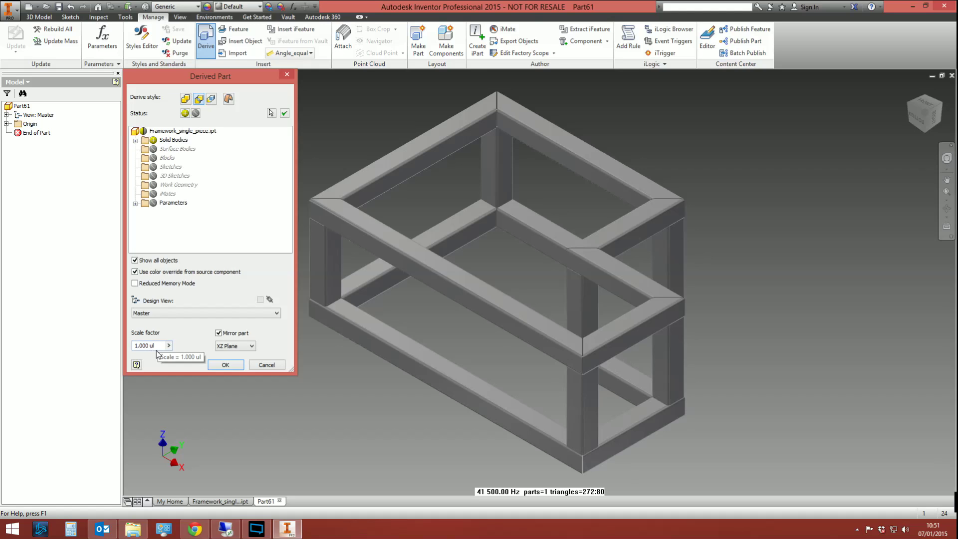
{"action": "left_click", "coordinate": [224, 365]}
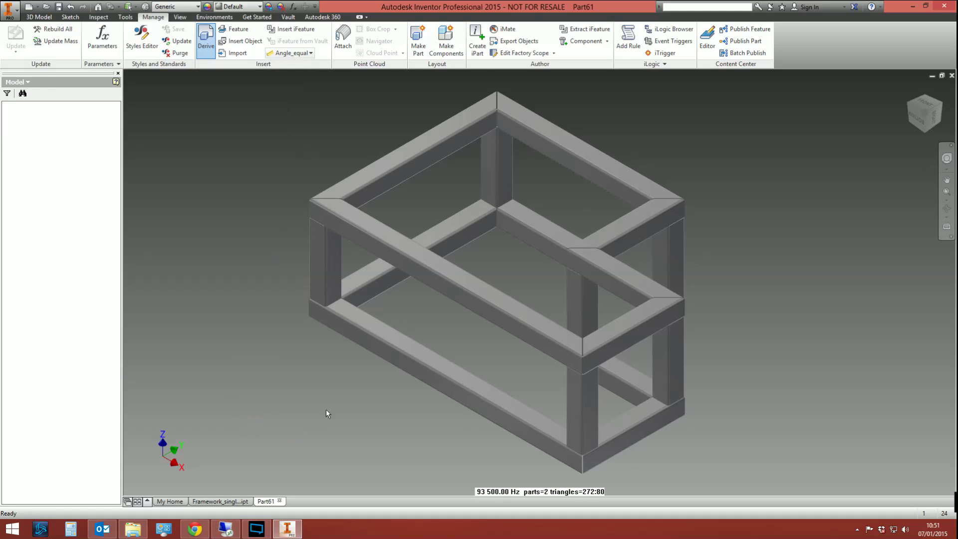
Save the mirrored part as Framework_single_piece_mirrored.ipt together with its dependent source part
{"action": "left_click", "coordinate": [59, 6]}
{"action": "left_click", "coordinate": [474, 227]}
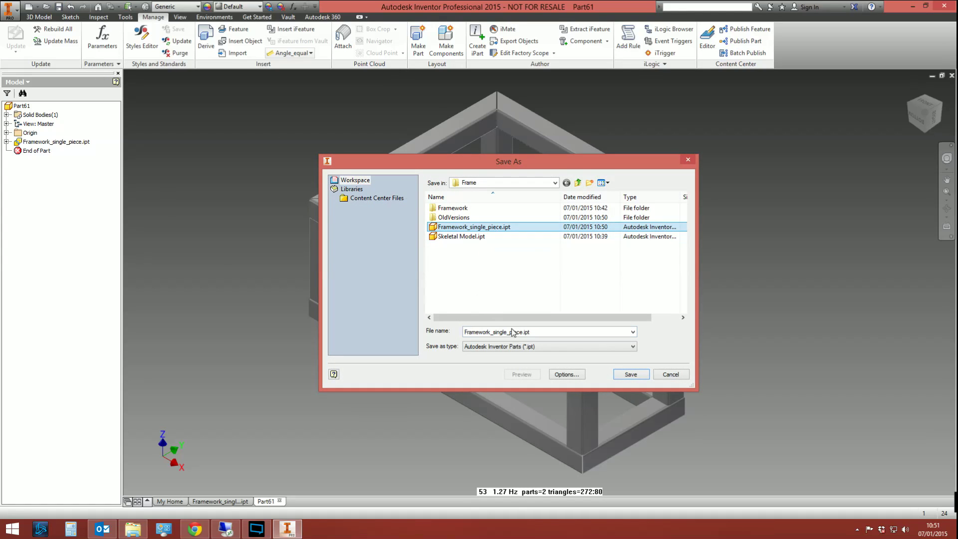
{"action": "left_click", "coordinate": [524, 332]}
{"action": "left_click", "coordinate": [524, 332]}
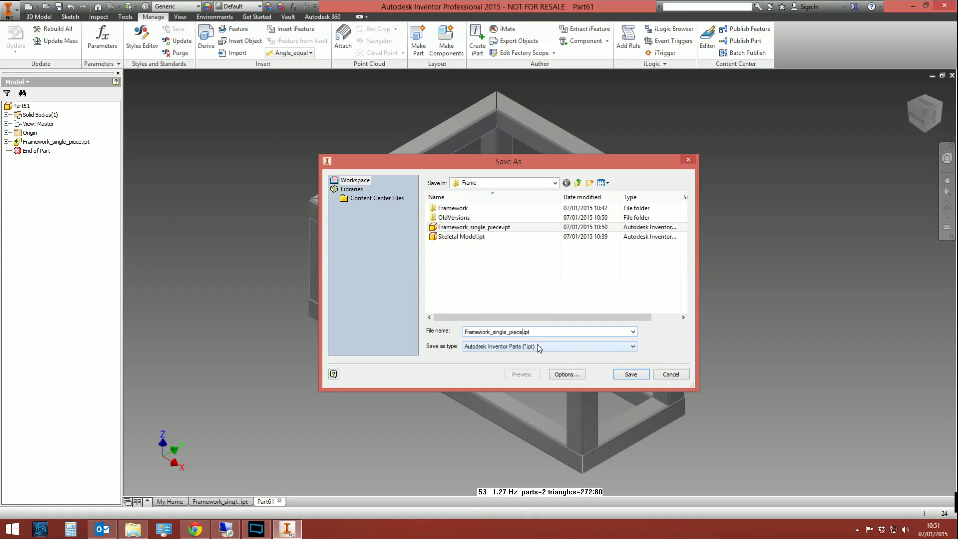
{"action": "type", "text": "_mirrored"}
{"action": "key", "text": "Return"}
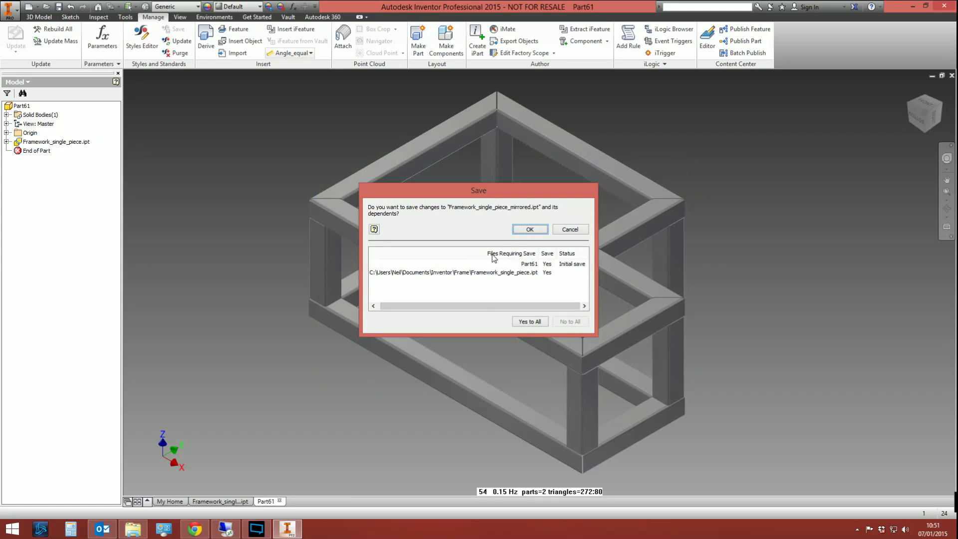
{"action": "left_click", "coordinate": [500, 227]}
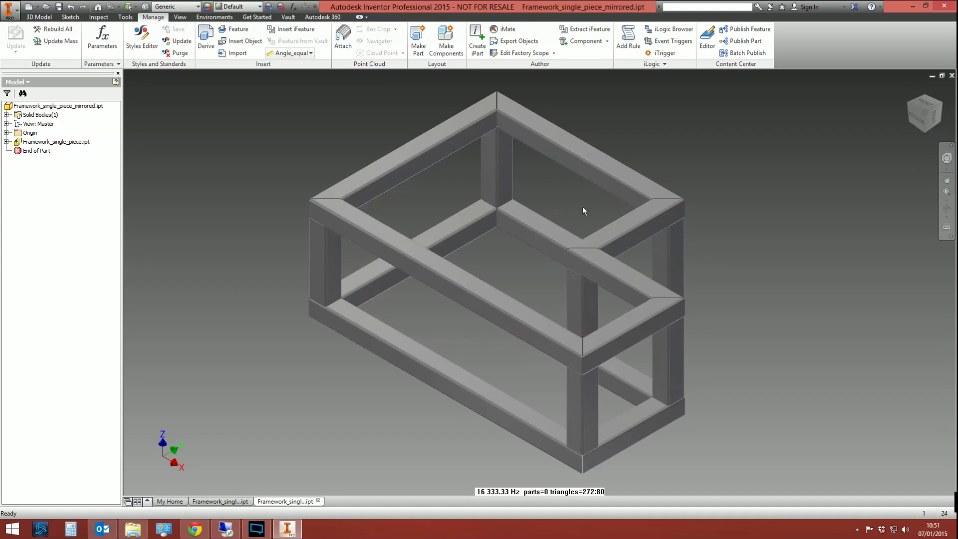
Close both single-piece part files and create a new assembly from the Standard.iam template
{"action": "left_click", "coordinate": [952, 75]}
{"action": "left_click", "coordinate": [952, 76]}
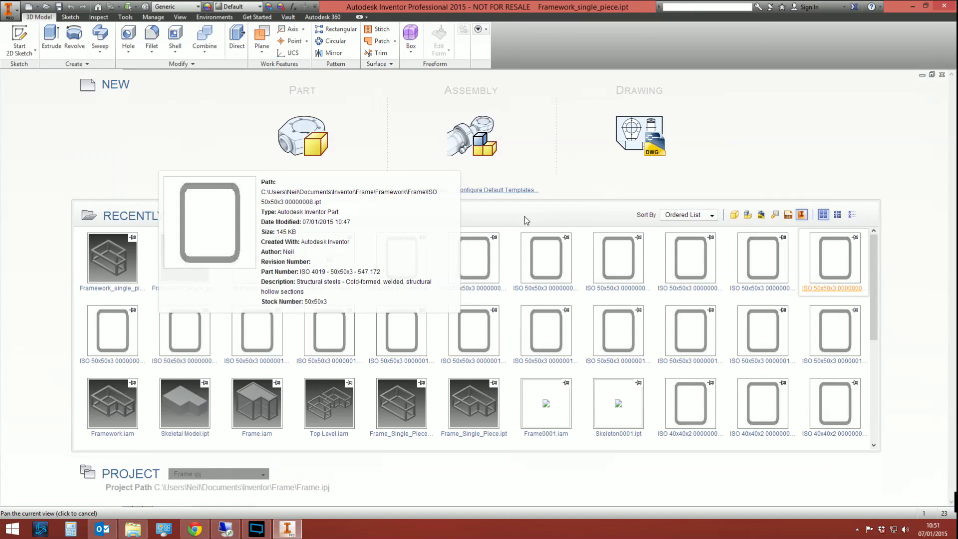
{"action": "left_click", "coordinate": [17, 56]}
{"action": "double_click", "coordinate": [248, 265]}
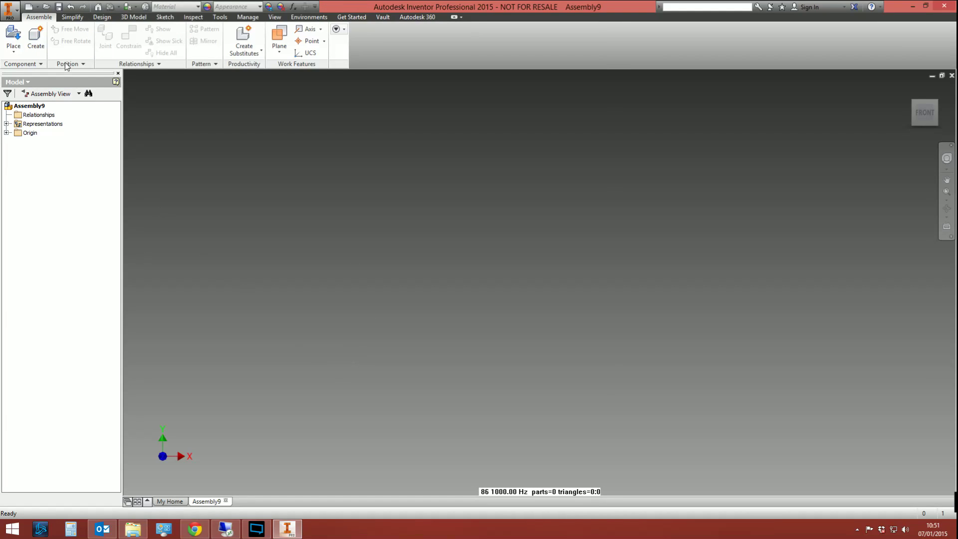
Place one instance each of Framework_single_piece.ipt and Framework_single_piece_mirrored.ipt in the new assembly
{"action": "left_click", "coordinate": [13, 35]}
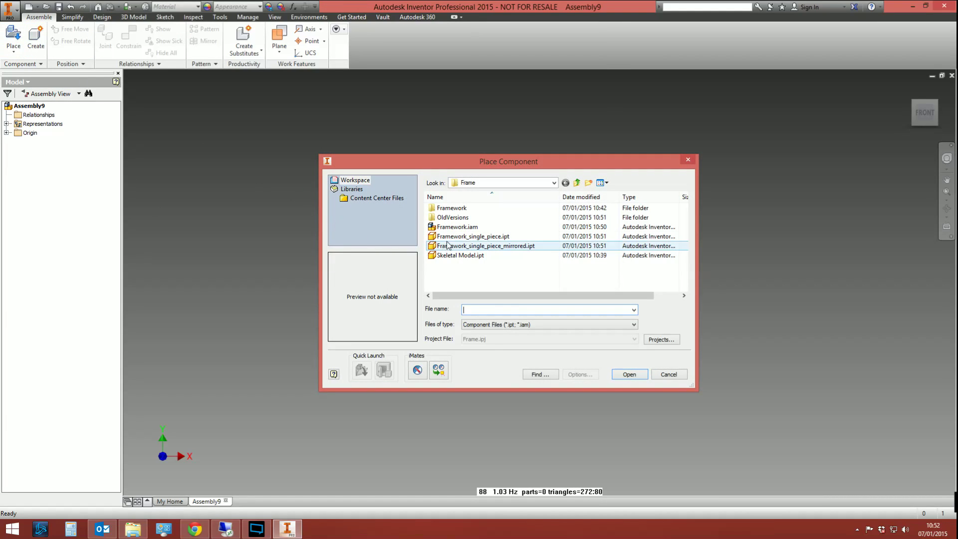
{"action": "left_click", "coordinate": [489, 236]}
{"action": "left_click", "coordinate": [477, 246], "text": "ctrl"}
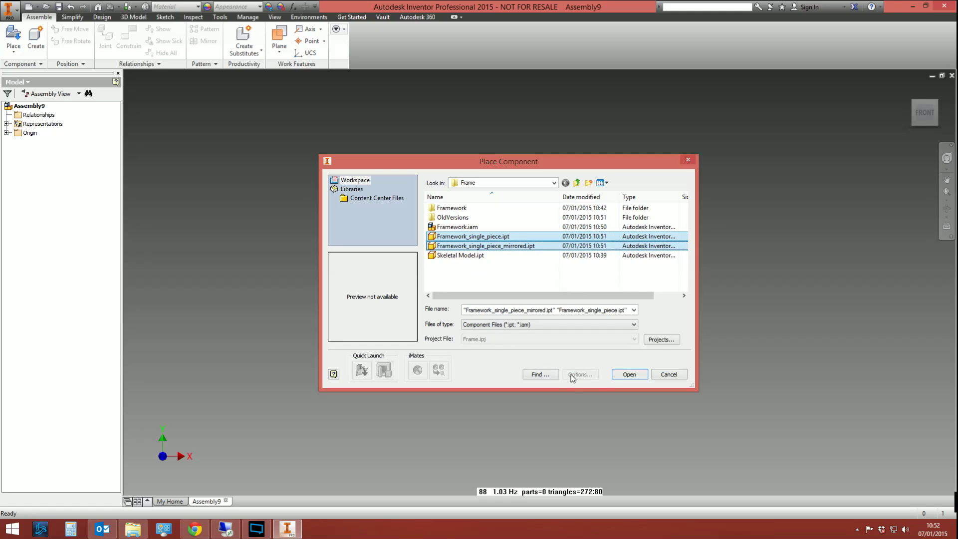
{"action": "left_click", "coordinate": [627, 375]}
{"action": "scroll", "coordinate": [533, 311], "scroll_direction": "down", "scroll_amount": 9}
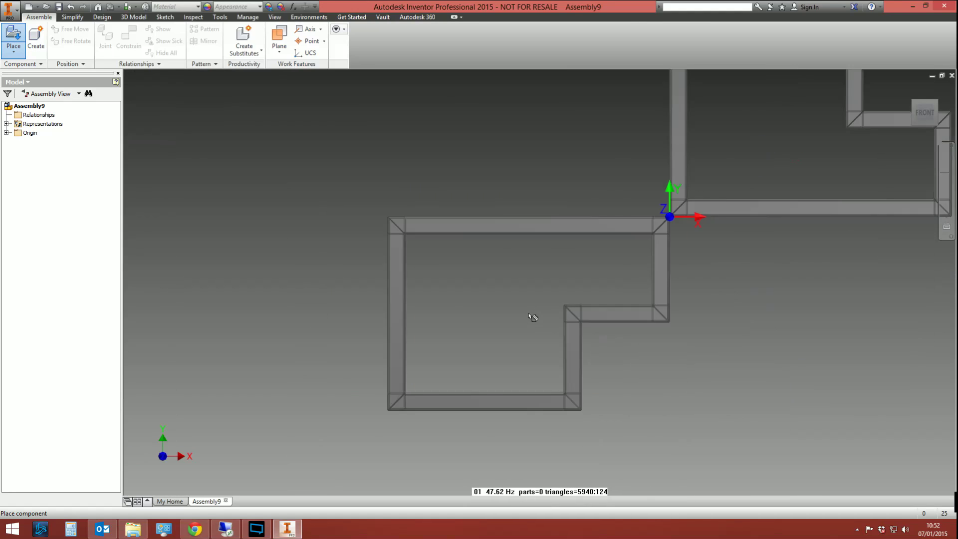
{"action": "left_click", "coordinate": [607, 335]}
{"action": "key", "text": "Escape"}
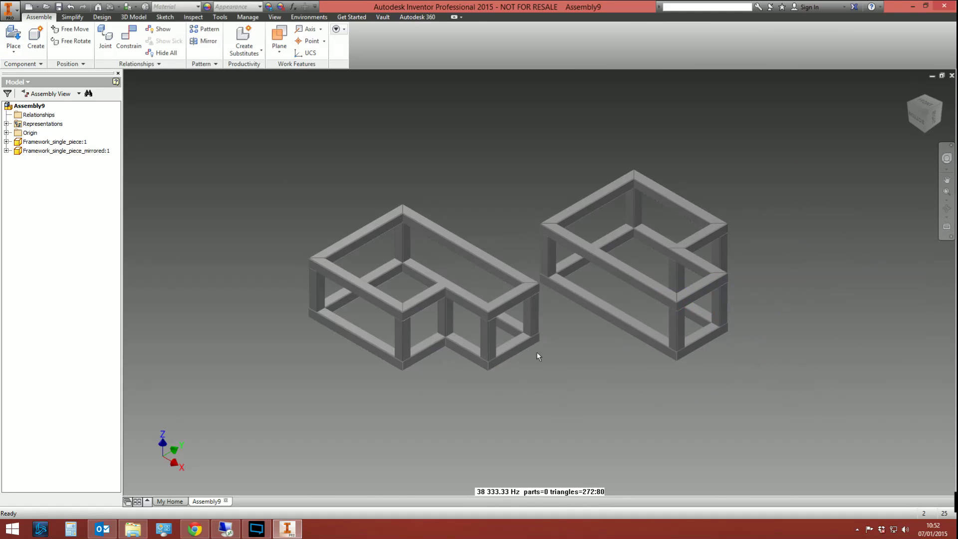
Move the mirrored frame to the opposite side of the original frame so both stand side by side
{"action": "left_click_drag", "start_coordinate": [580, 269], "coordinate": [221, 376]}
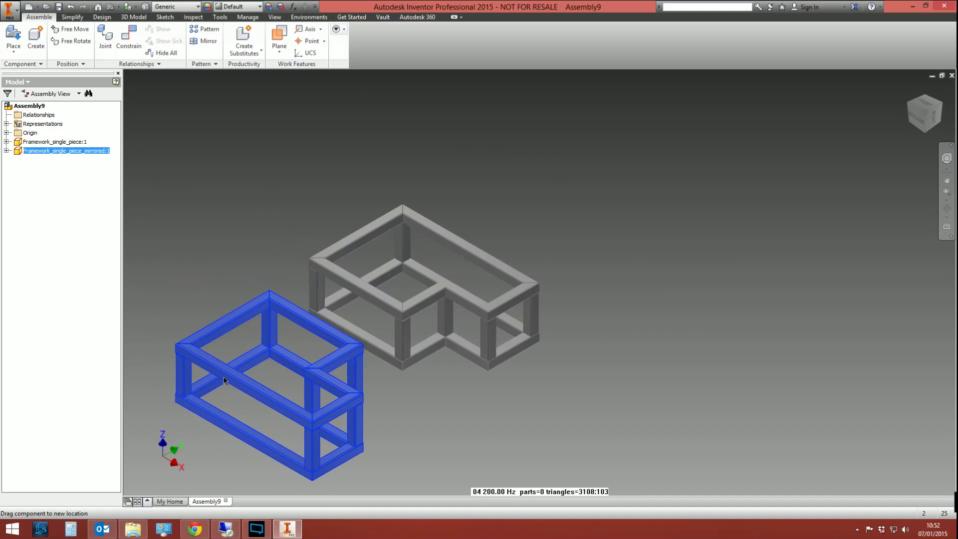
{"action": "left_click", "coordinate": [211, 251]}
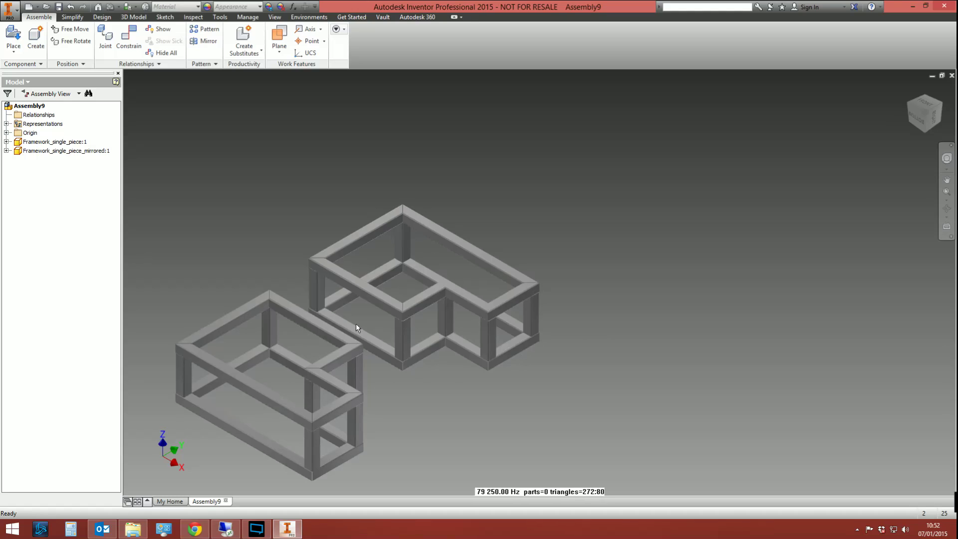
{"action": "scroll", "coordinate": [345, 314], "scroll_direction": "down", "scroll_amount": 3}
{"action": "scroll", "coordinate": [467, 179], "scroll_direction": "up", "scroll_amount": 3}
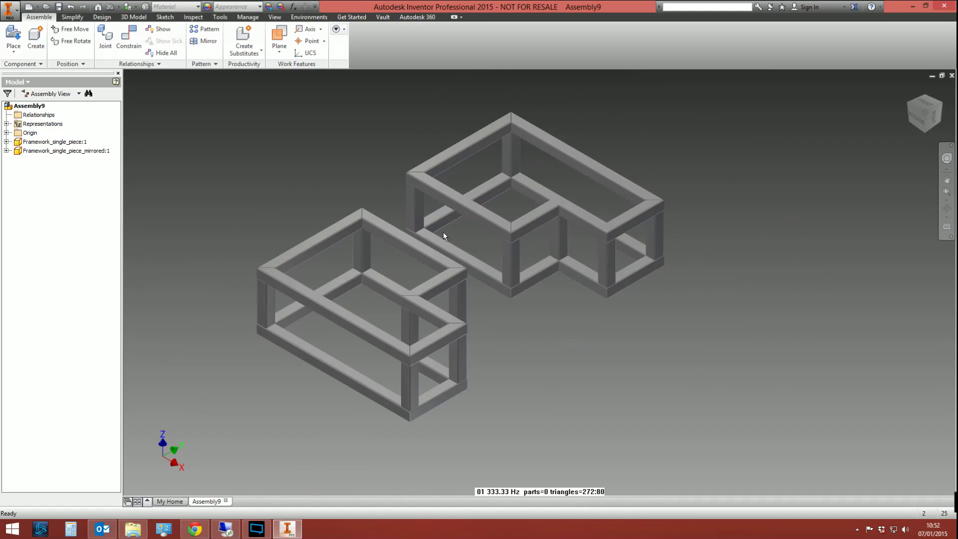
{"action": "key", "text": "c"}
{"action": "key", "text": "Escape"}
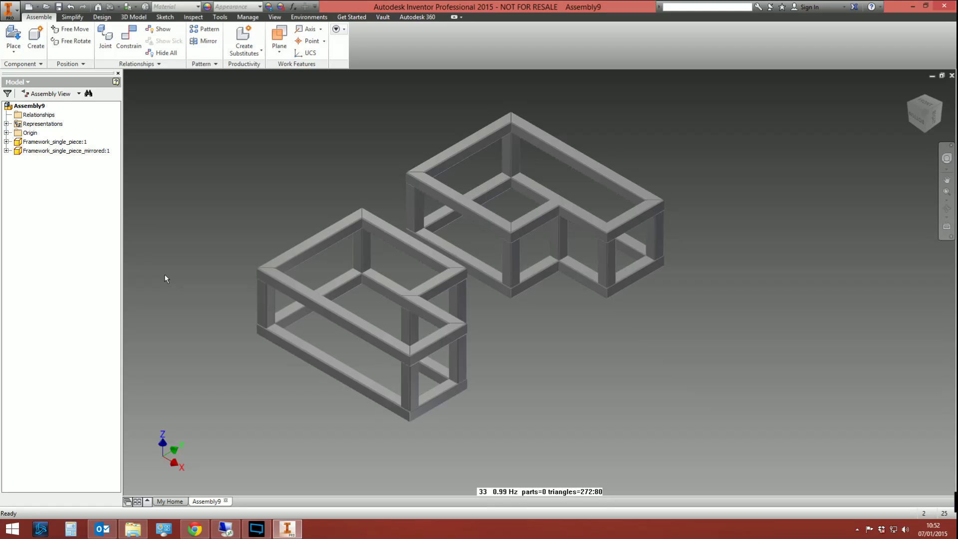
Open Framework.iam and activate its Skeletal Model for in-place editing
{"action": "left_click", "coordinate": [47, 7]}
{"action": "double_click", "coordinate": [458, 226]}
{"action": "scroll", "coordinate": [212, 288], "scroll_direction": "up", "scroll_amount": 3}
{"action": "middle_click_drag", "start_coordinate": [212, 288], "coordinate": [252, 331]}
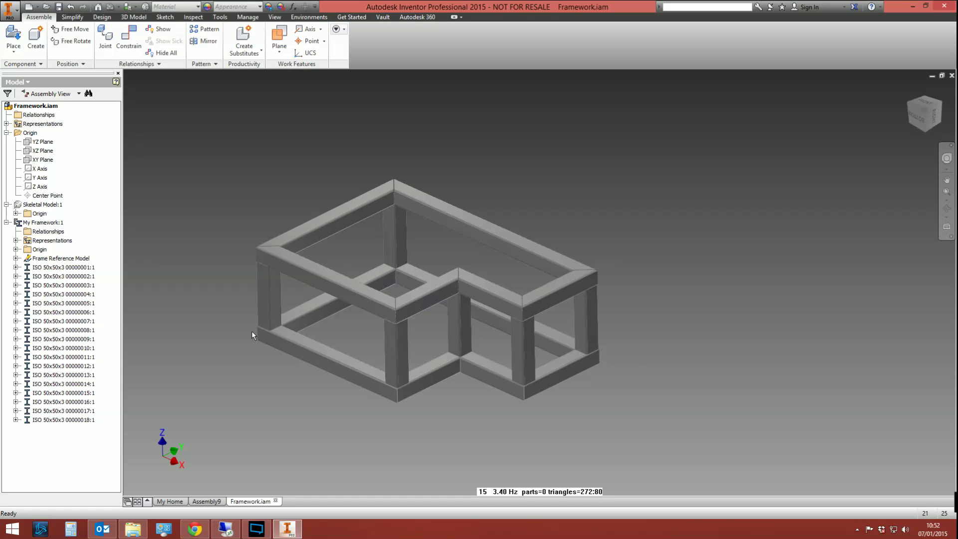
{"action": "left_click", "coordinate": [23, 207]}
{"action": "double_click", "coordinate": [24, 206]}
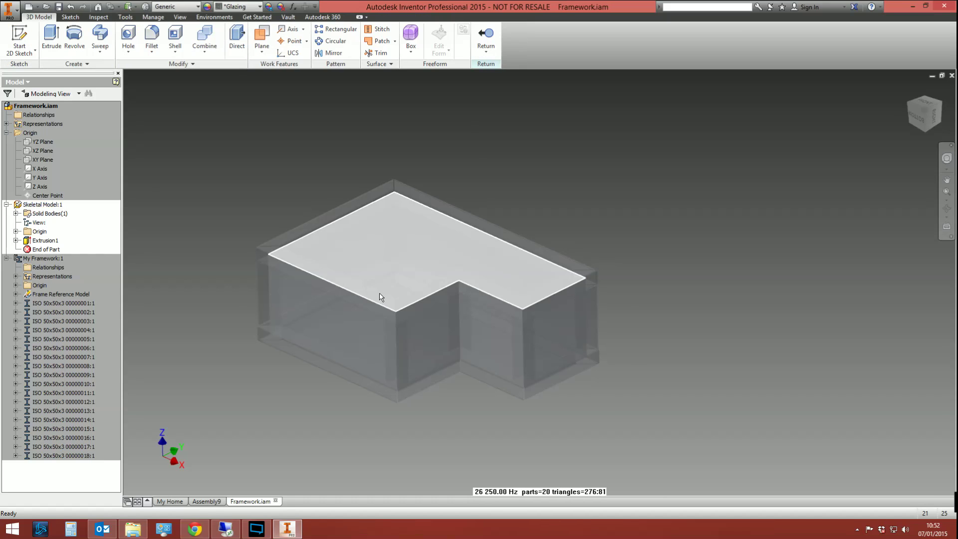
Double the height of the skeletal model's Extrusion1 and return to the frame assembly
{"action": "right_click", "coordinate": [45, 241]}
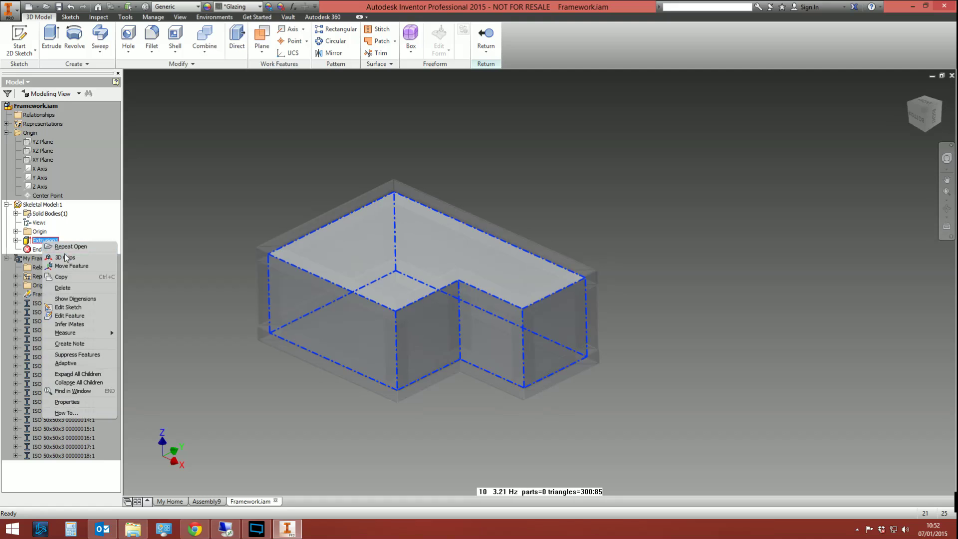
{"action": "left_click", "coordinate": [67, 316]}
{"action": "left_click_drag", "start_coordinate": [562, 196], "coordinate": [520, 194]}
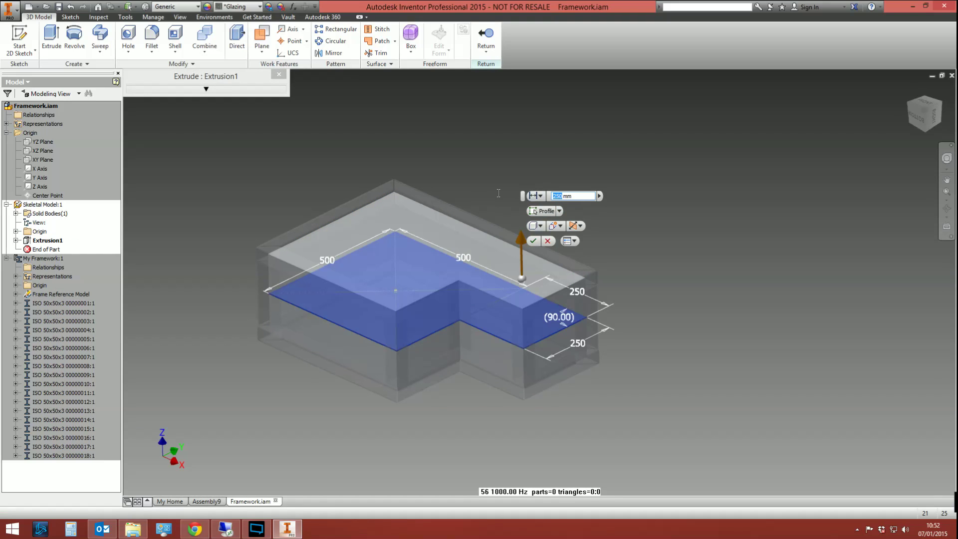
{"action": "type", "text": "1000"}
{"action": "key", "text": "Return"}
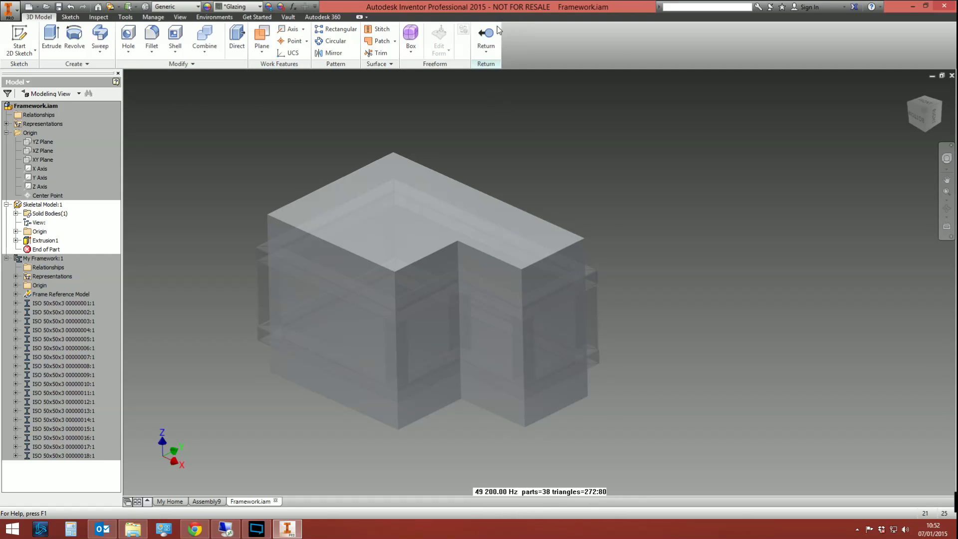
{"action": "left_click", "coordinate": [483, 40]}
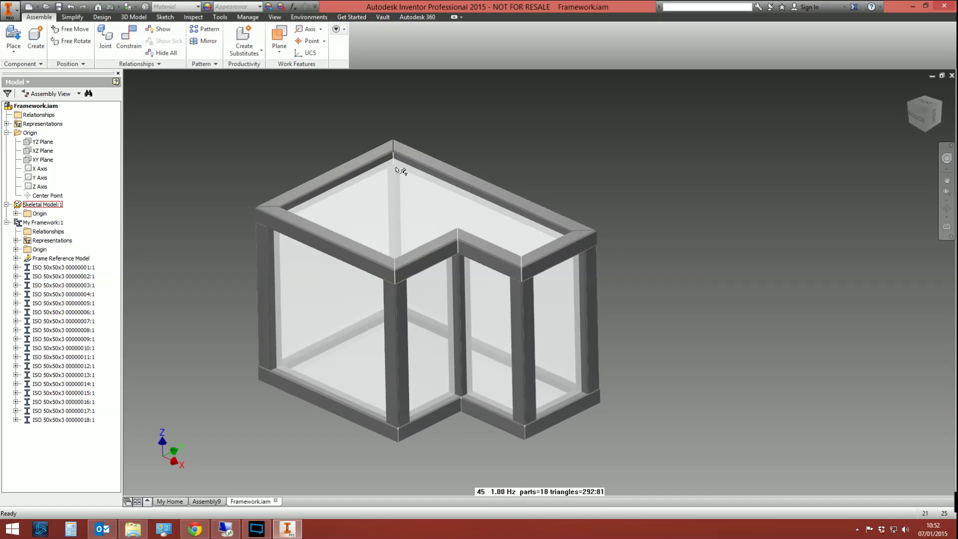
Save Framework.iam with its dependents, go back to the two-frame assembly and update both single-piece frames
{"action": "left_click", "coordinate": [59, 6]}
{"action": "left_click", "coordinate": [529, 229]}
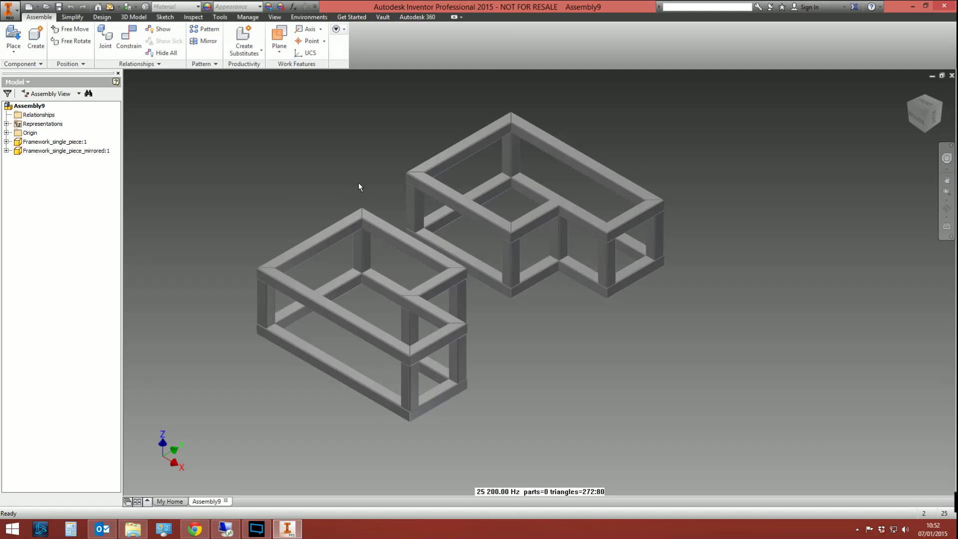
{"action": "left_click", "coordinate": [111, 7]}
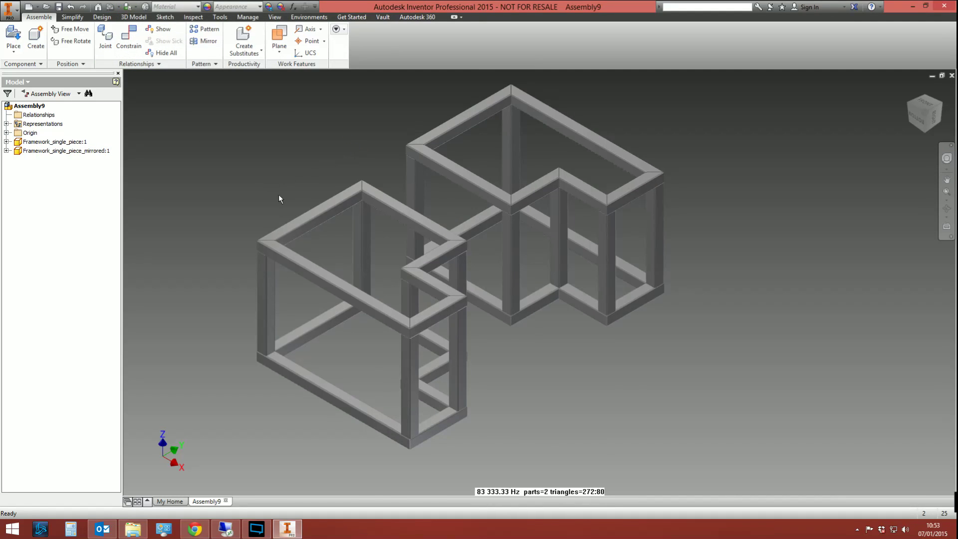